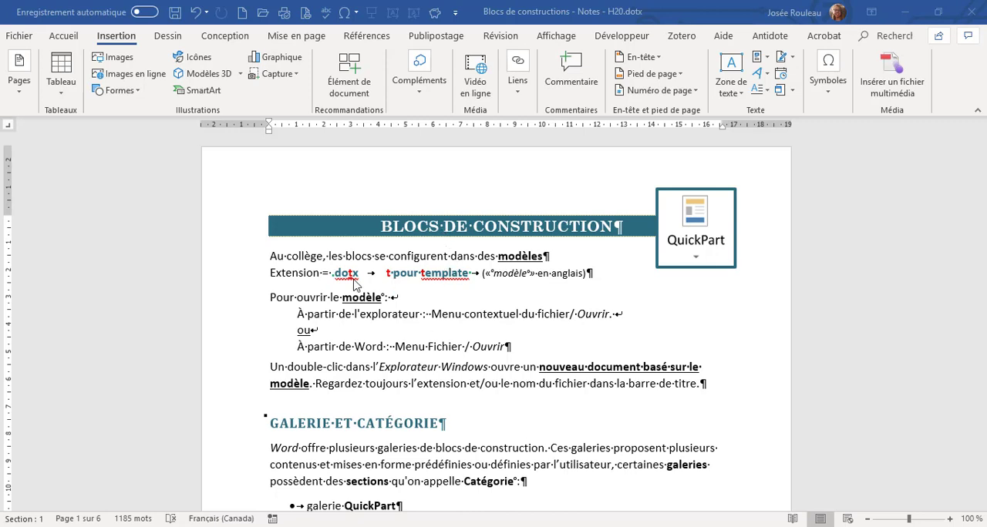
Highlight the "t" in .dotx and read the notes through the "Galerie et catégorie" section.
left_click_drag(355, 275, 346, 276)
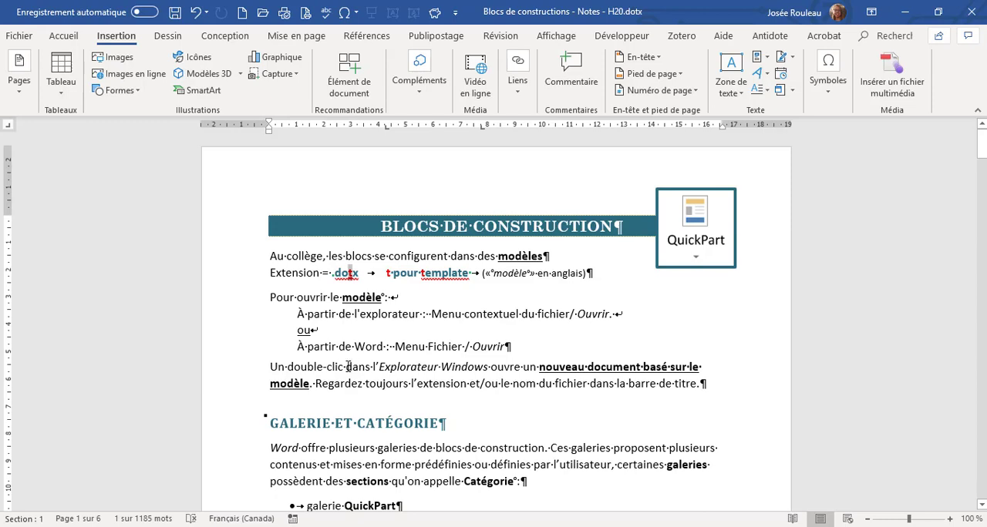
scroll(348, 367, "down", 1)
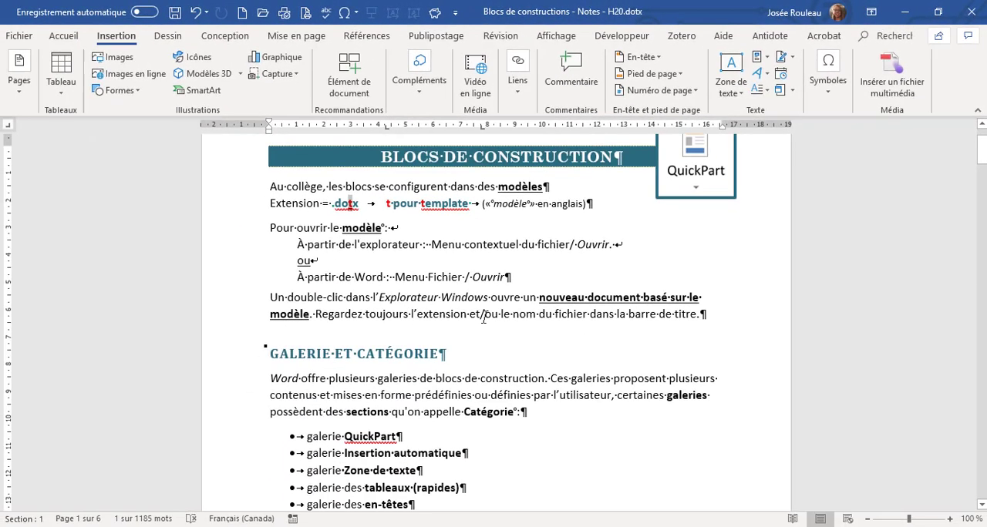
scroll(414, 363, "down", 3)
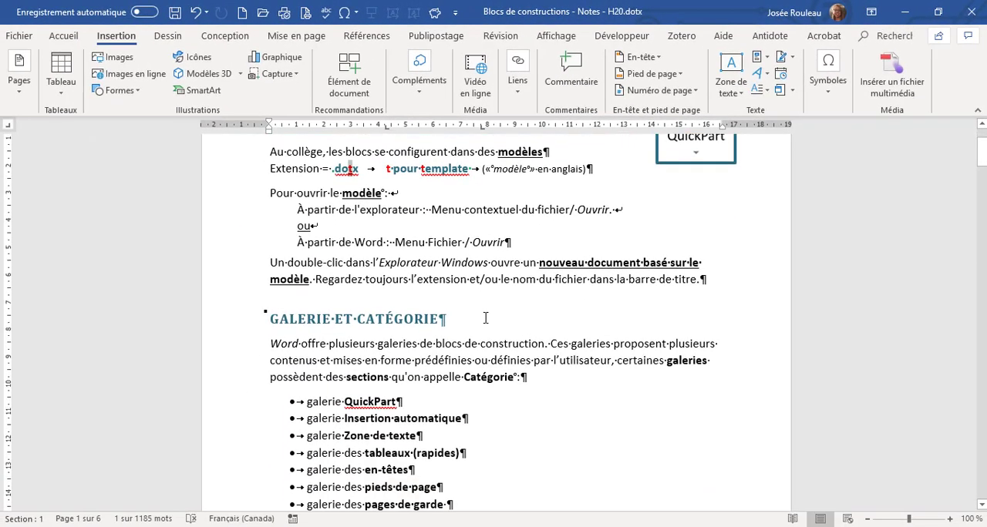
scroll(485, 319, "down", 2)
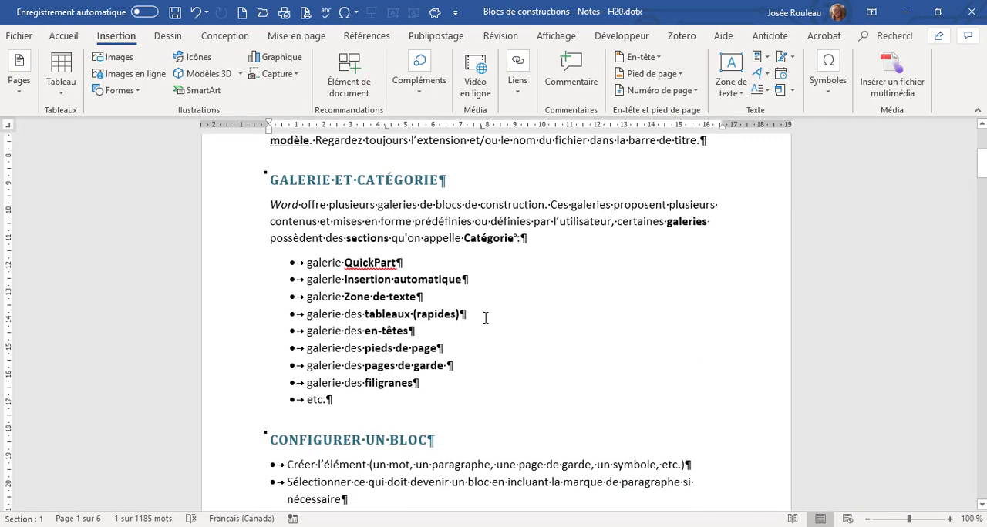
scroll(486, 318, "down", 1)
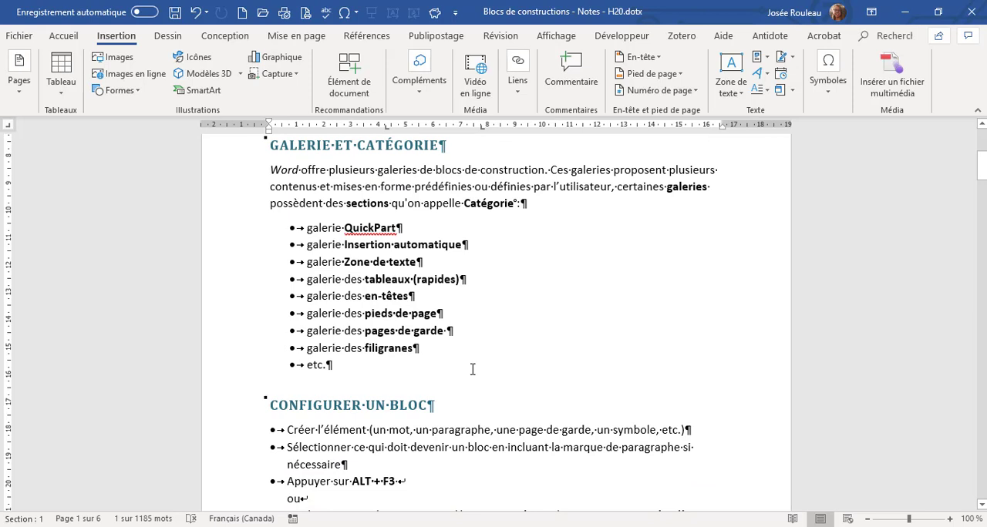
Create a new blank document and view its Insertion automatique gallery among the QuickPart components.
key("ctrl+n")
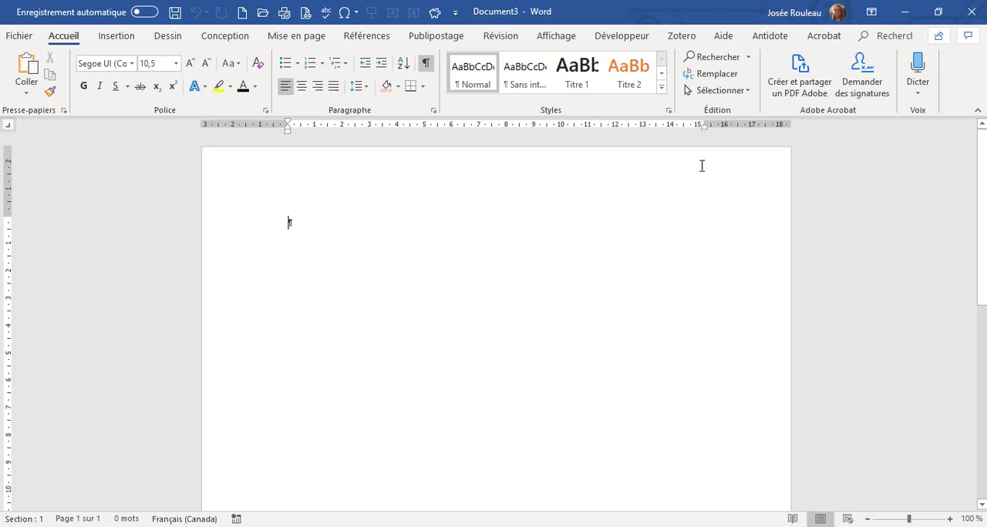
left_click(129, 45)
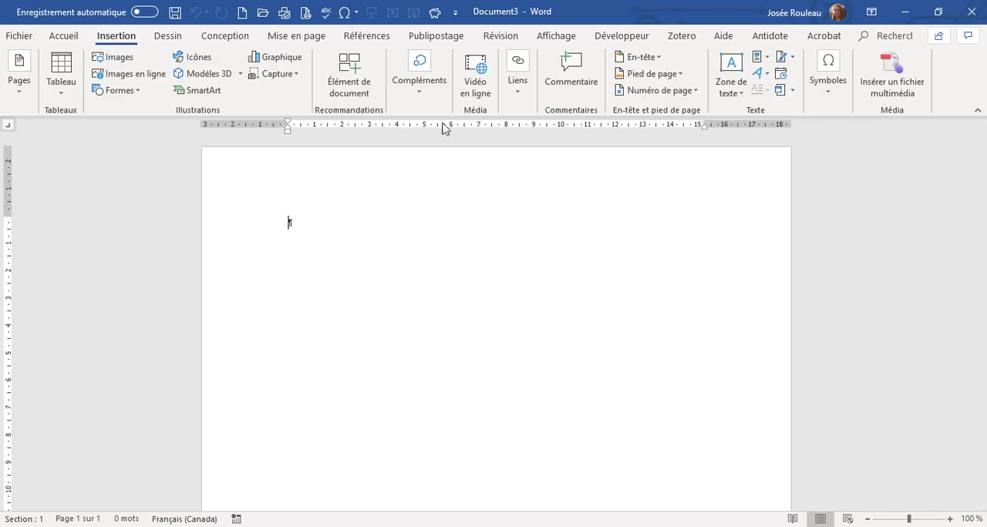
left_click(766, 63)
mouse_move(752, 81)
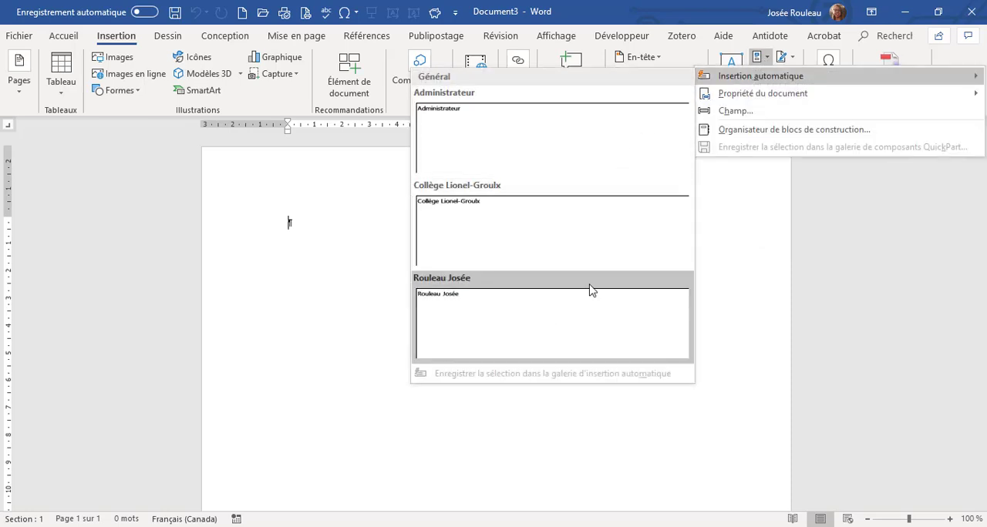
left_click(761, 65)
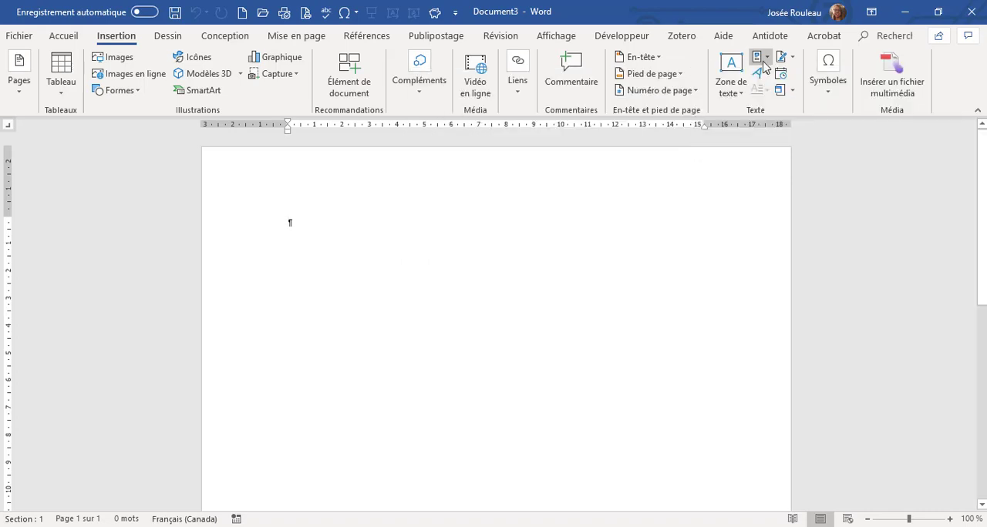
Look at the text box gallery and the Tableaux rapides gallery in the blank document.
left_click(738, 86)
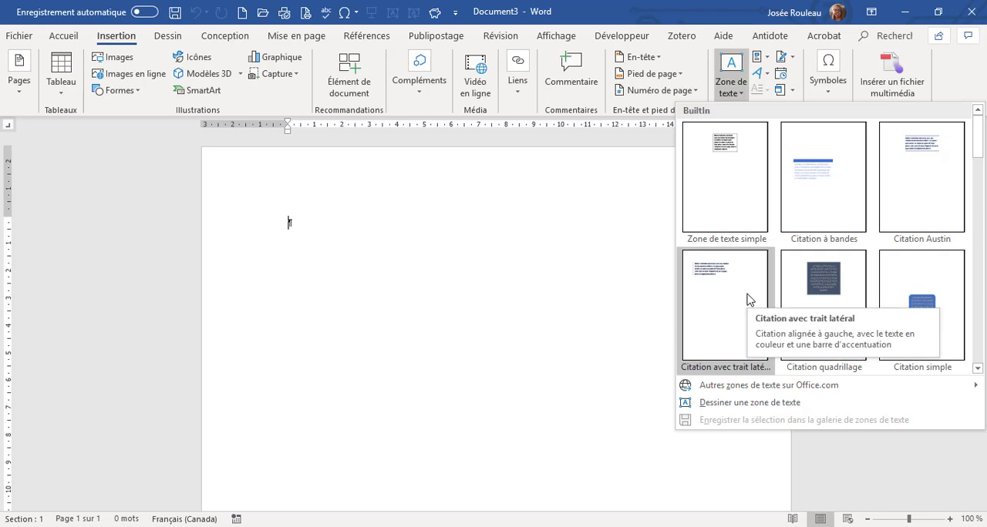
left_click(76, 94)
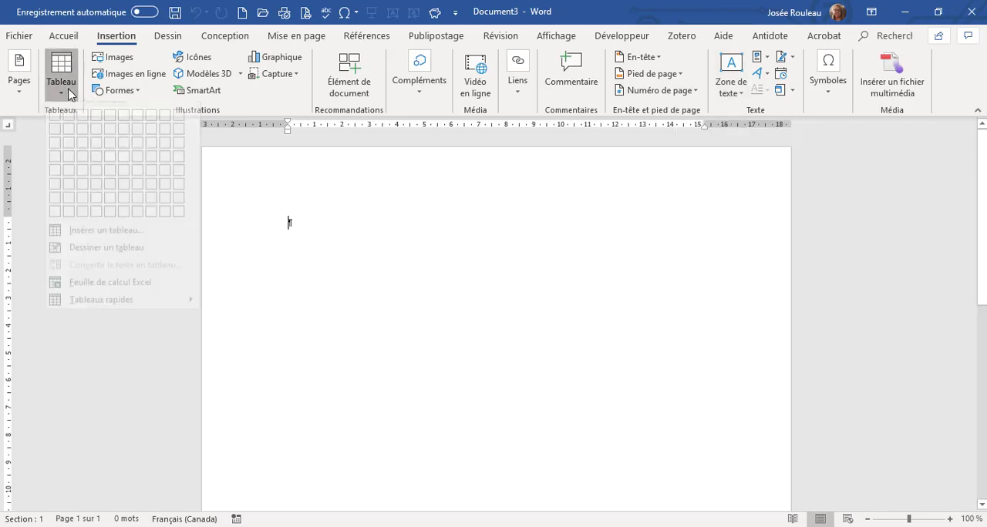
mouse_move(144, 310)
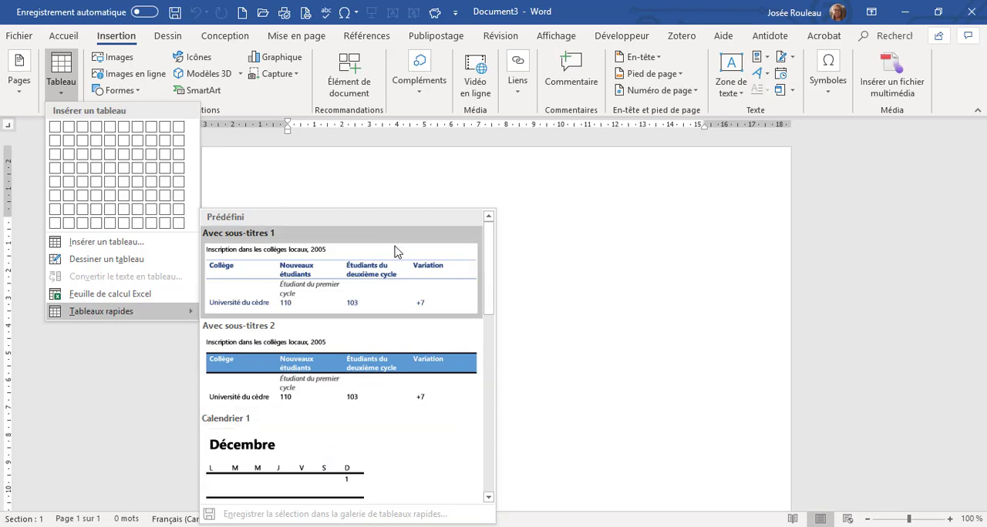
Look at the built-in header, footer and cover page galleries.
left_click(657, 59)
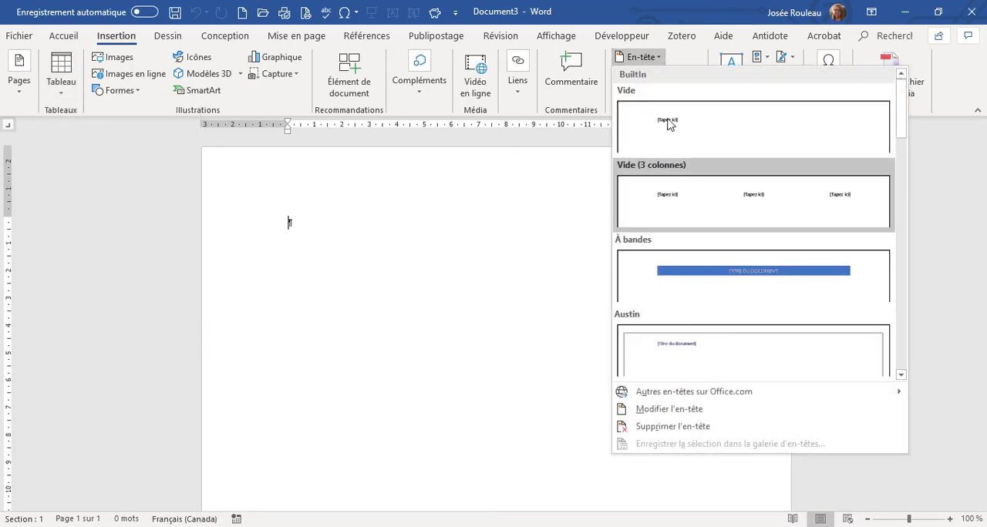
left_click(661, 63)
left_click(667, 74)
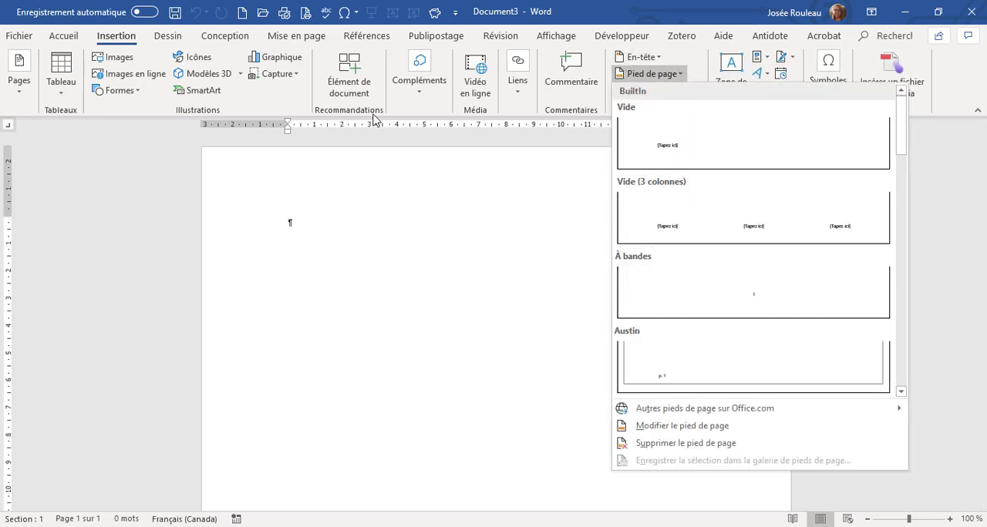
left_click(27, 92)
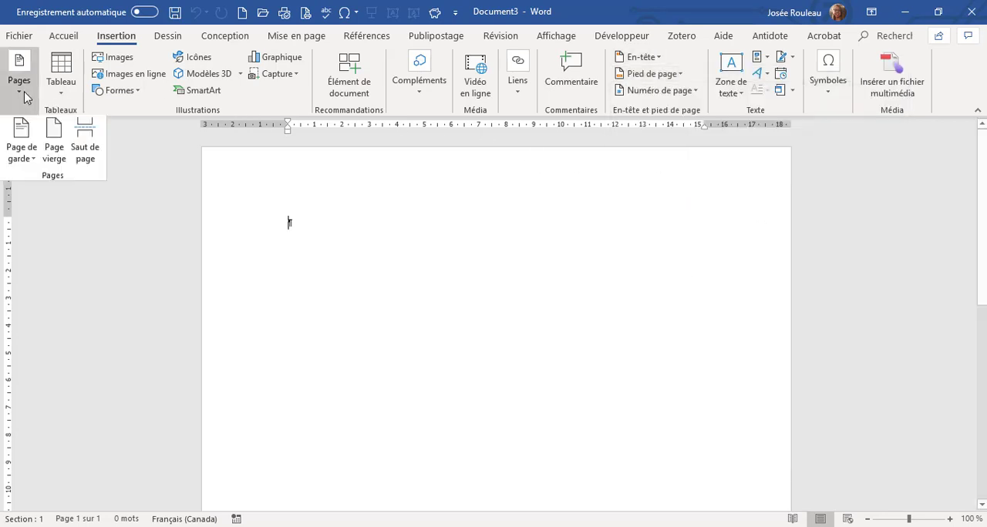
left_click(29, 157)
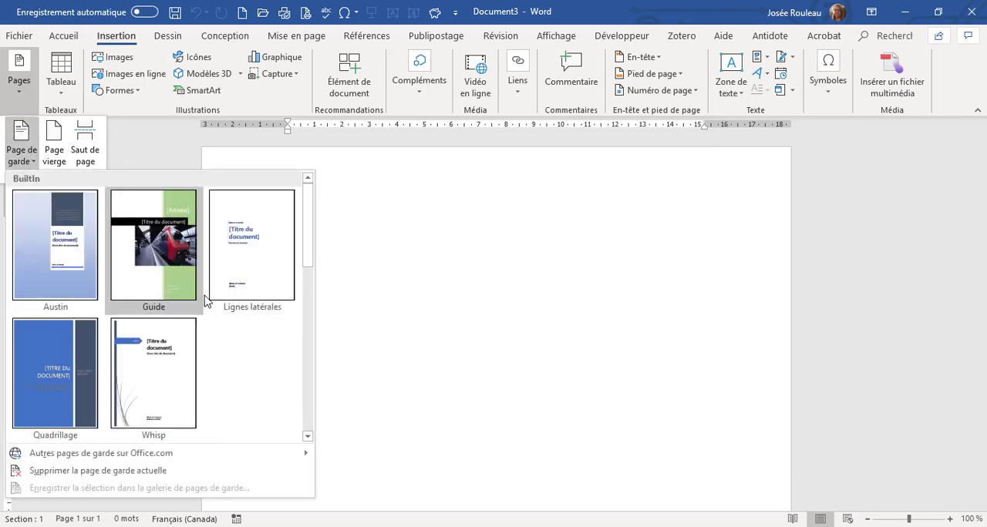
View the Filigrane gallery, close it, and minimize the blank document to return to the notes.
left_click(224, 36)
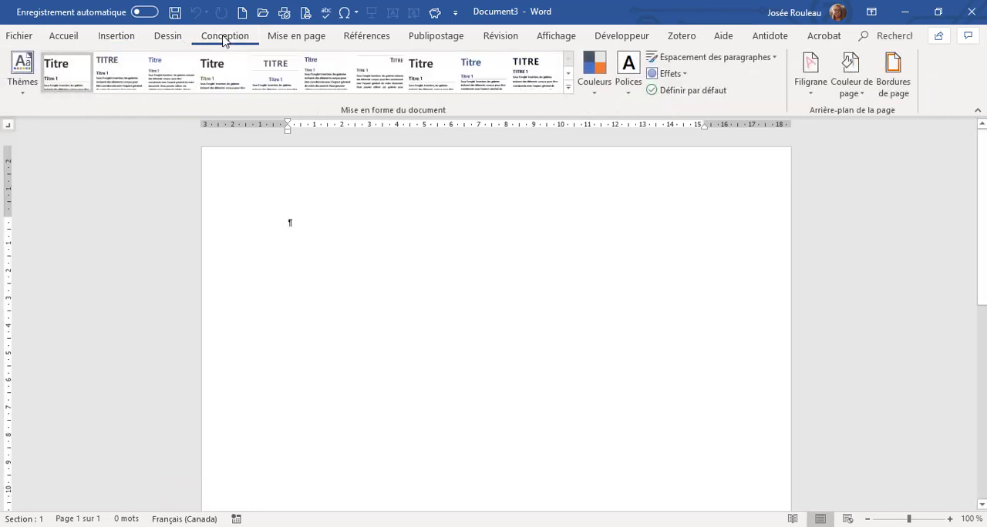
left_click(810, 91)
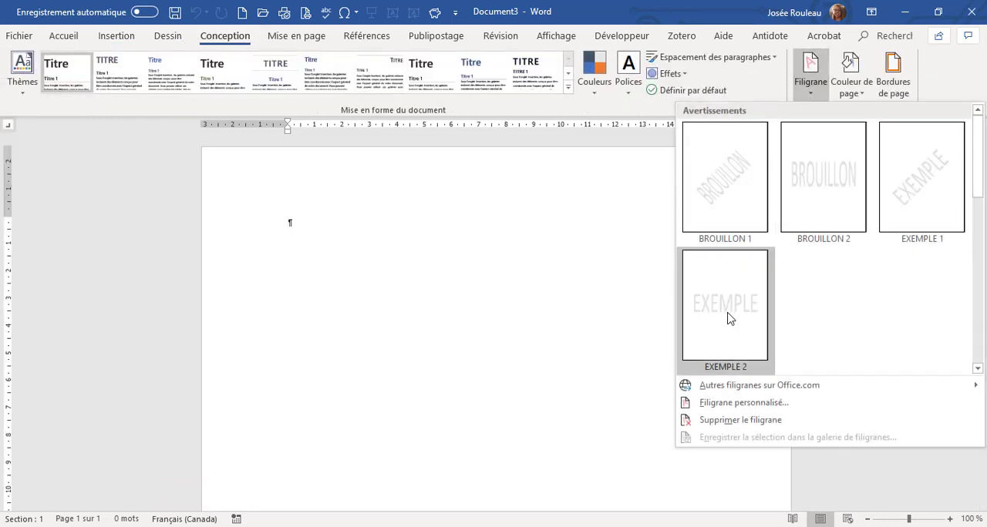
left_click(809, 86)
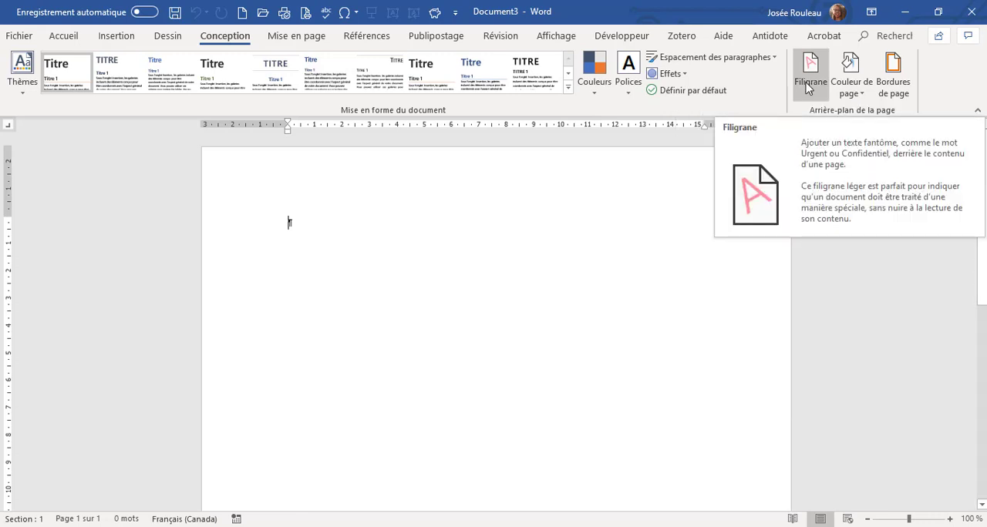
left_click(904, 12)
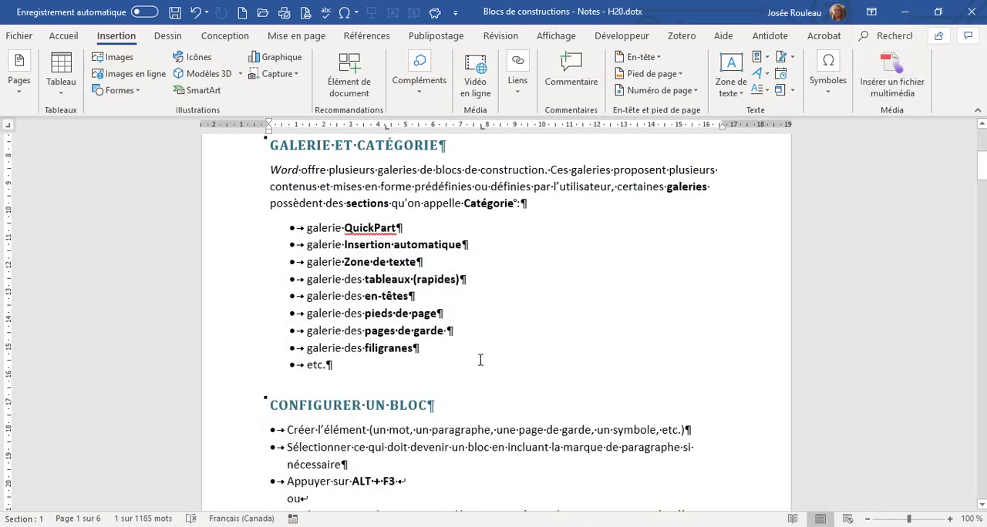
Read the "Configurer un bloc" section of the notes on how to create a building block.
scroll(467, 360, "down", 5)
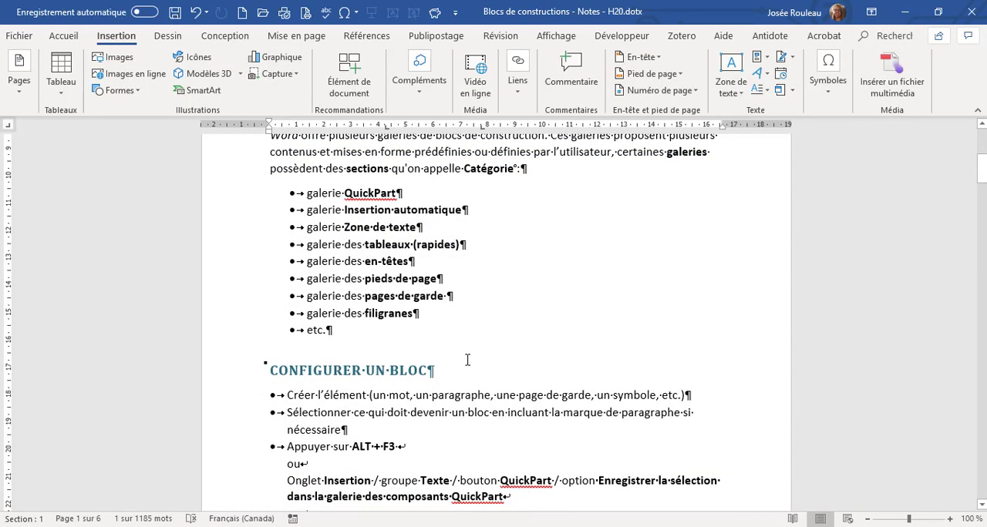
scroll(468, 360, "down", 1)
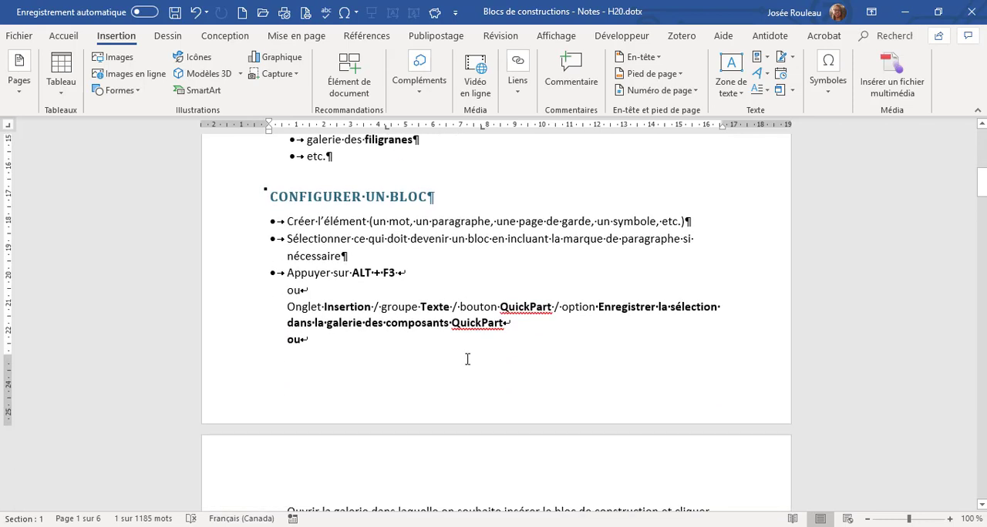
scroll(466, 359, "down", 1)
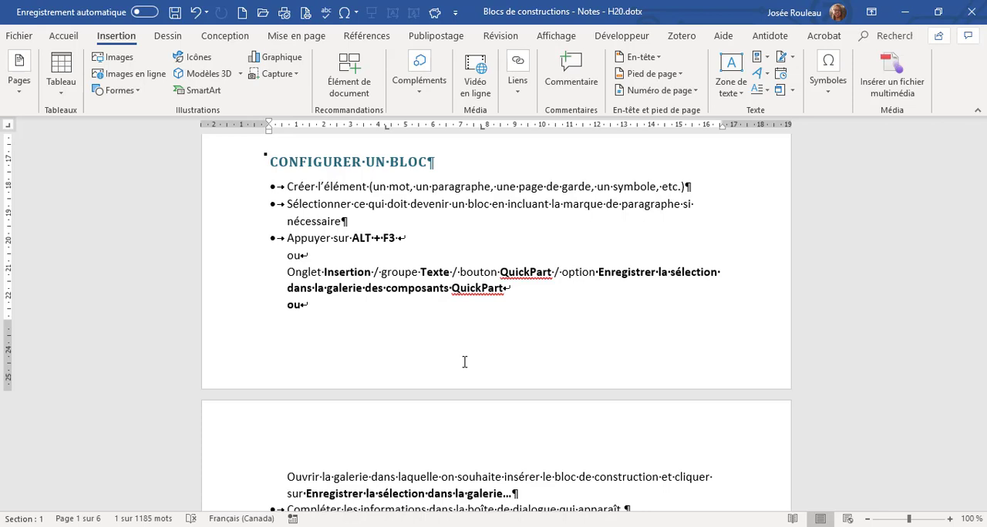
scroll(465, 361, "down", 1)
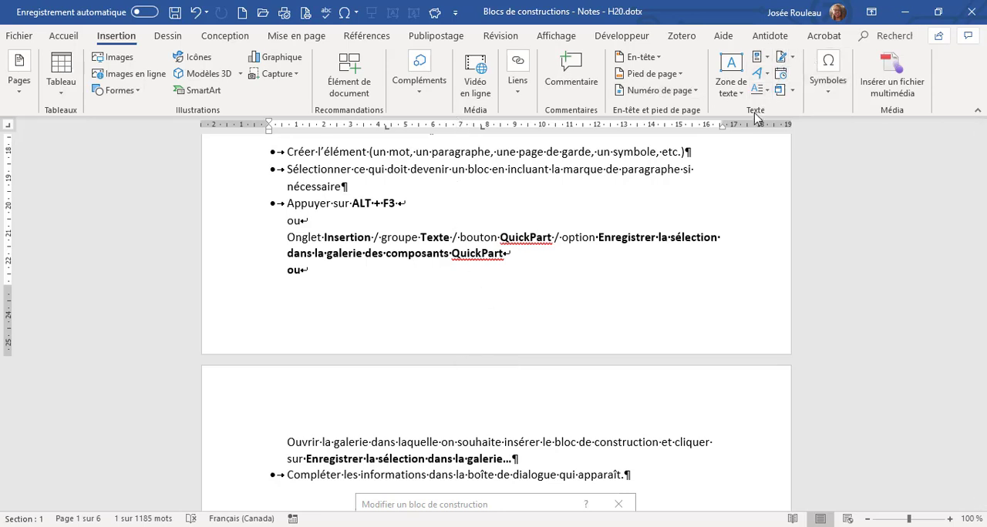
Examine the options for saving the selection to the QuickPart and Tableaux rapides galleries, without saving anything.
left_click(768, 62)
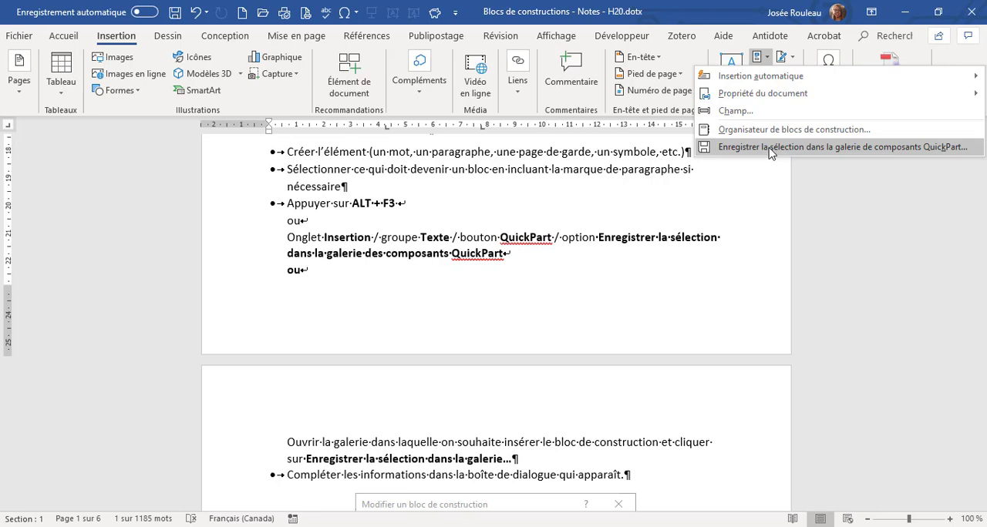
left_click(558, 249)
left_click(66, 96)
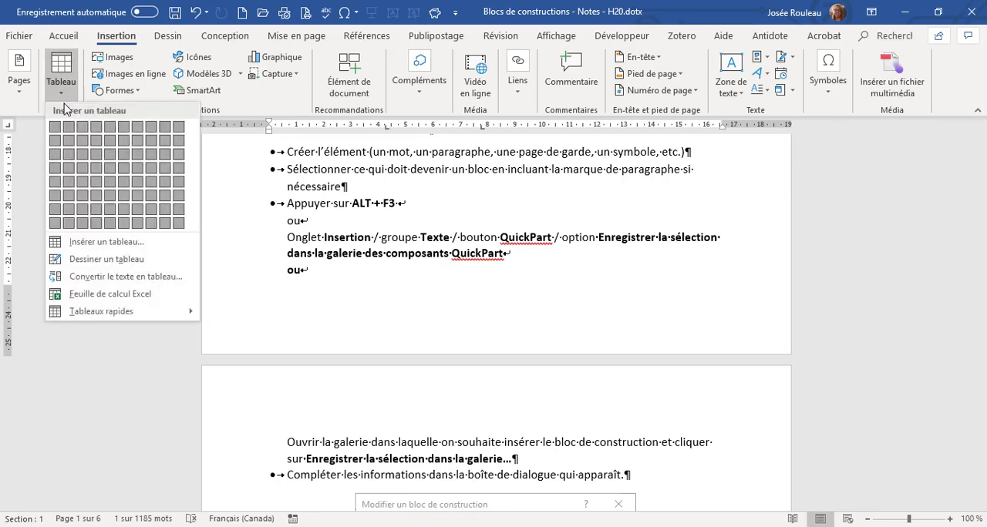
mouse_move(112, 311)
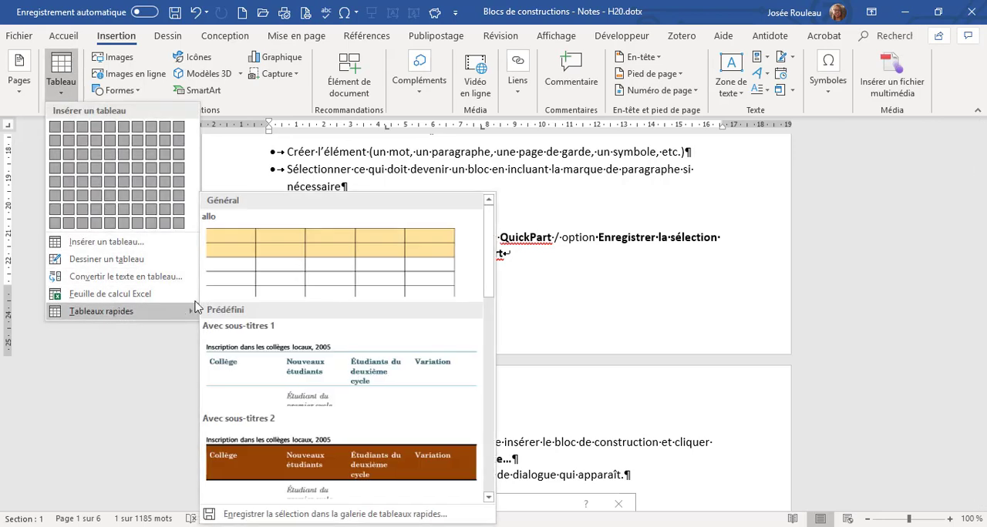
scroll(255, 375, "down", 5)
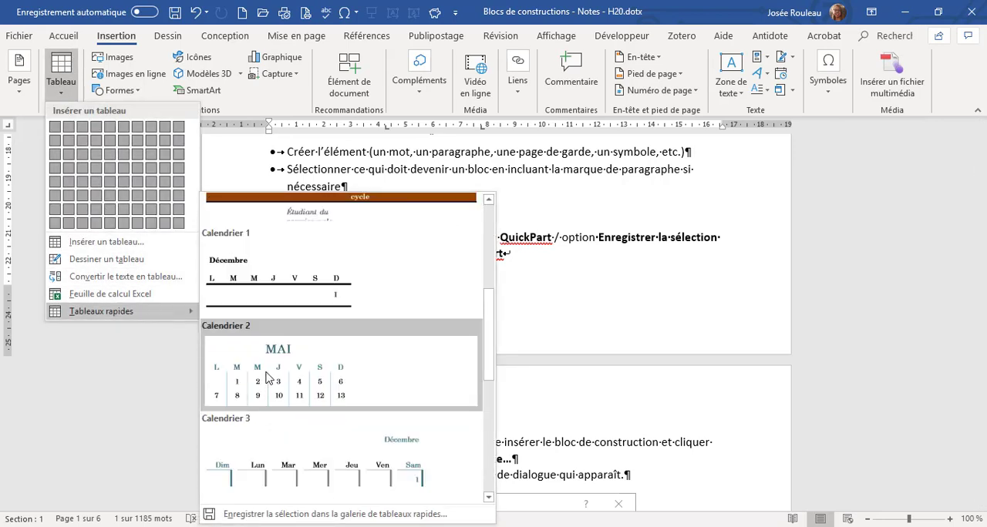
scroll(282, 396, "up", 5)
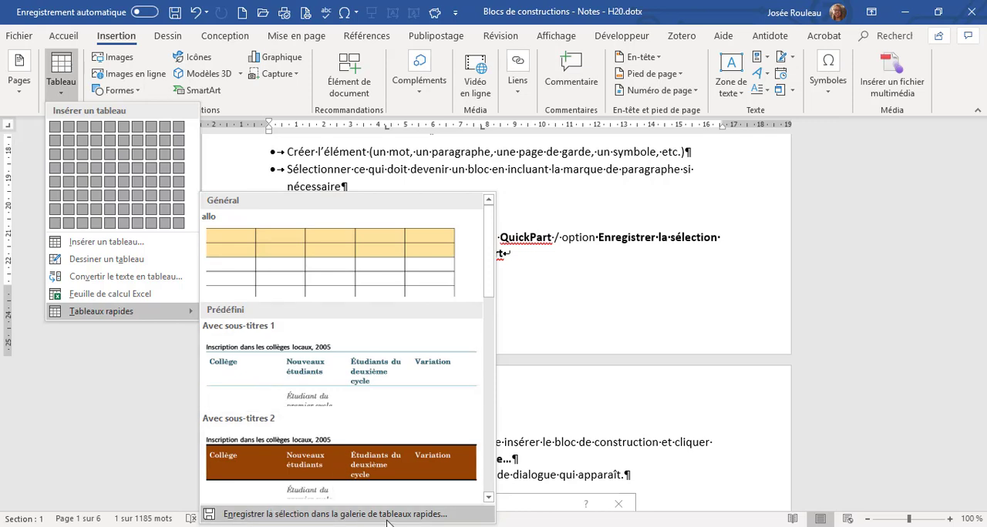
left_click(572, 259)
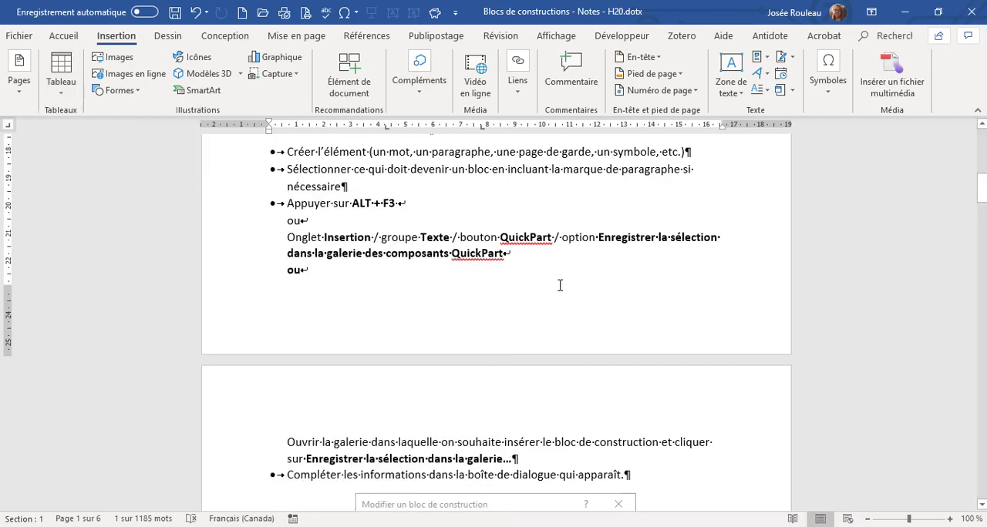
Review the illustrated building block dialog and examine the category groupings in the Insertion automatique and header galleries.
scroll(561, 285, "down", 5)
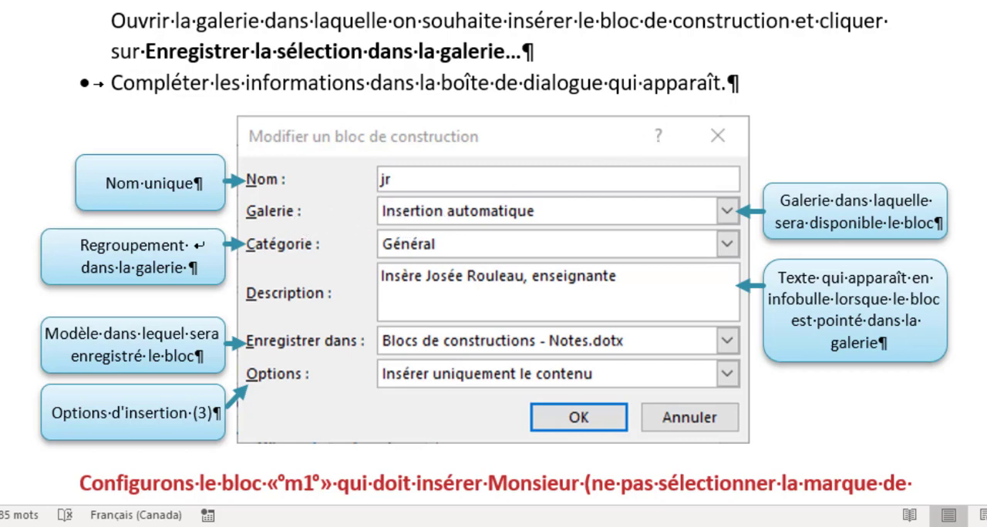
left_click(676, 2)
mouse_move(723, 19)
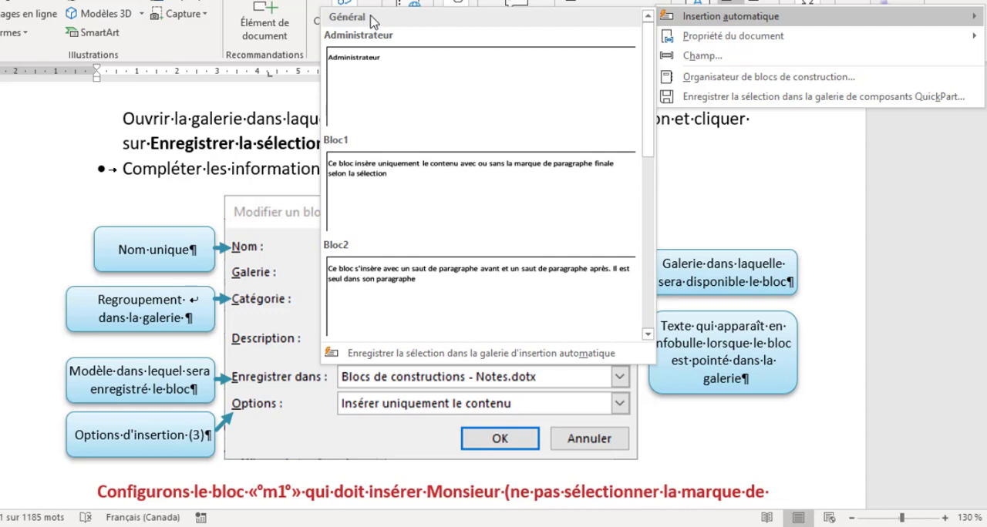
left_click(600, 7)
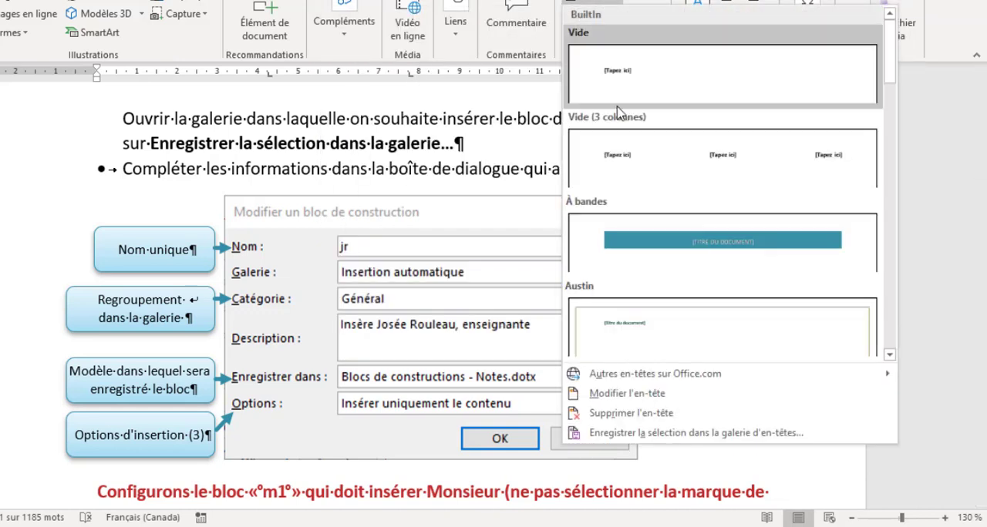
scroll(623, 177, "down", 3)
scroll(623, 178, "down", 3)
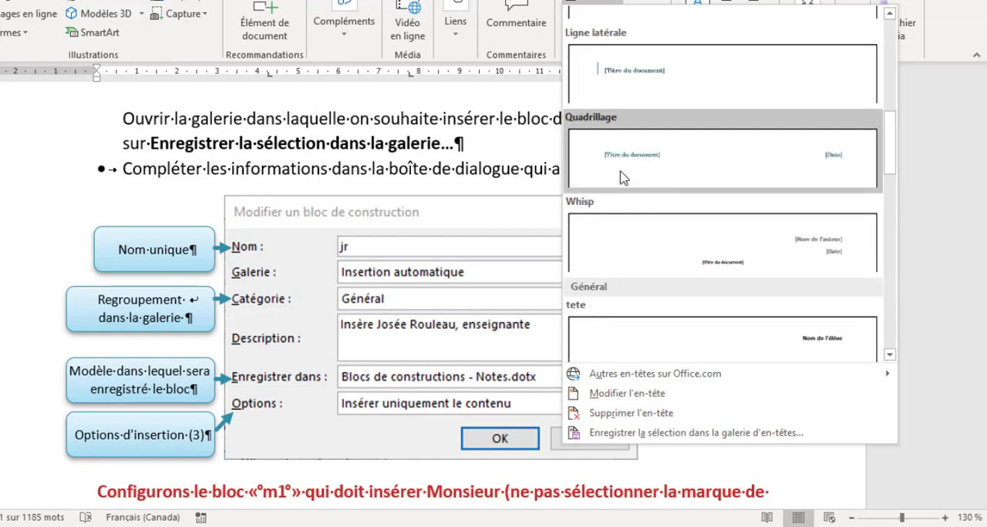
scroll(622, 179, "down", 5)
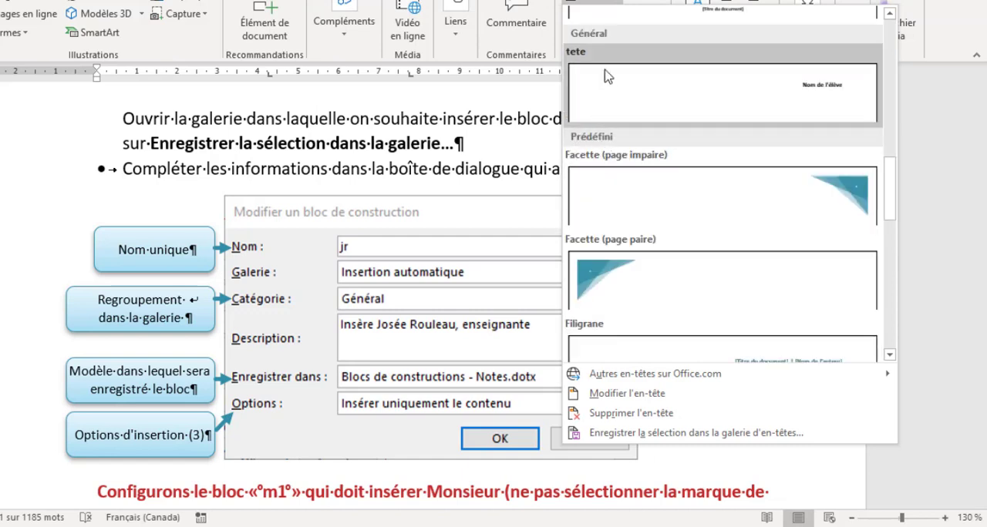
Close the header gallery and view the Insertion automatique gallery's General category, without inserting any block.
left_click(608, 3)
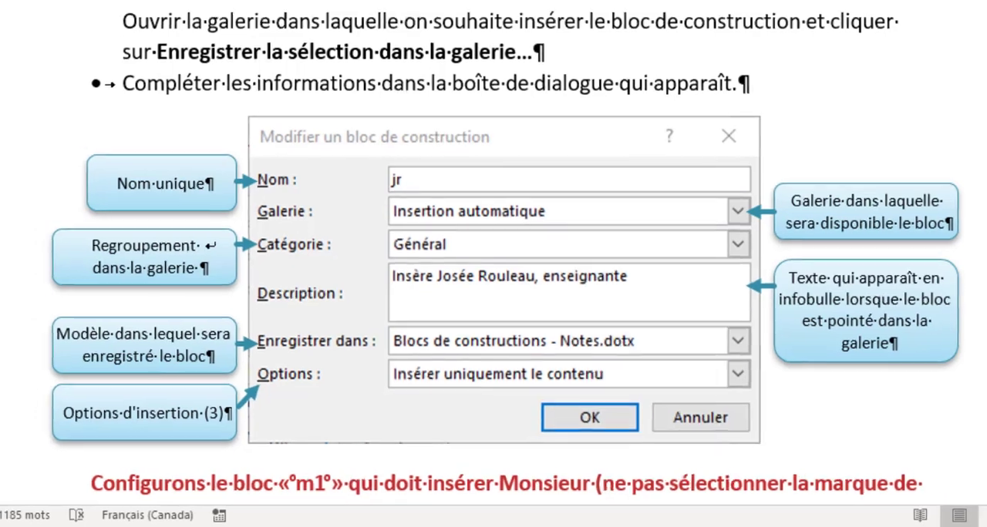
left_click(782, 21)
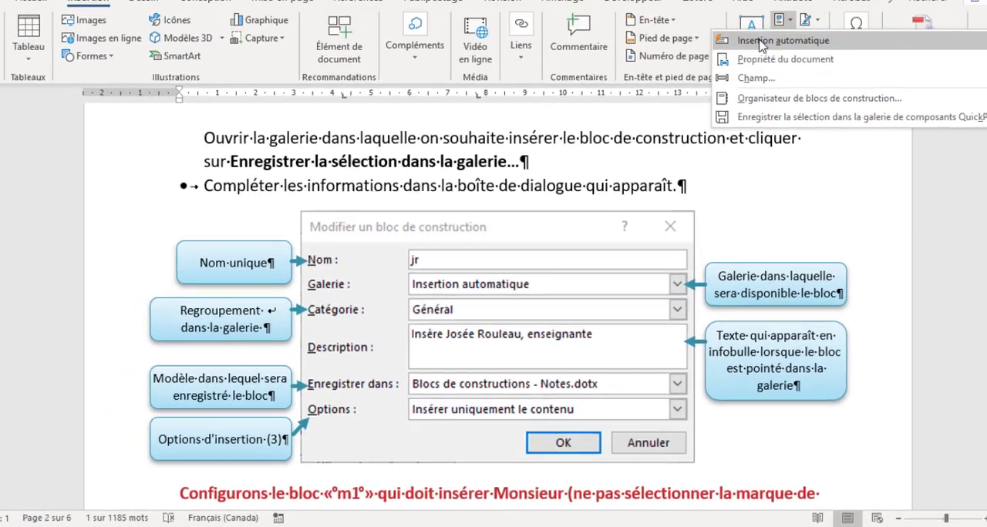
mouse_move(759, 45)
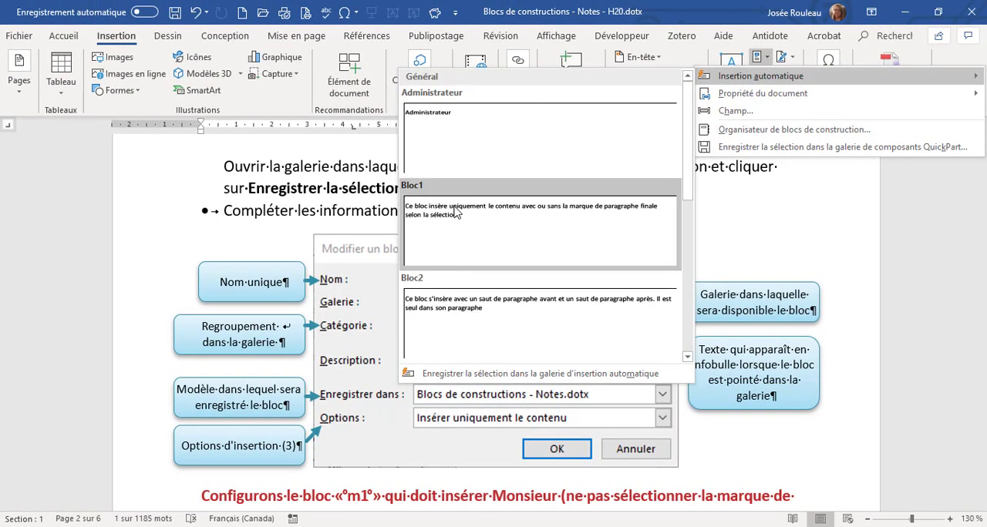
left_click(369, 327)
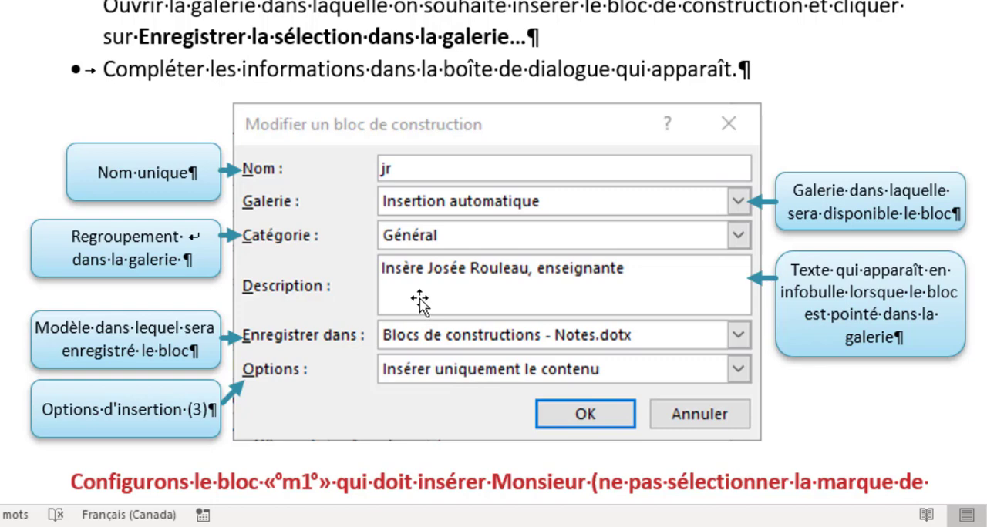
Enter "Monsieur" in the empty paragraph below the m1 instruction and select the word without its paragraph mark.
scroll(420, 304, "down", 2)
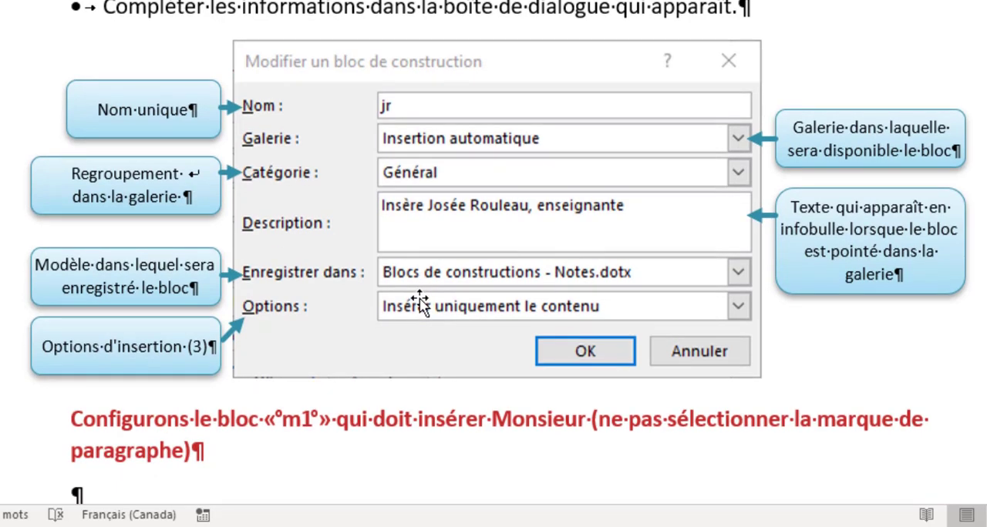
scroll(421, 303, "down", 6)
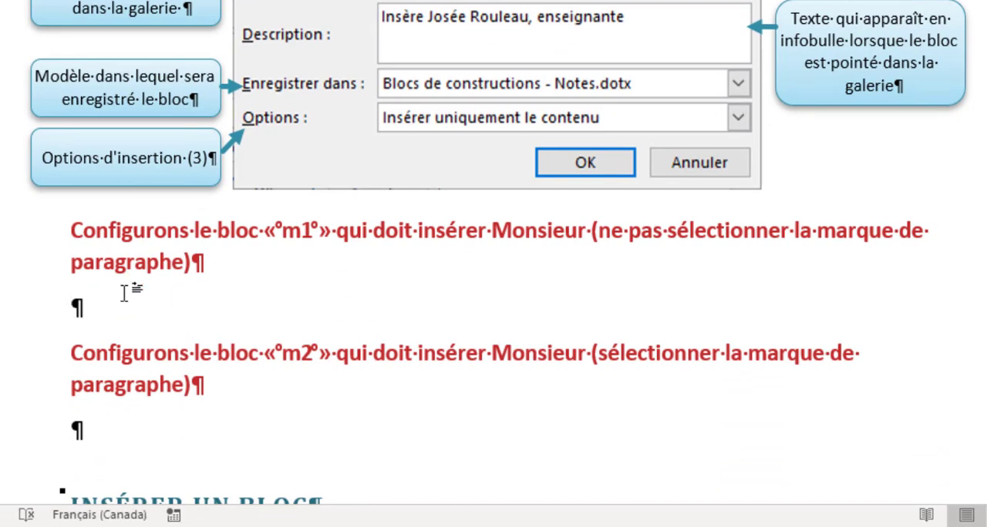
type("Monsieur")
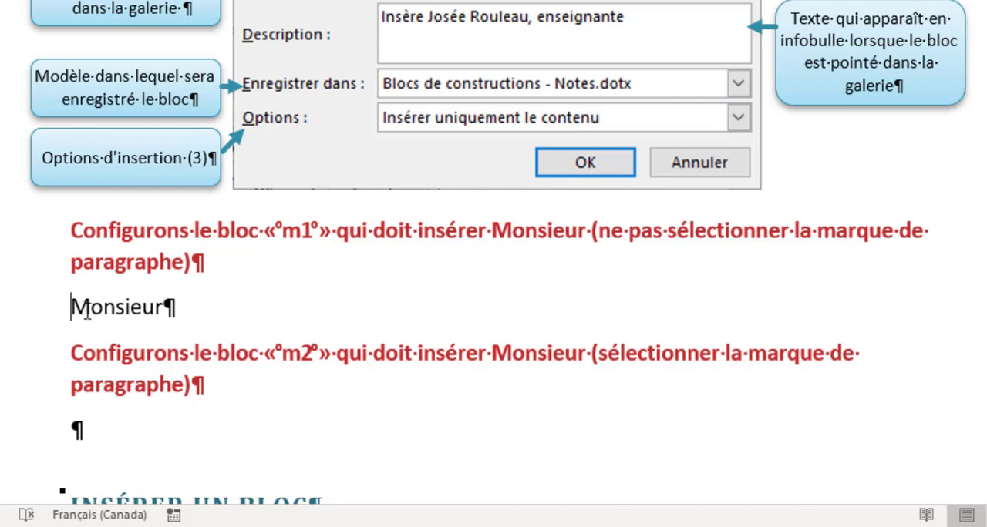
left_click_drag(68, 307, 163, 299)
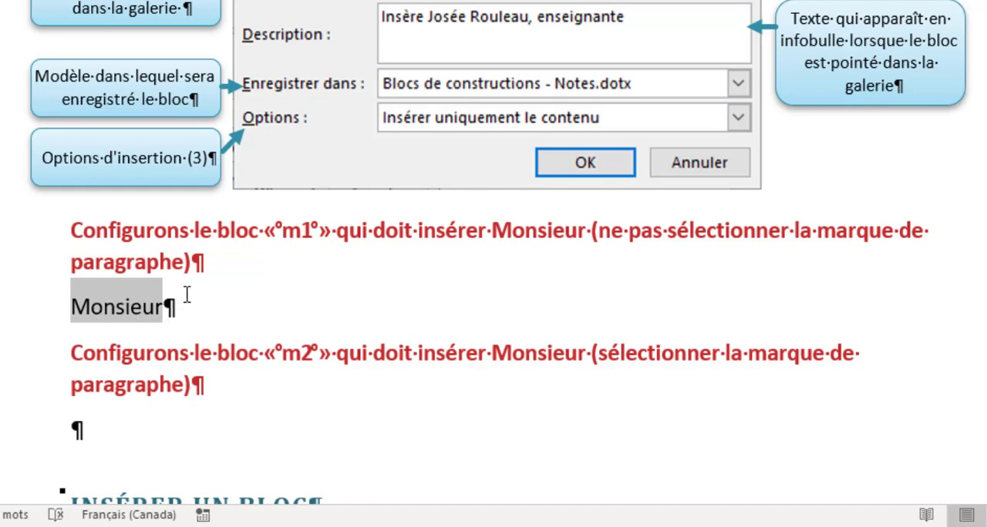
Start a new building block from the selection, name it m1, and create the category "Personnelle" for it.
key("alt+F3")
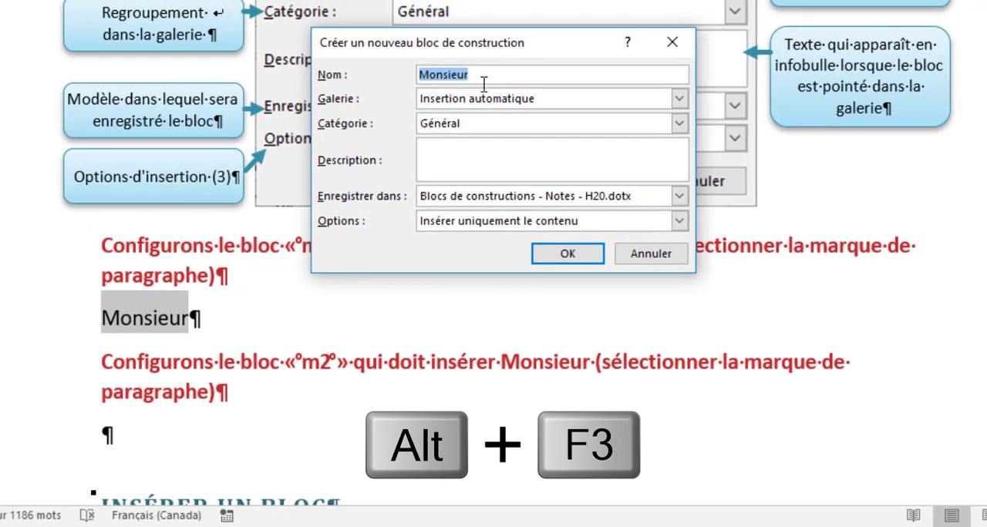
type("m1")
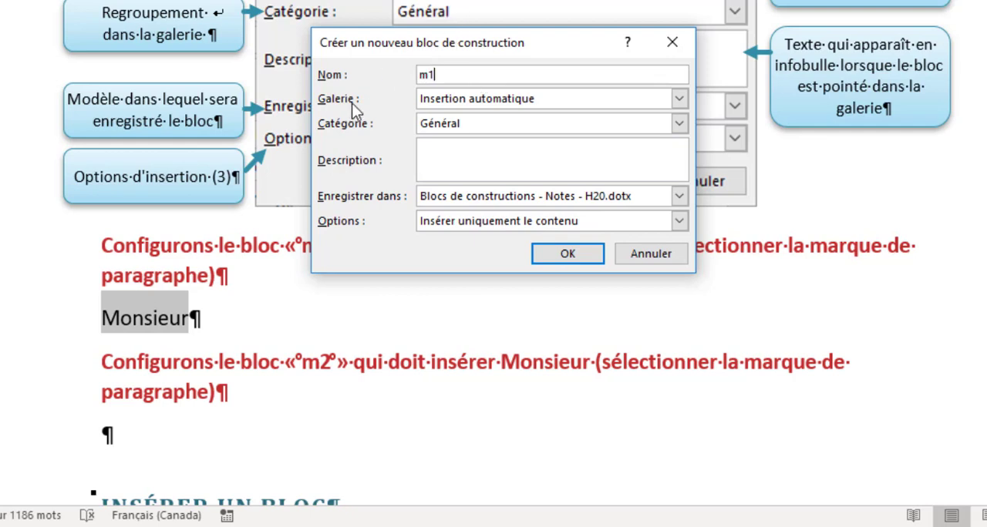
left_click(477, 127)
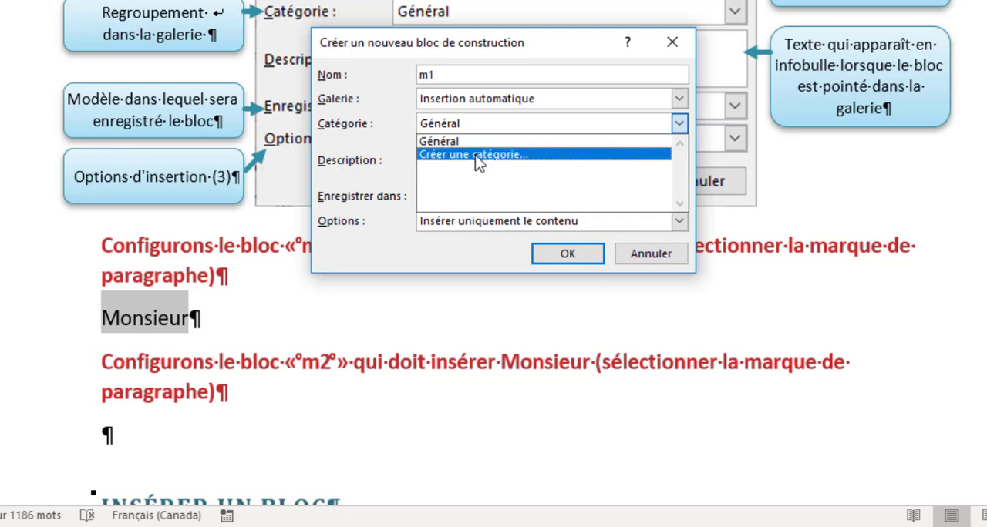
left_click(478, 155)
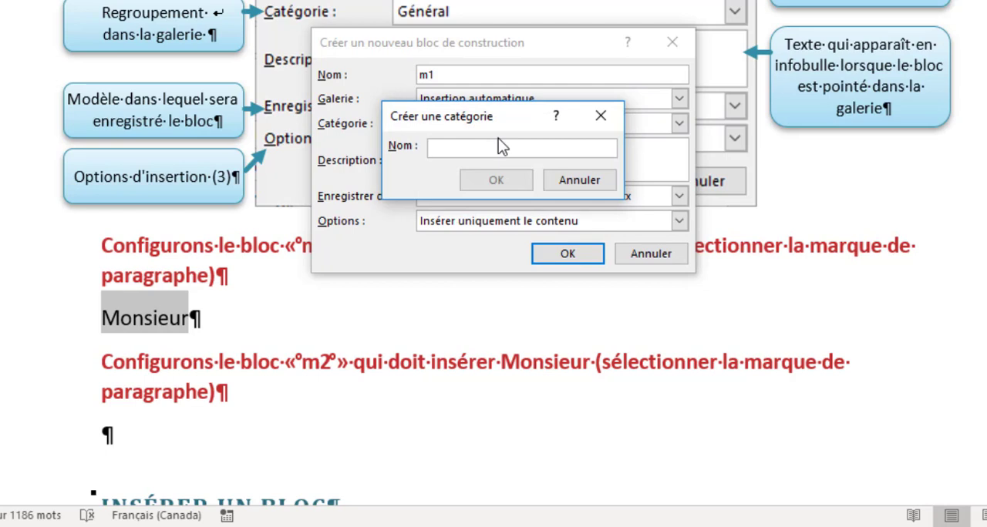
type("Personnelle")
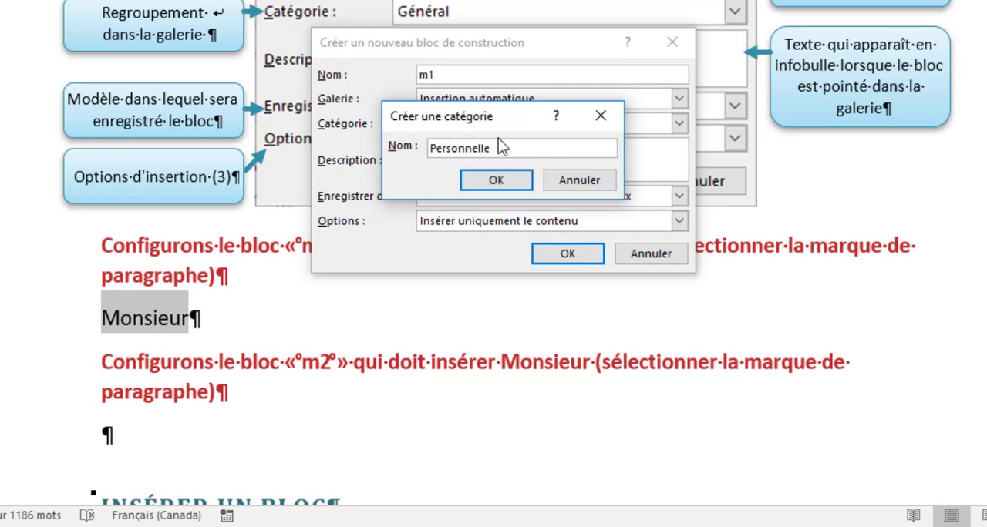
left_click(488, 181)
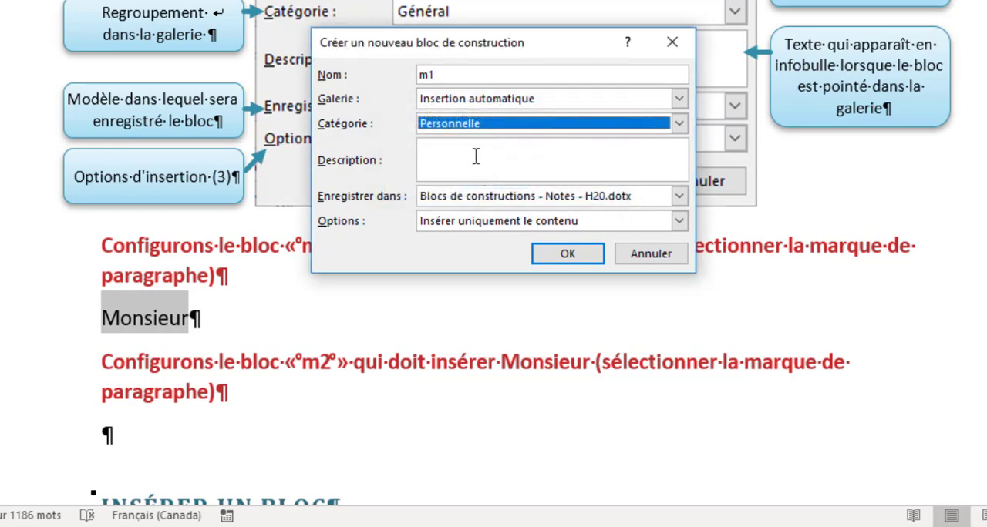
Describe block m1 as "Inscrit Monsieur - texte seulement", keep the option "Insérer uniquement le contenu", and save the block.
left_click(476, 156)
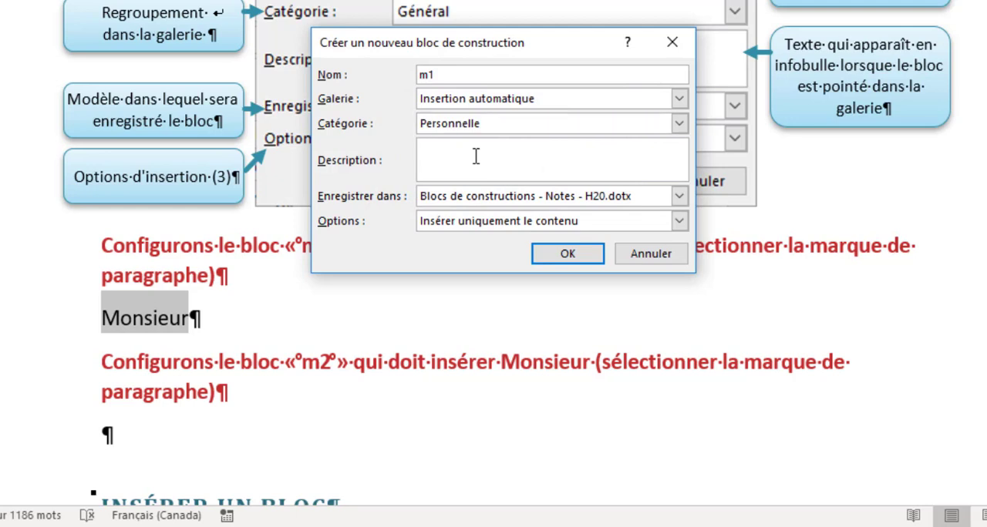
type("In")
type("scrit Monsieu")
type("r sans")
type("te seulement")
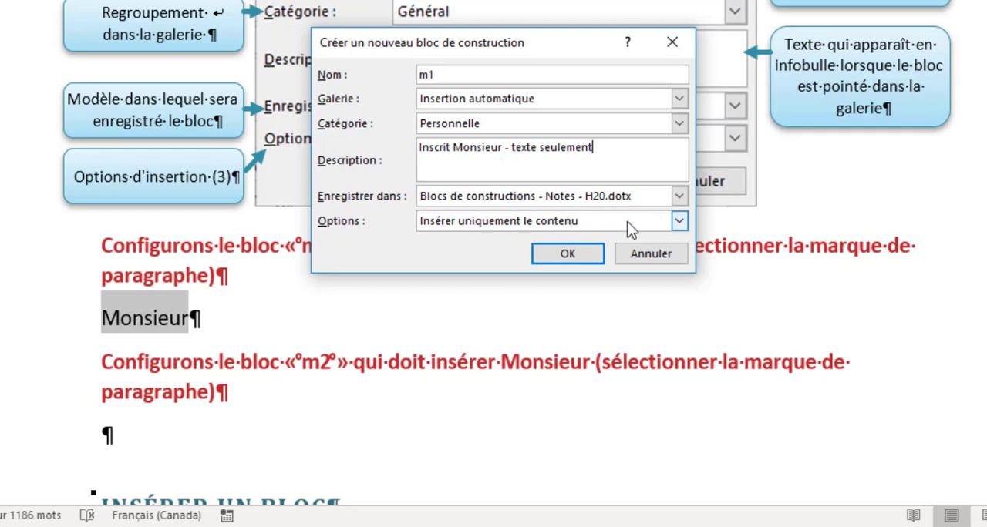
left_click(679, 222)
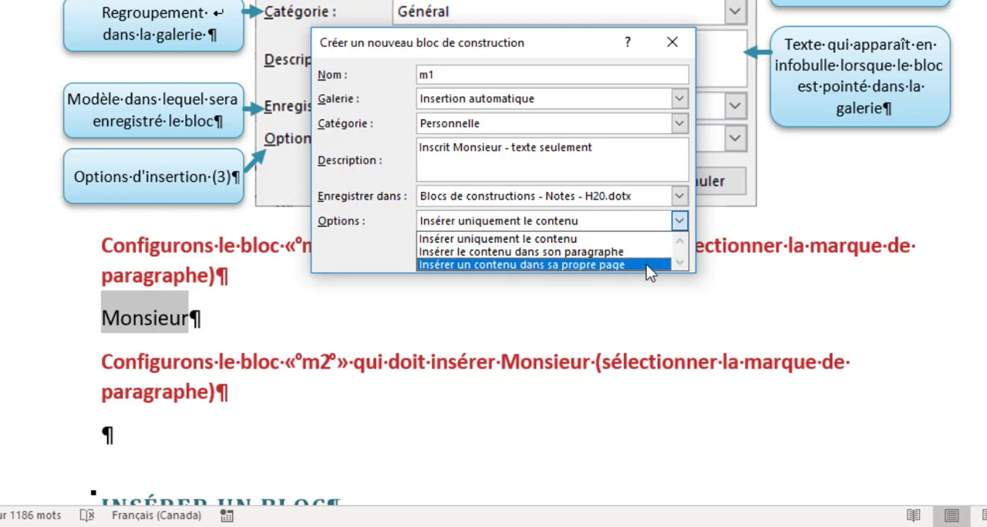
left_click(682, 221)
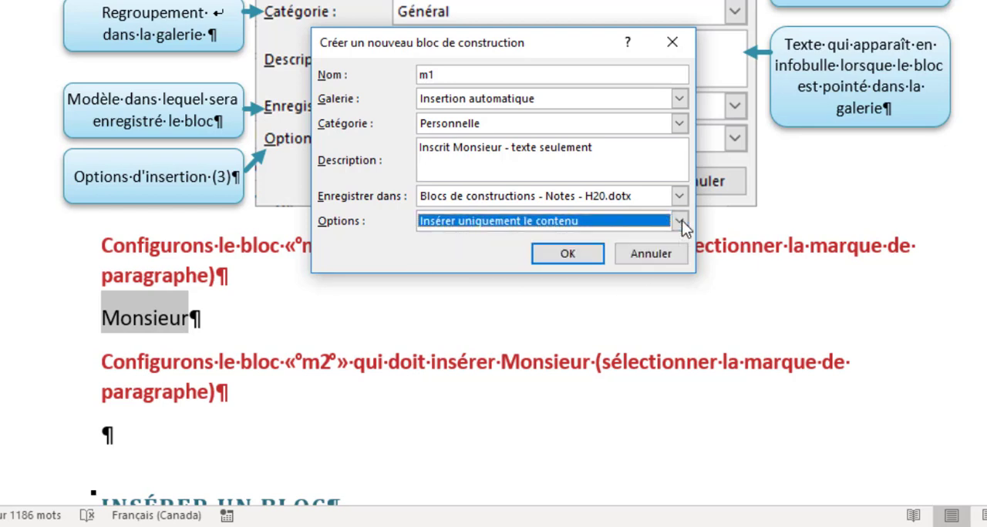
left_click(549, 256)
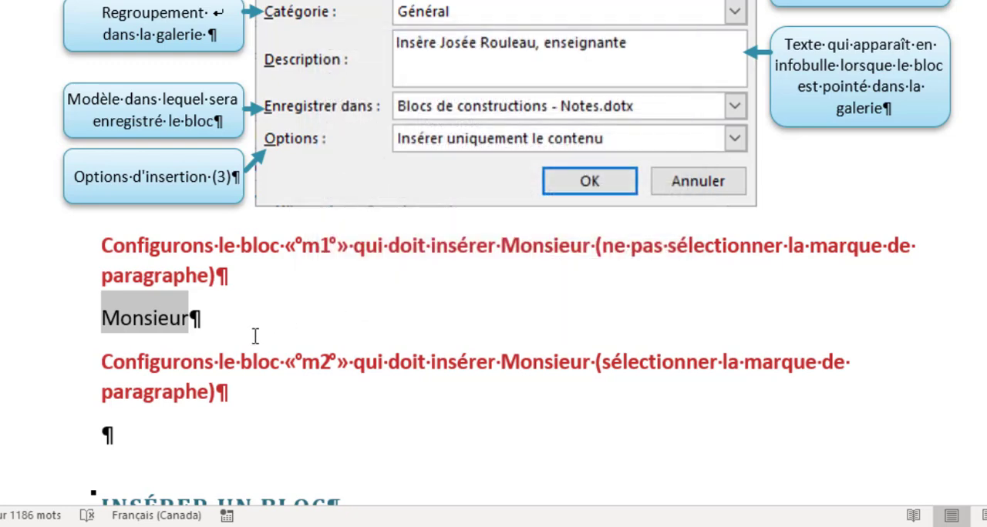
Check the Insertion automatique gallery for block m1 under the Personnelle category, then close the gallery without inserting it.
scroll(255, 337, "down", 3)
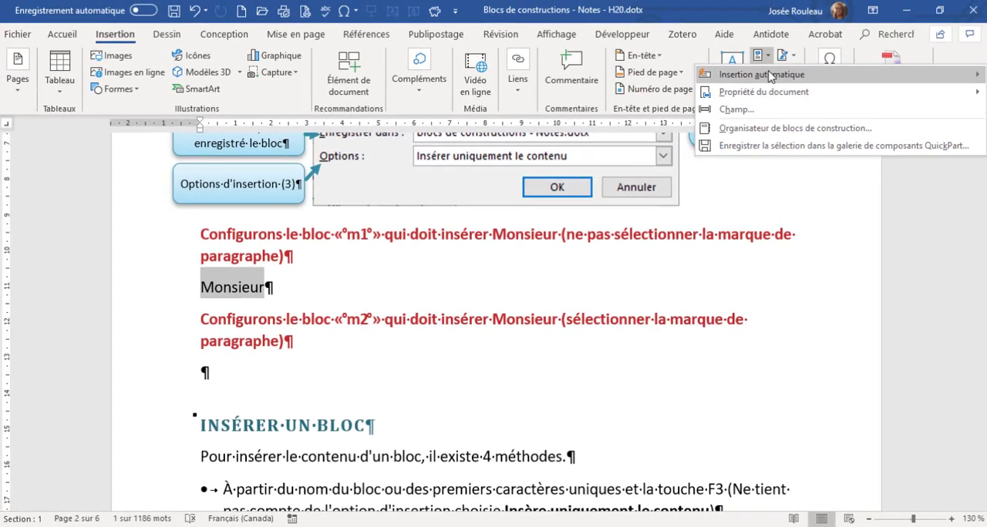
mouse_move(702, 83)
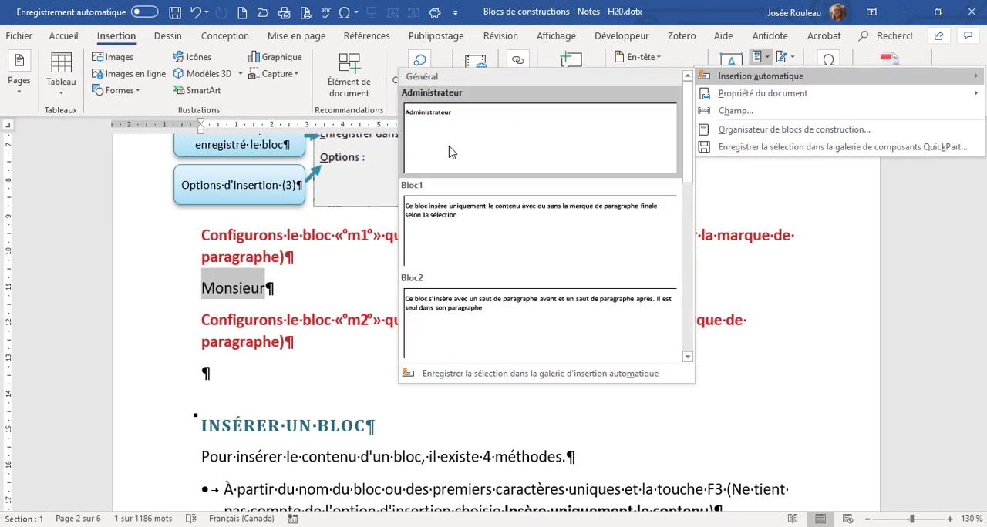
scroll(452, 154, "down", 3)
scroll(453, 197, "down", 2)
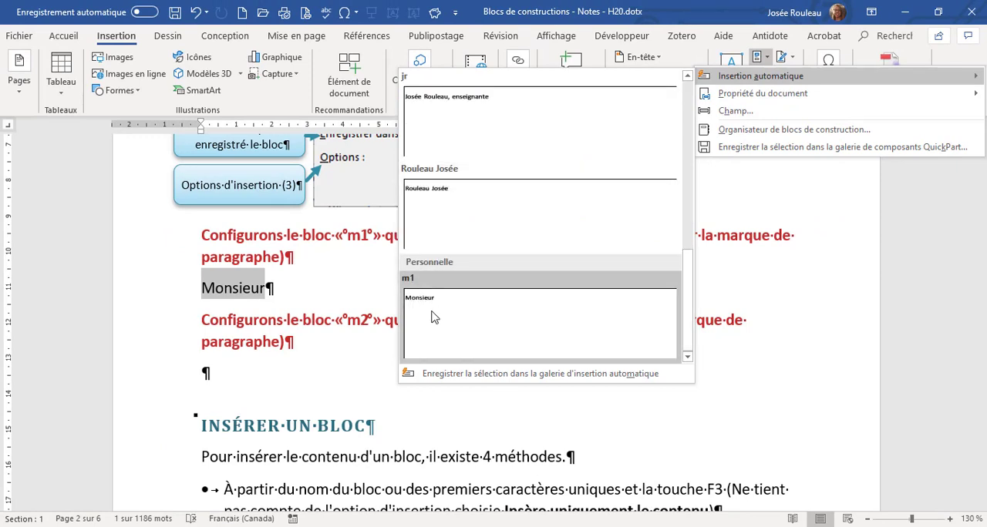
left_click(251, 372)
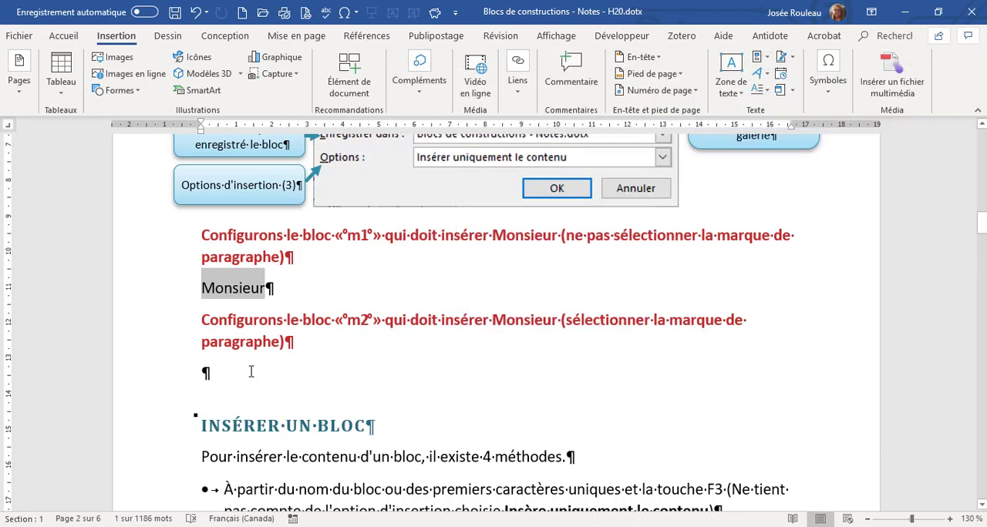
Enter "Monsieur" in the empty paragraph below the m2 instruction and select it together with its paragraph mark.
left_click(230, 370)
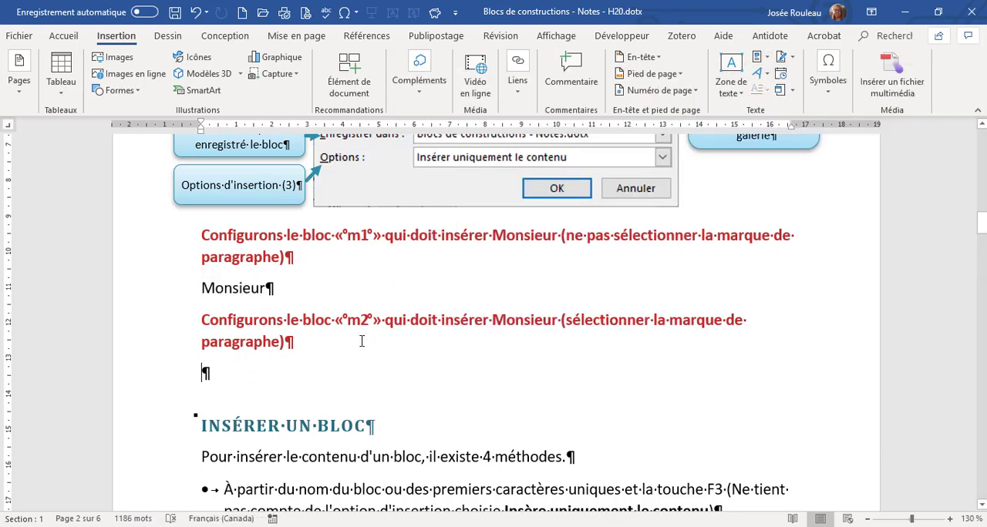
type("Mo")
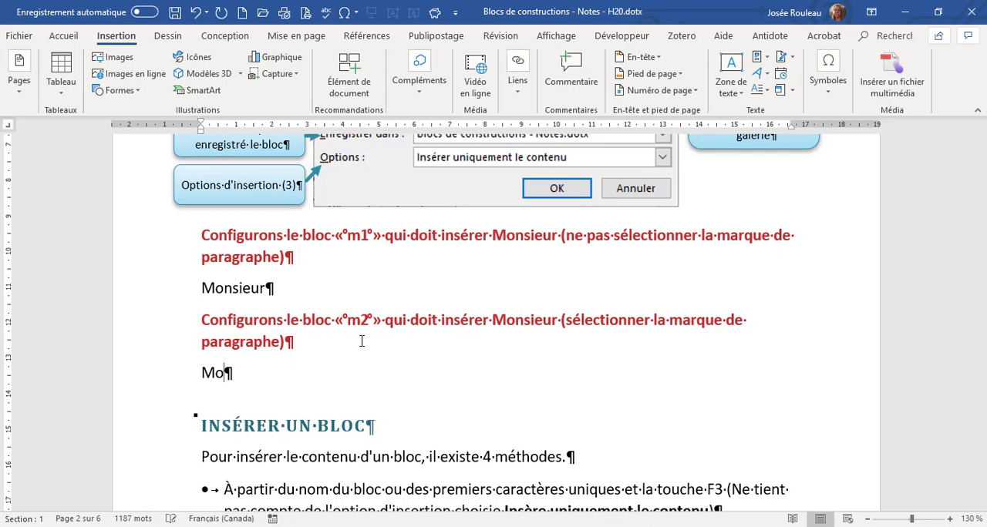
type("nsieur")
left_click(176, 381)
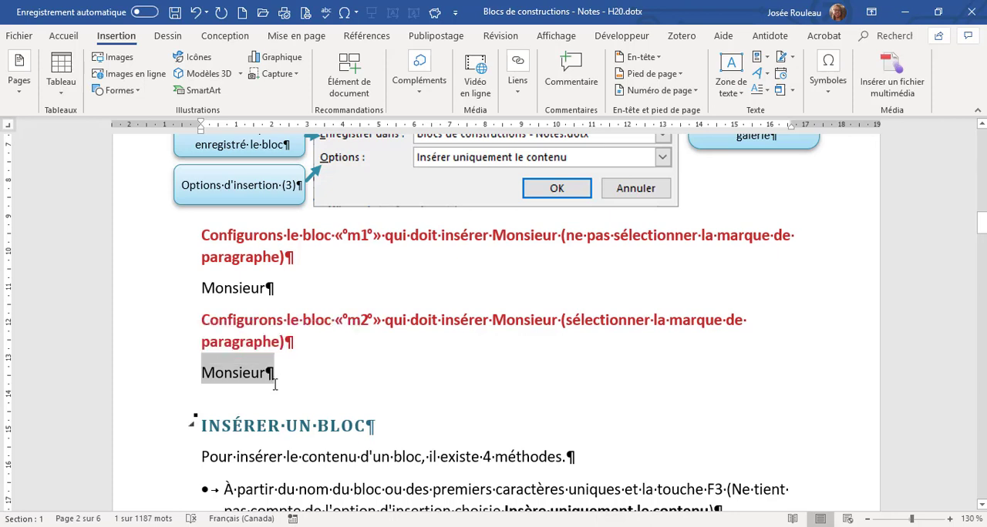
Start a new building block from the selection, name it m2, and assign it to the Personnelle category.
key("alt+F3")
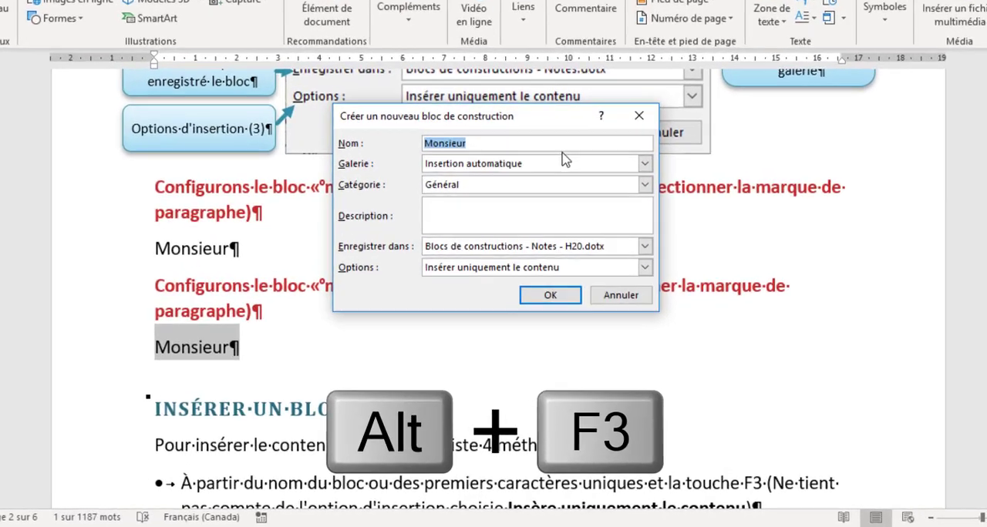
type("m2")
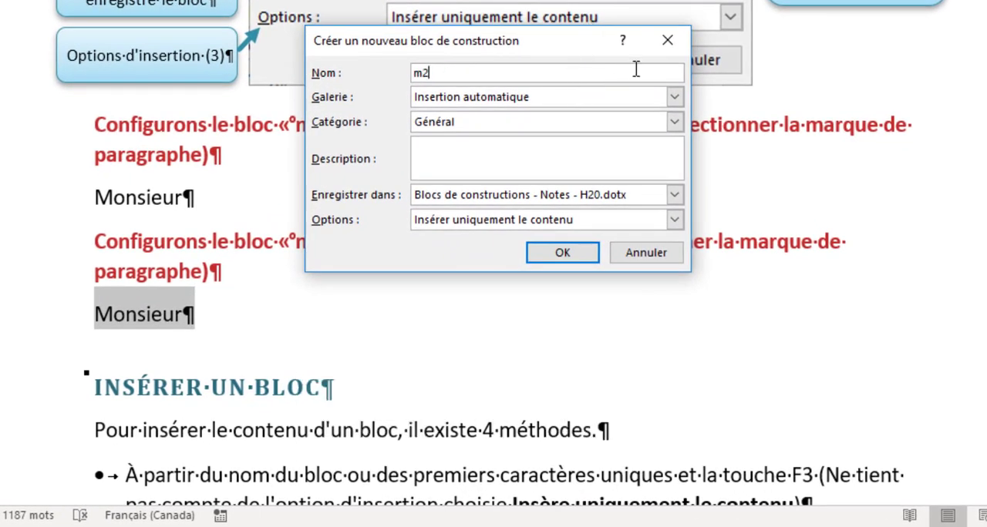
left_click(675, 122)
left_click(567, 153)
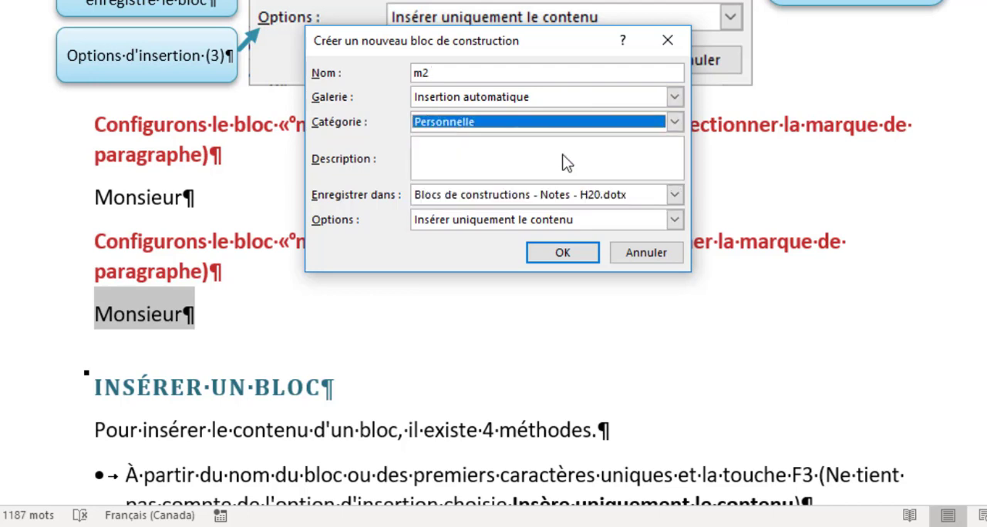
Describe block m2 as "Insère Monsieur et un saut de paragraphe" and save the block.
left_click(555, 150)
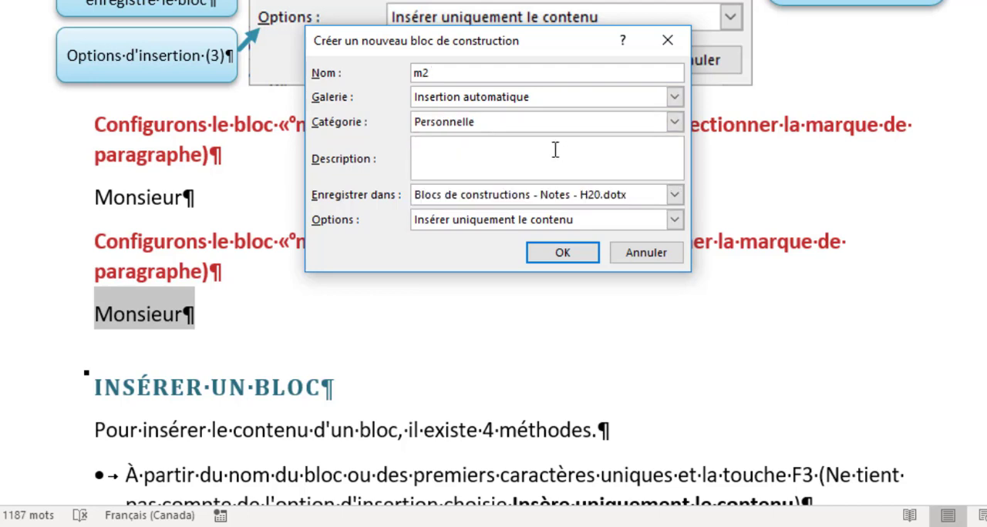
type("Insère Monsieur")
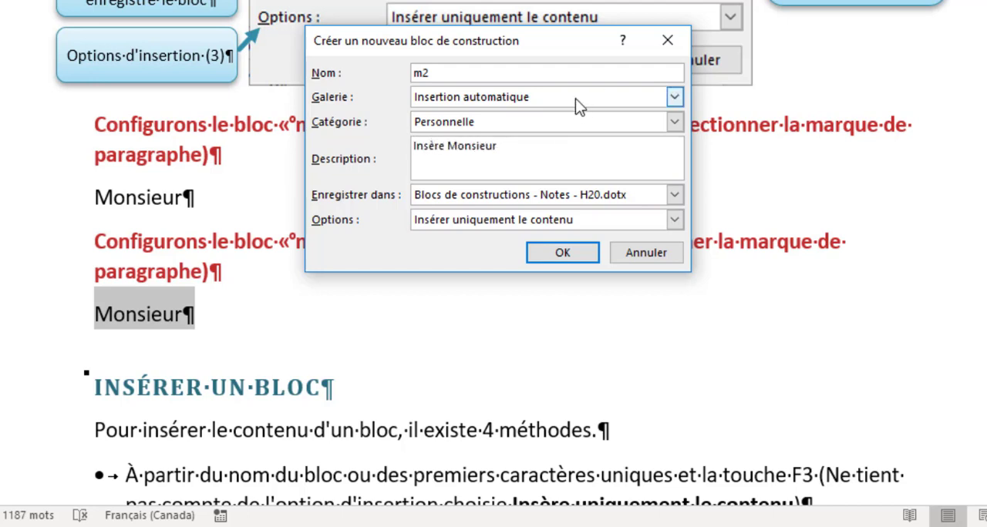
type(" et un saut de paragraphe")
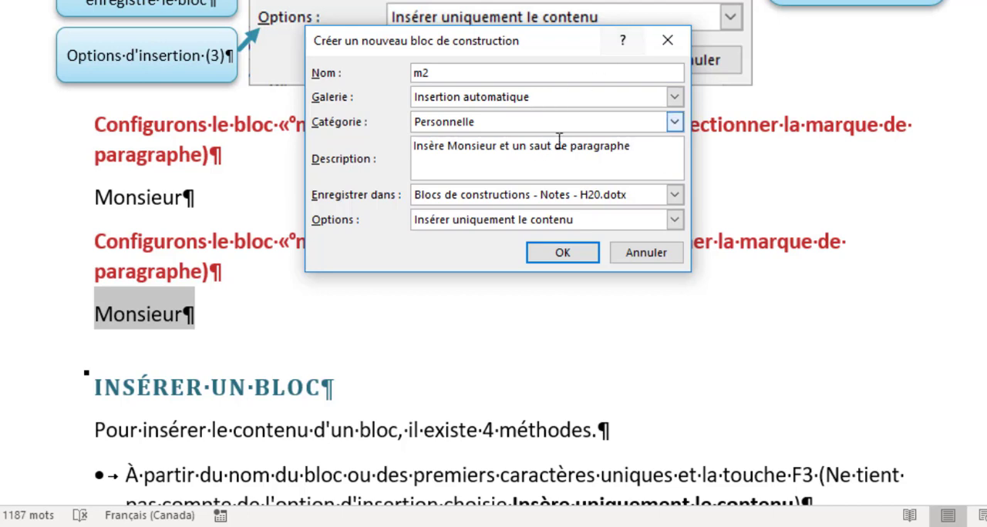
left_click(555, 253)
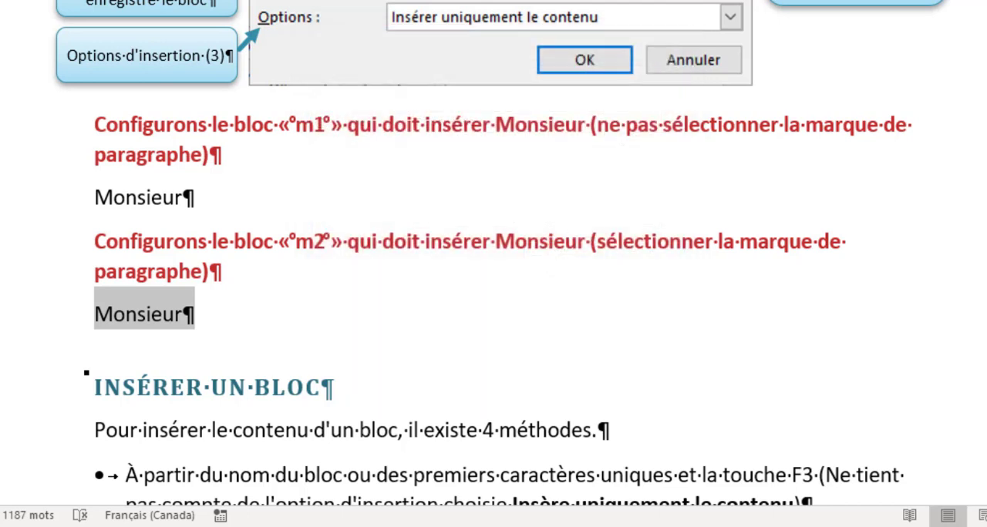
Look for block m2 in the Personnelle category of the Insertion automatique gallery.
left_click(810, 0)
mouse_move(833, 0)
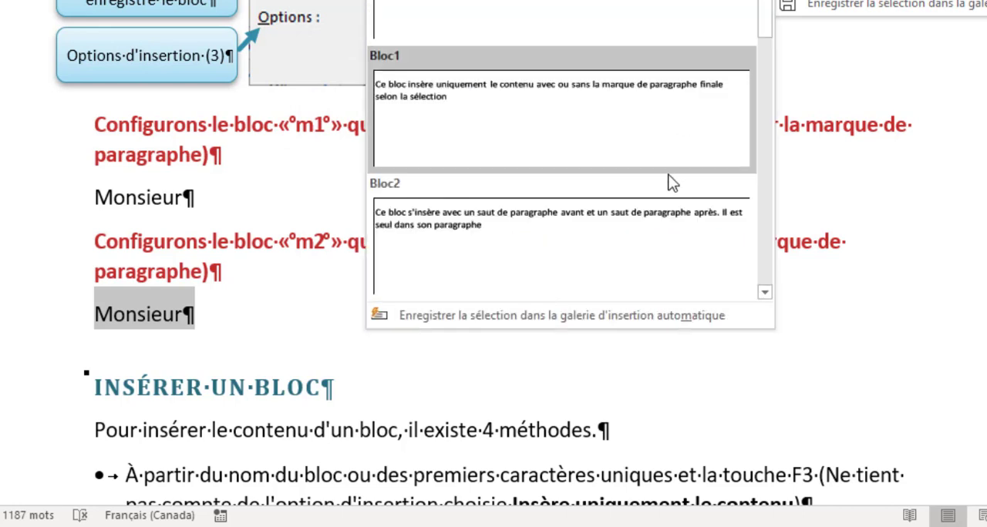
scroll(664, 181, "down", 5)
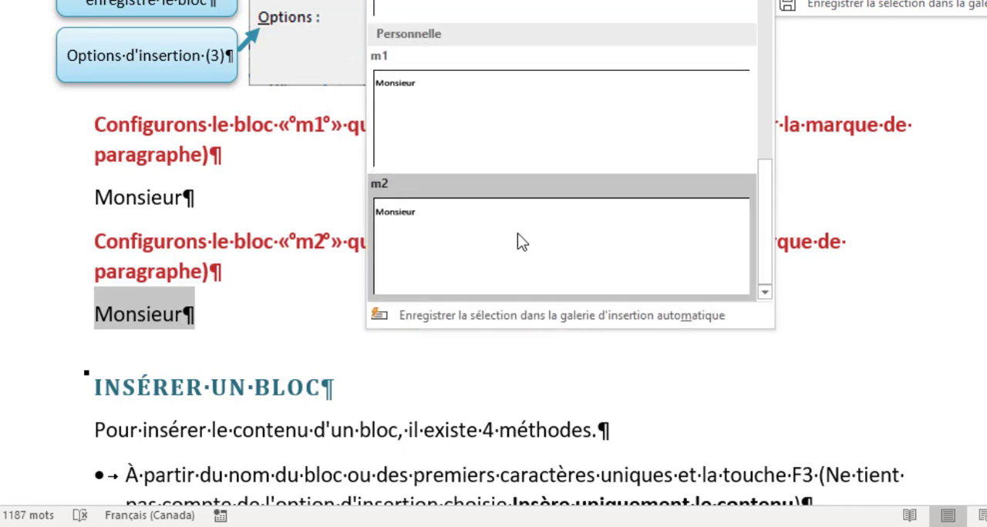
Add the Insertion automatique gallery to the Quick Access Toolbar through block m2's options.
left_click(251, 333)
scroll(245, 261, "down", 5)
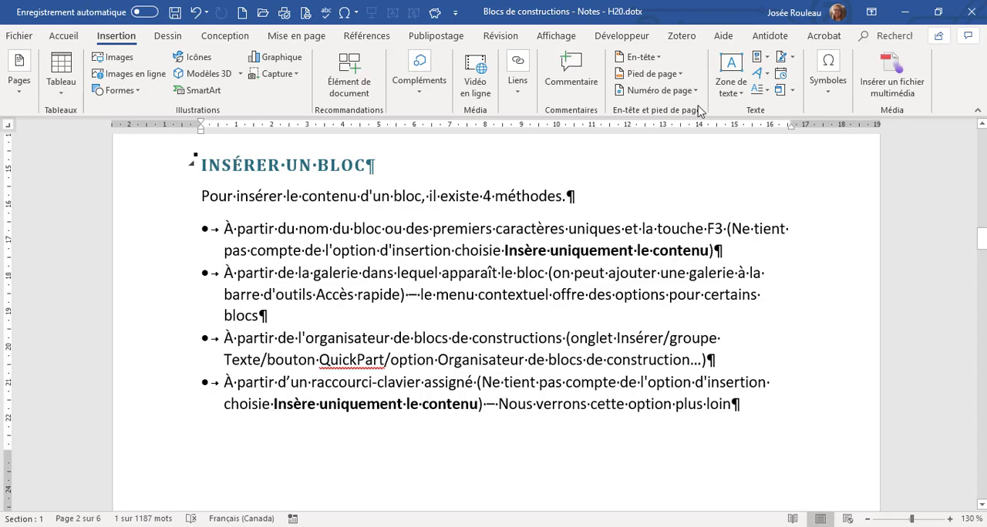
left_click(765, 59)
mouse_move(766, 80)
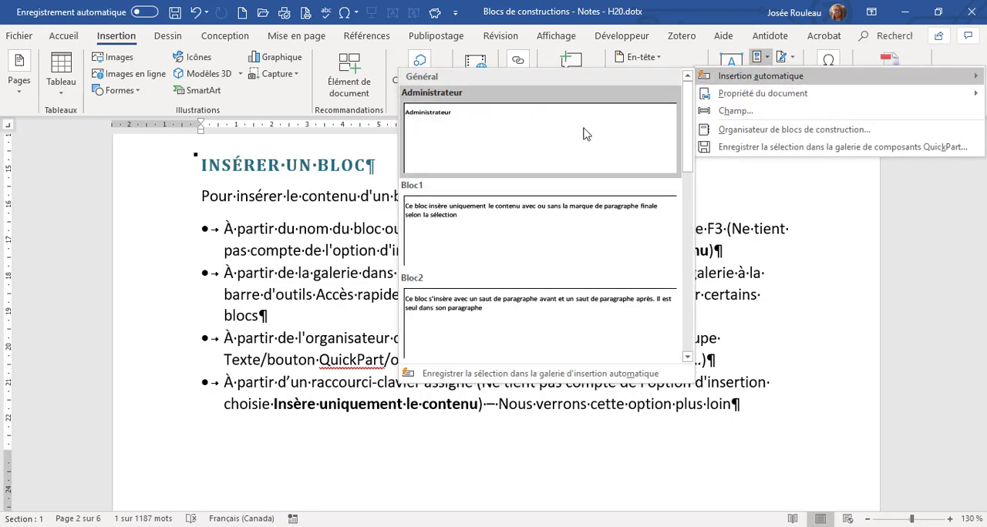
scroll(524, 245, "down", 5)
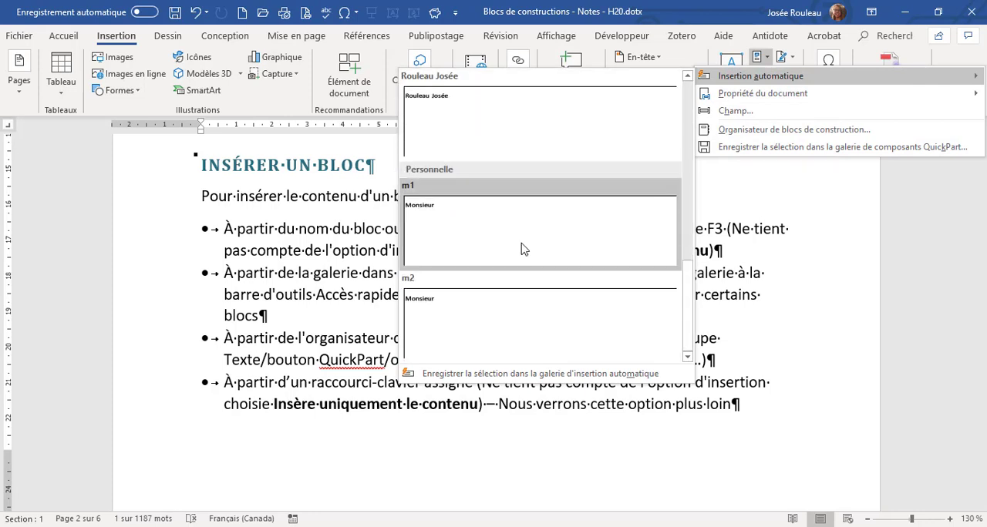
right_click(515, 303)
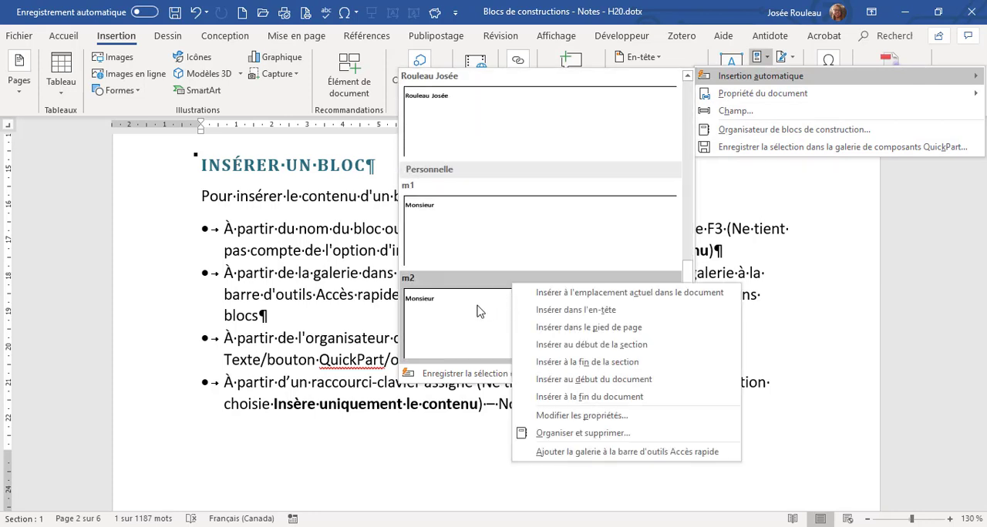
left_click(582, 453)
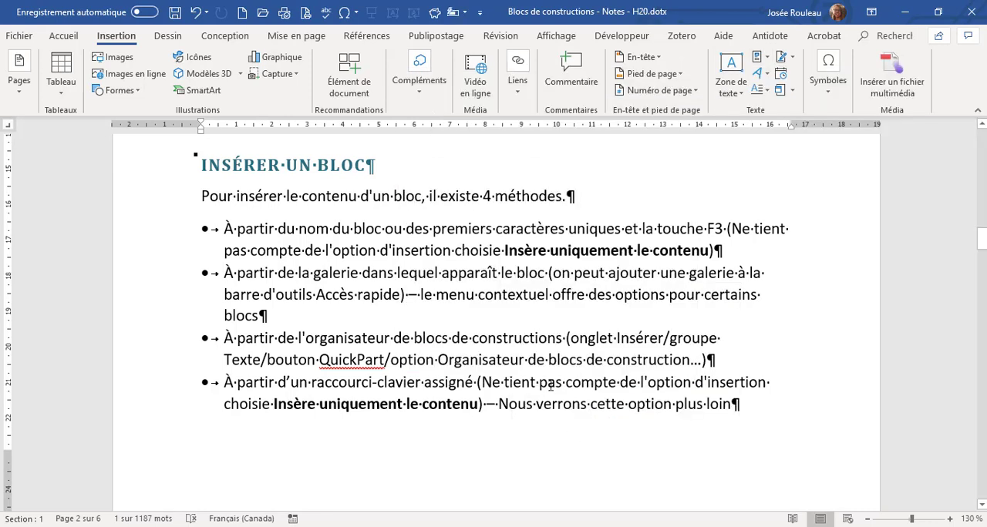
View the Insertion automatique gallery from the Quick Access Toolbar and remove it from that toolbar.
left_click(462, 13)
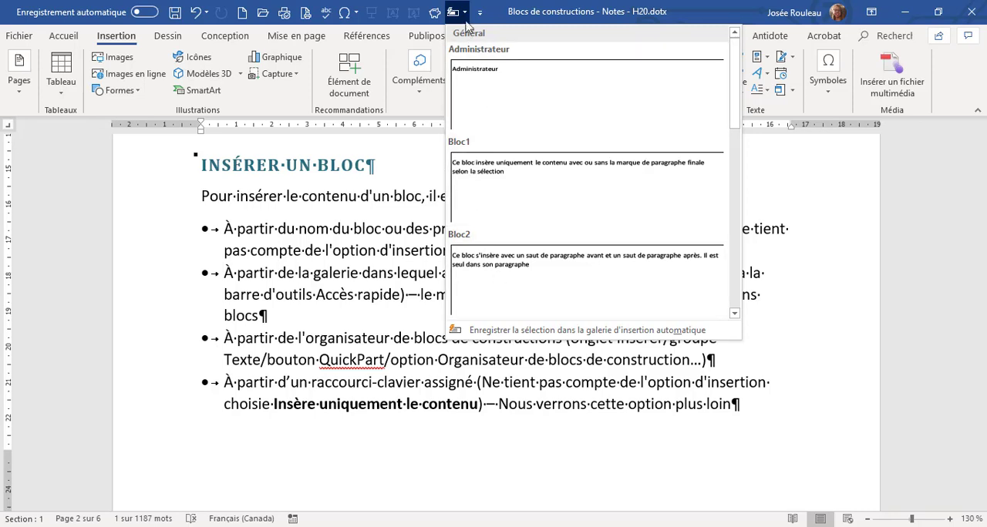
right_click(468, 15)
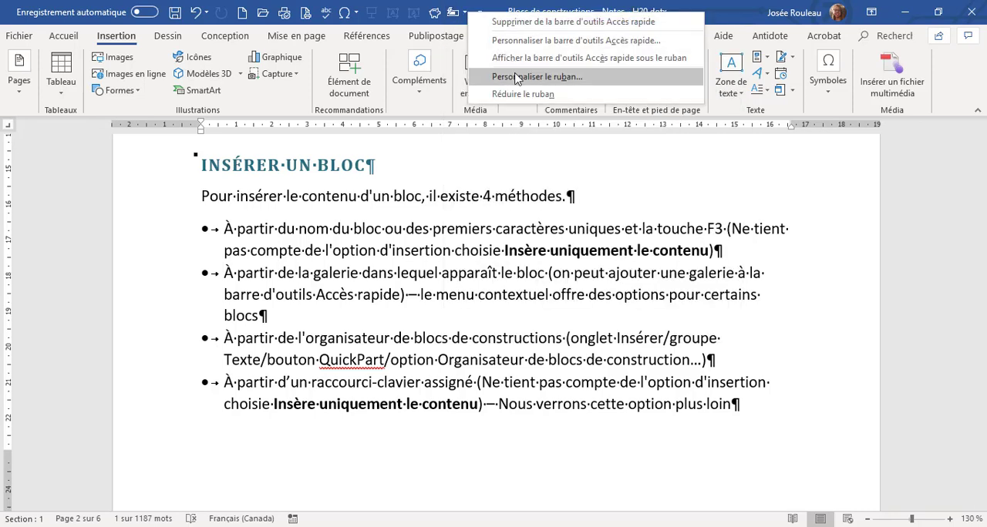
left_click(509, 23)
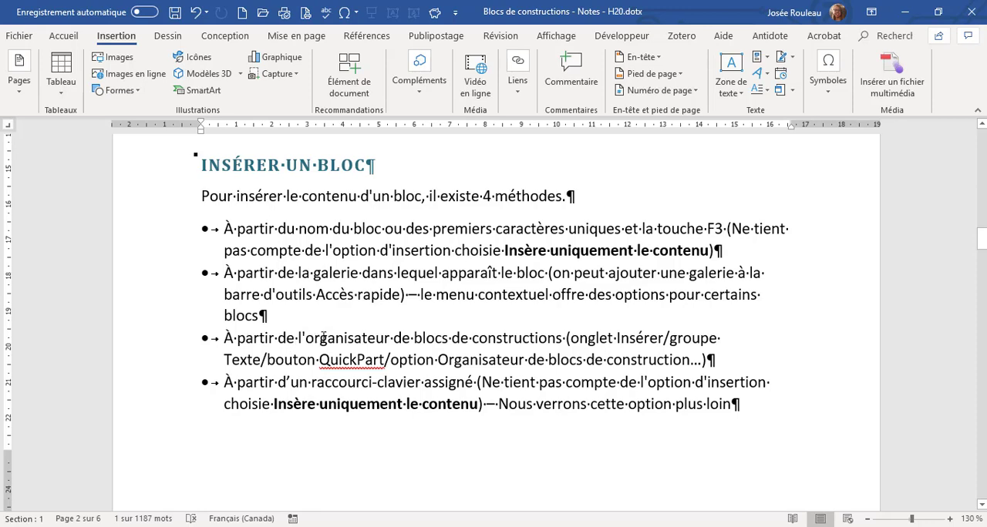
Examine the blocks and their galleries, categories and templates in the Building Blocks Organizer, and close it without inserting anything.
left_click(324, 337)
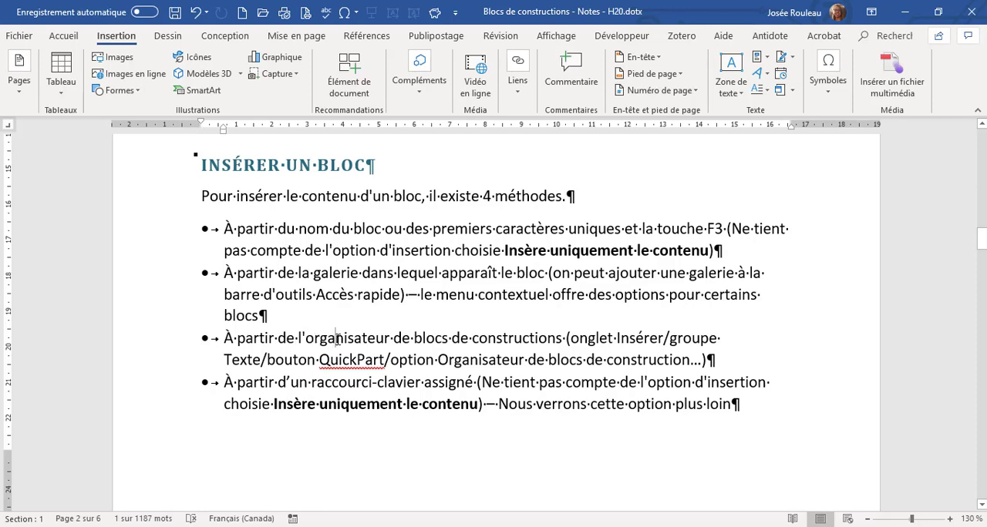
left_click(769, 59)
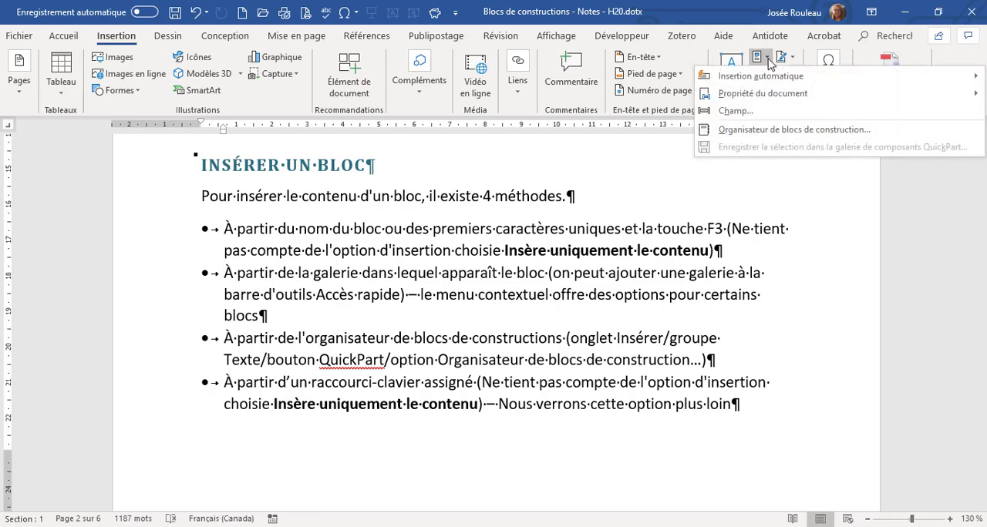
left_click(771, 131)
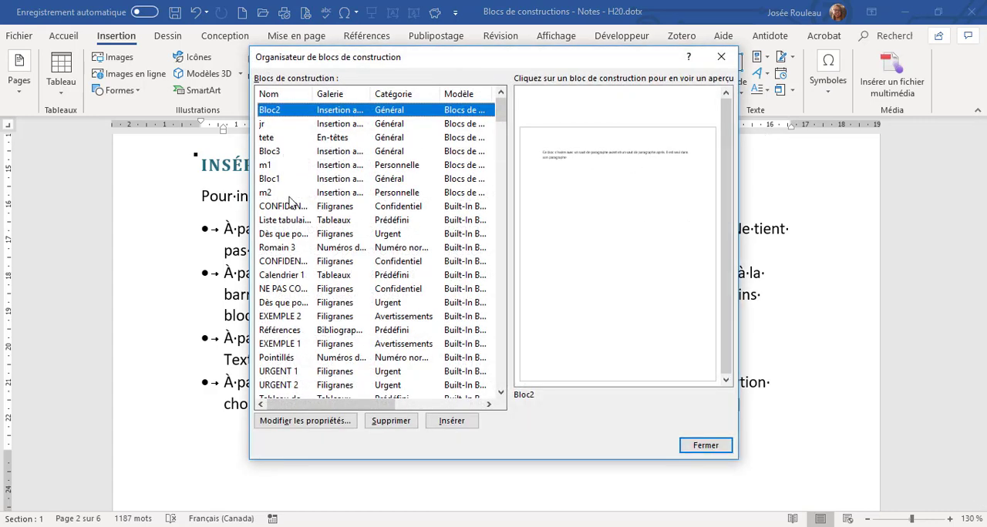
scroll(290, 202, "down", 8)
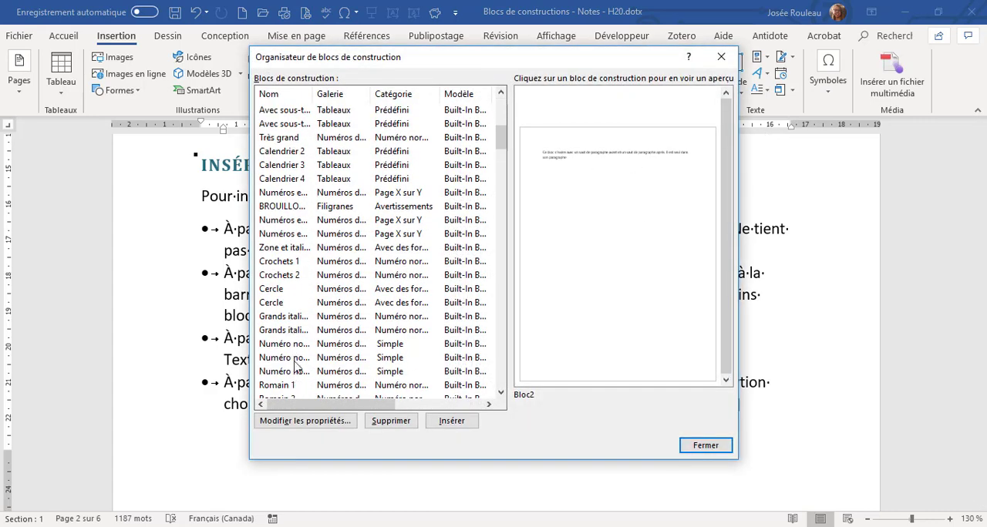
scroll(297, 340, "down", 4)
scroll(313, 316, "up", 7)
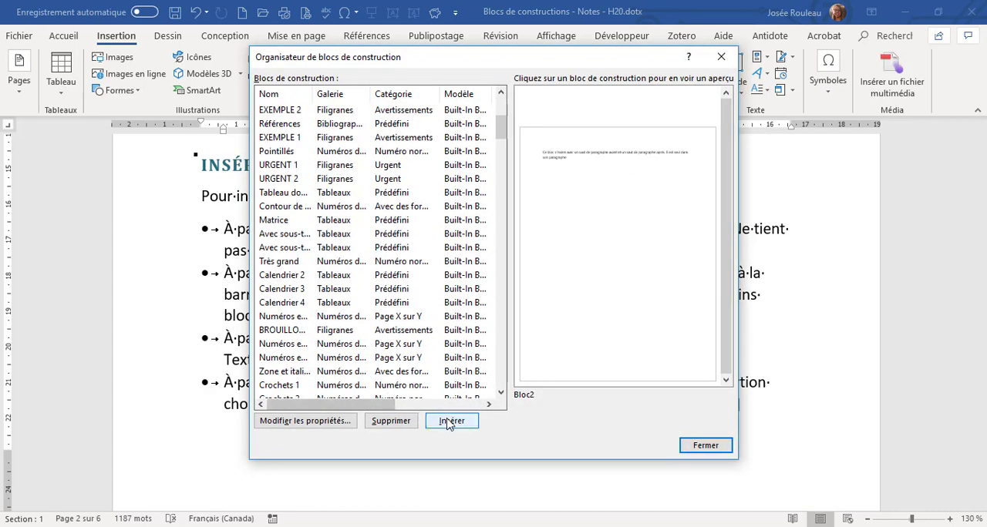
left_click(708, 450)
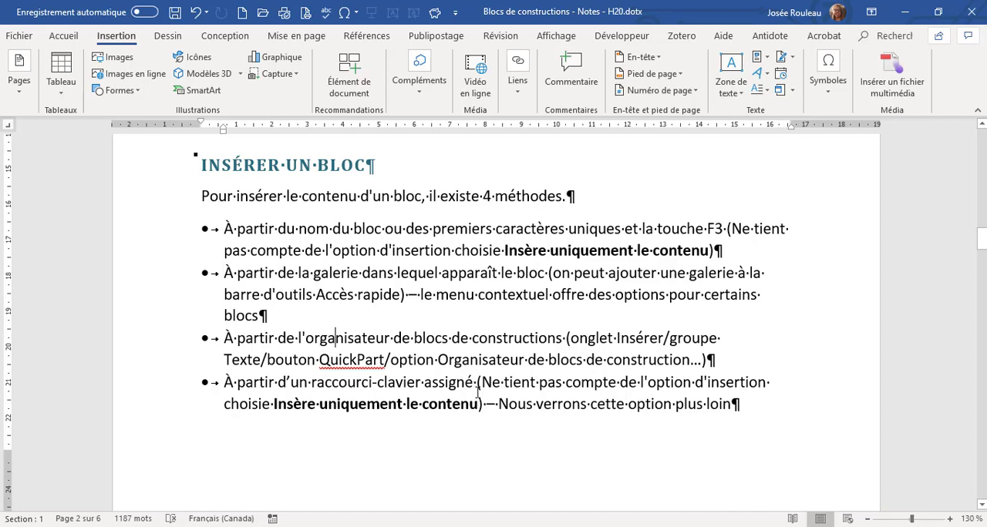
Highlight the phrase "Insère uniquement le contenu" in the bullet about assigned keyboard shortcuts, and clear the selection.
left_click_drag(479, 404, 273, 406)
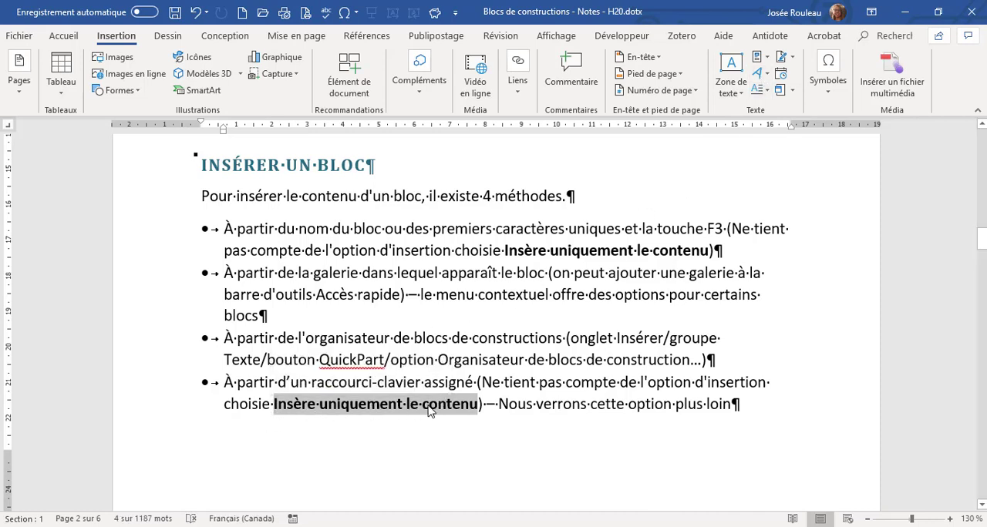
left_click(523, 384)
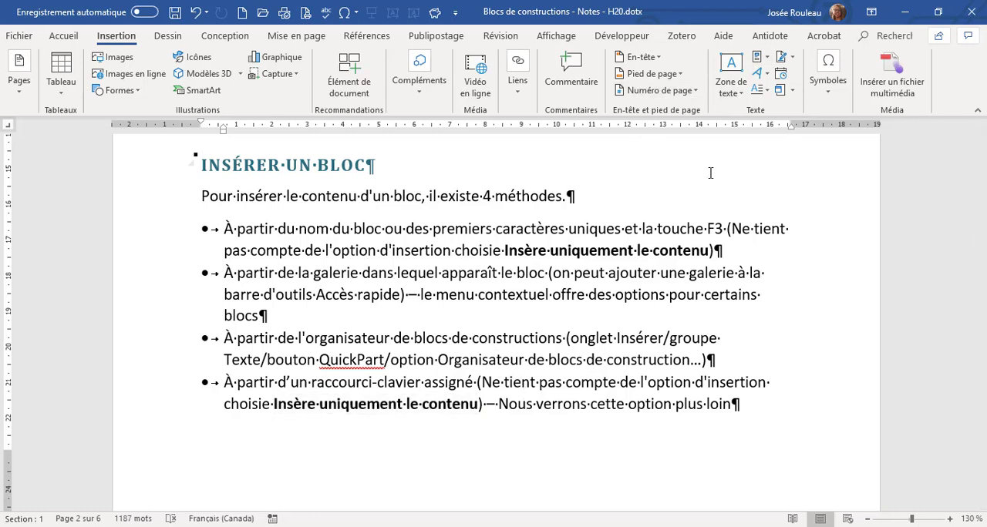
Expand block names m1 and m2, separated by a space, in the empty paragraph below the "Validons le bloc m1 et m2" instruction.
scroll(357, 283, "down", 5)
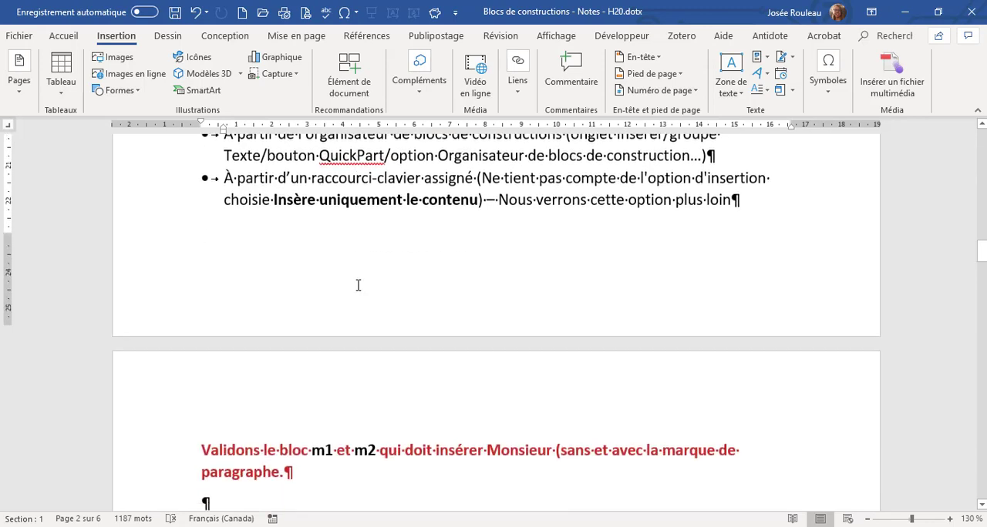
scroll(356, 284, "down", 2)
left_click(218, 273)
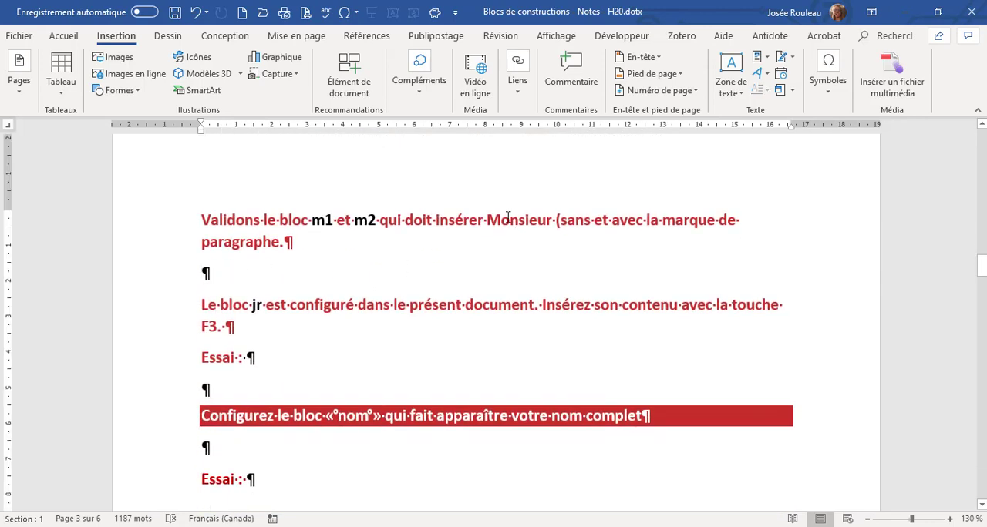
type("m")
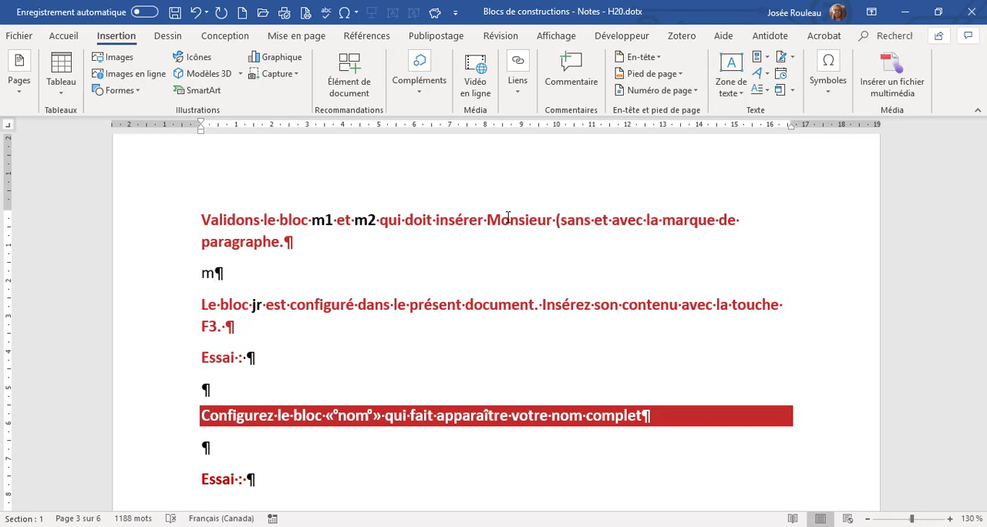
key("BackSpace")
type("M1")
key("F3")
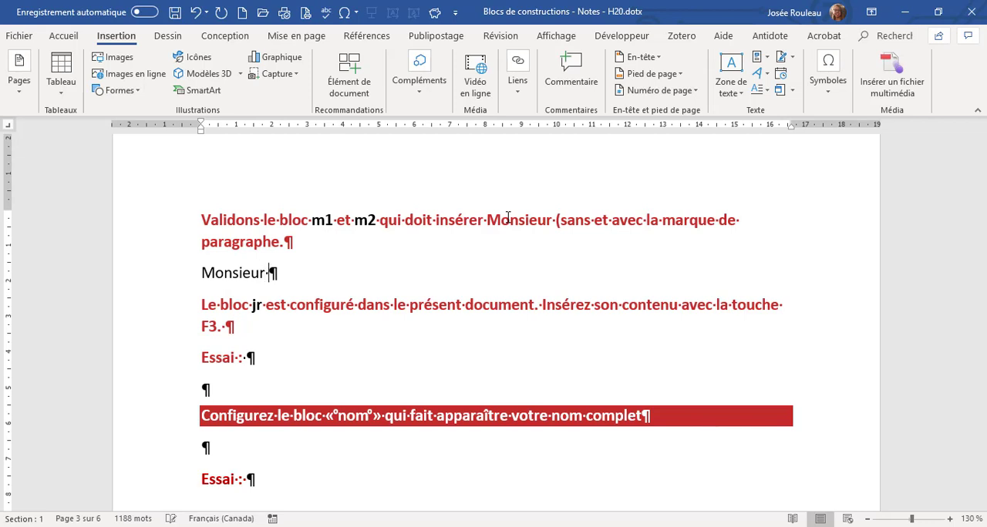
type("m2")
key("F3")
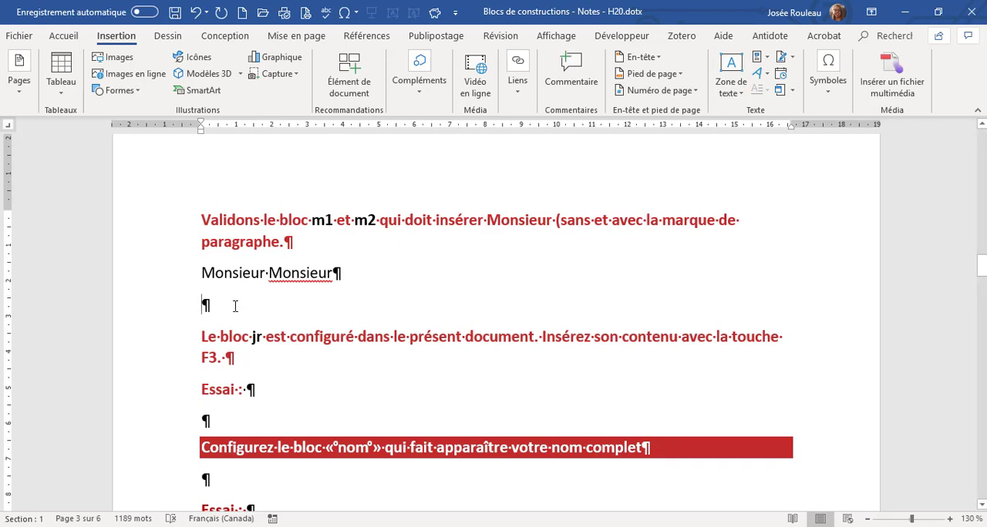
Open the Insertion automatique gallery of building blocks.
left_click(768, 61)
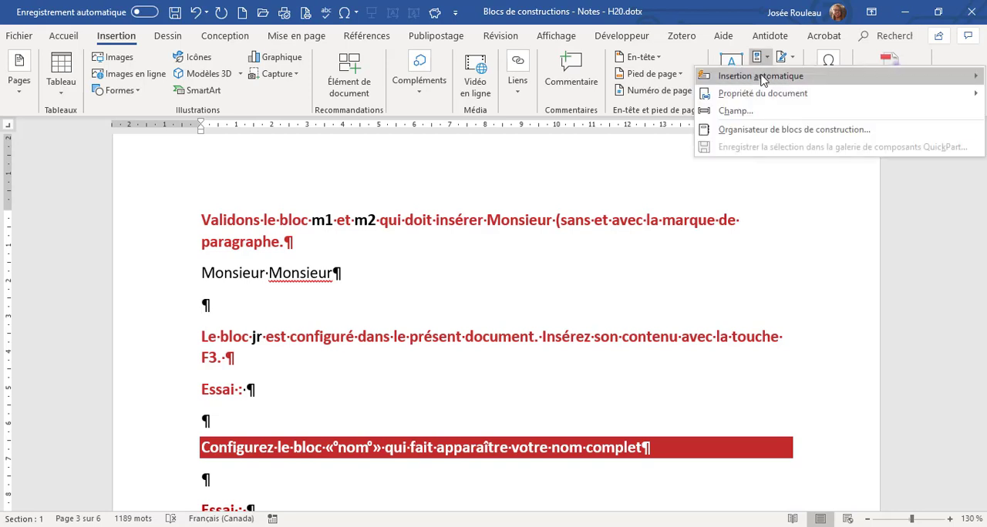
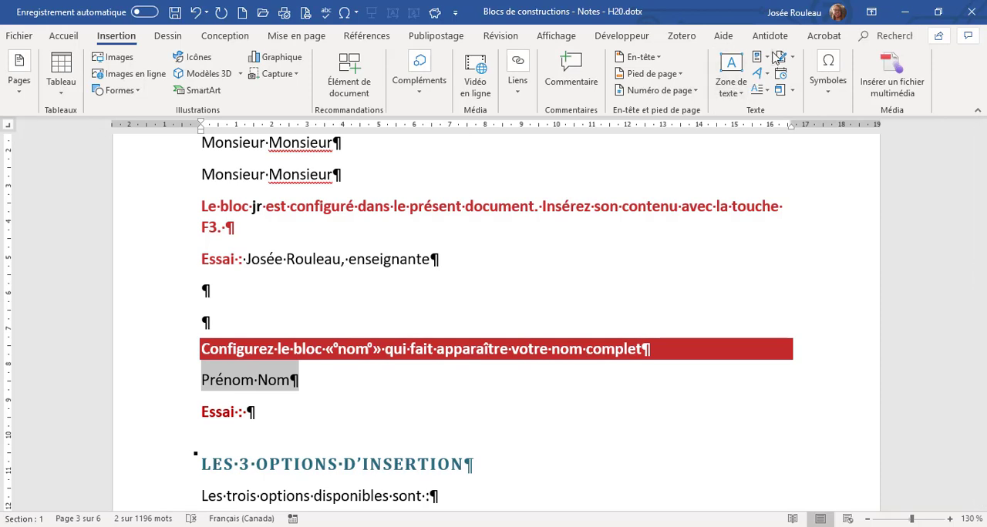
Save the selected "Prénom Nom" paragraph as an Insertion automatique building block in category Personnelle, with the description "Ajoute mon nom complet".
left_click(768, 58)
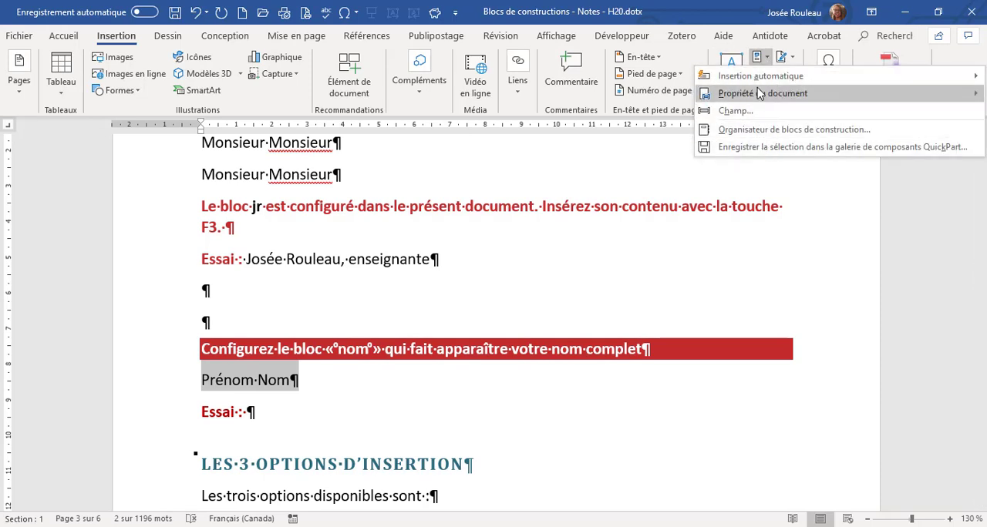
mouse_move(758, 76)
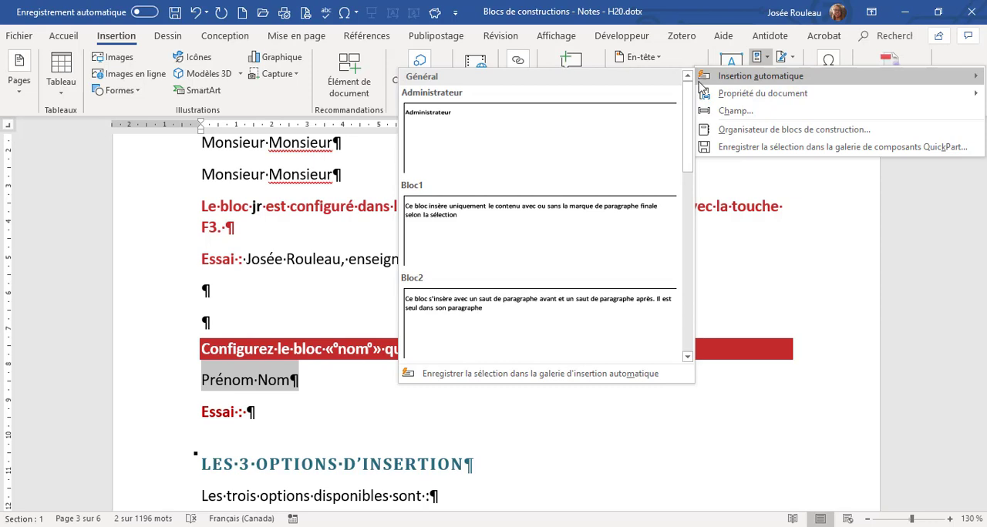
left_click(562, 377)
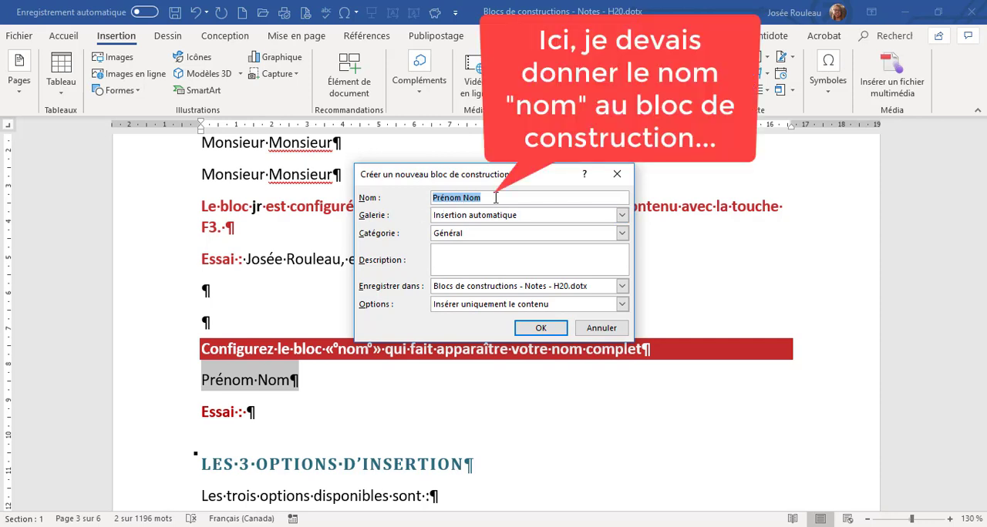
left_click(483, 256)
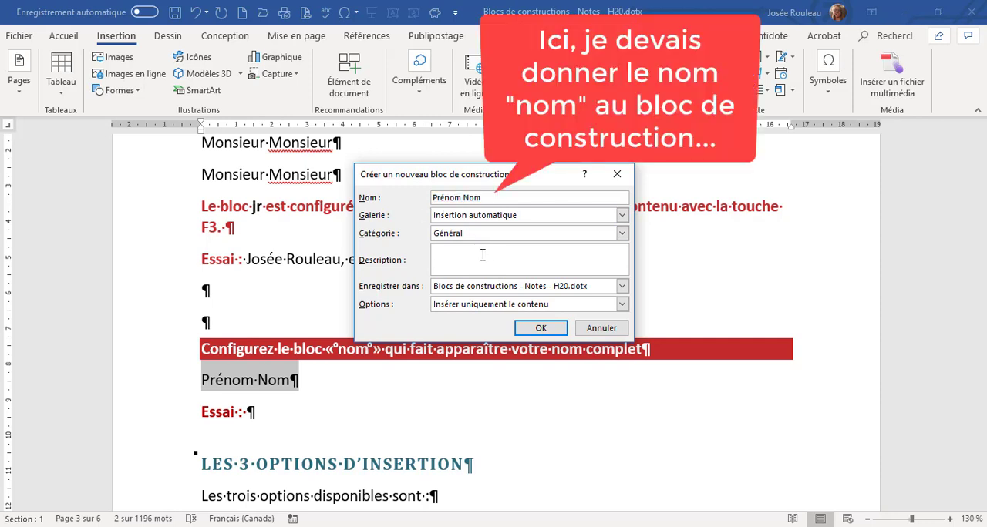
type("Ajoute mon nom complet")
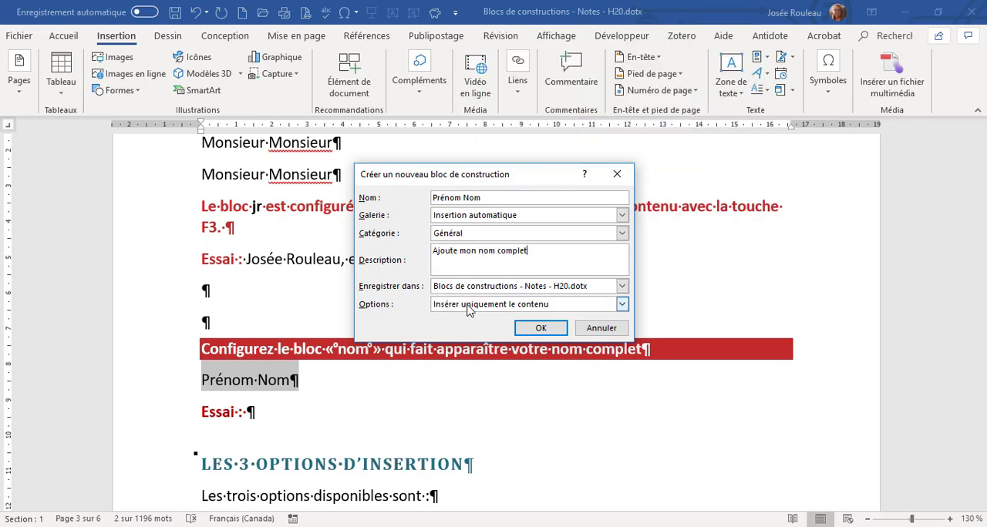
left_click(478, 234)
left_click(475, 251)
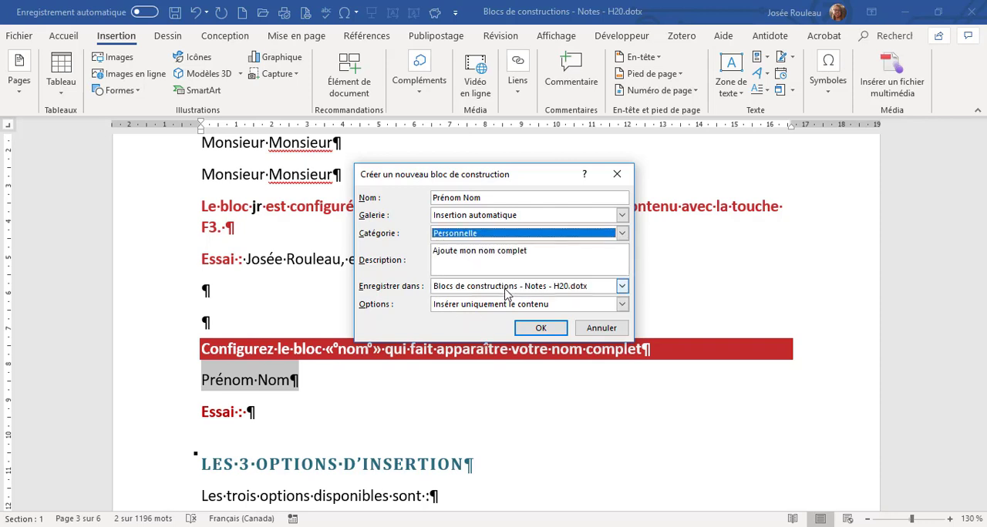
left_click(542, 329)
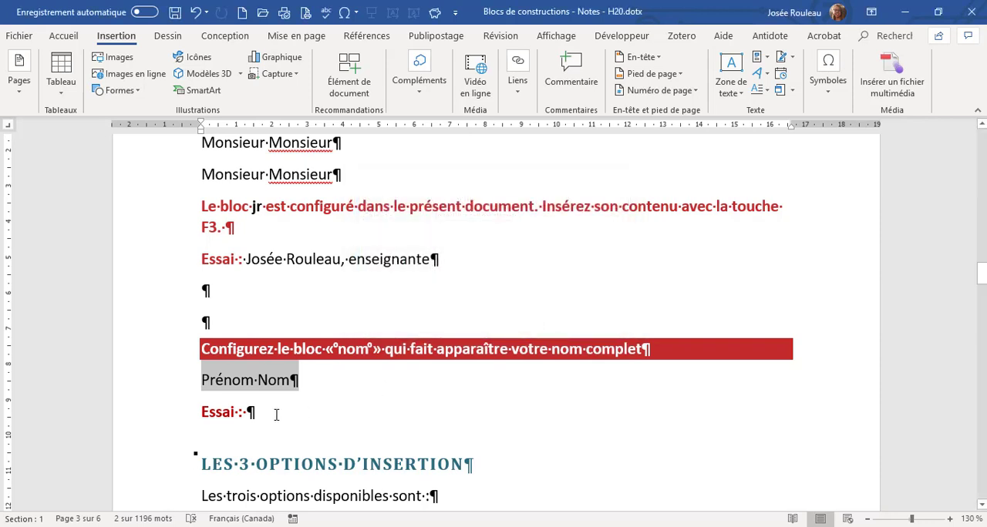
Insert the Prénom Nom block from the Insertion automatique gallery after the last "Essai :", and expand it again from "Pré" in the paragraph below.
left_click(276, 415)
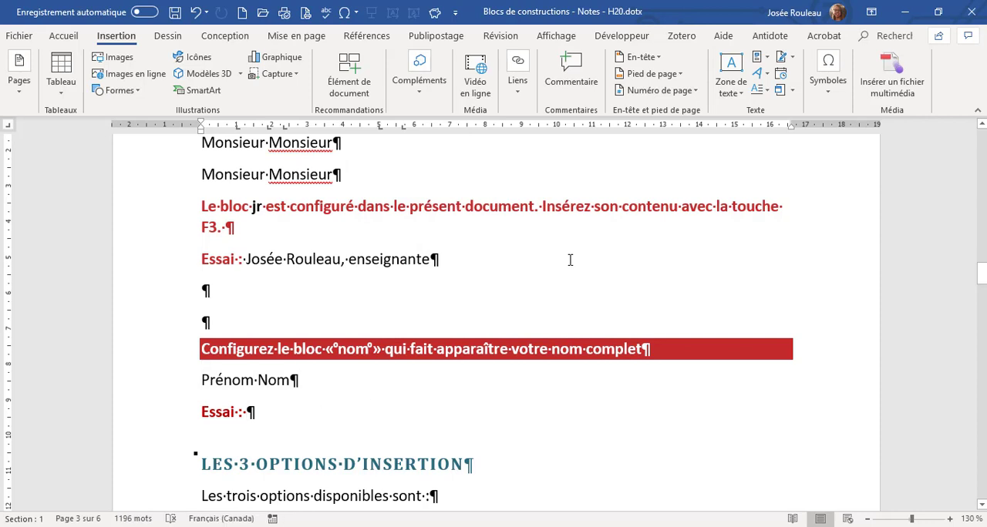
left_click(758, 57)
mouse_move(745, 77)
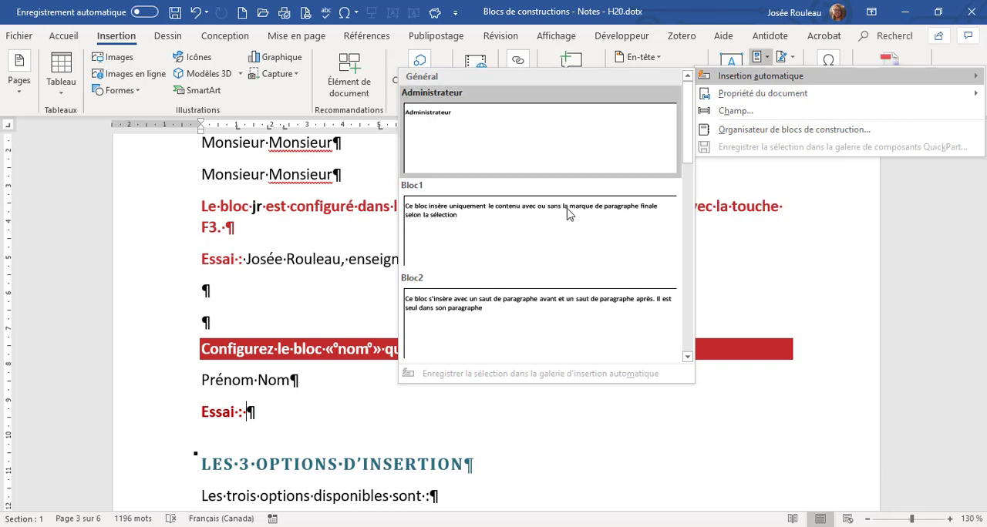
scroll(551, 319, "down", 5)
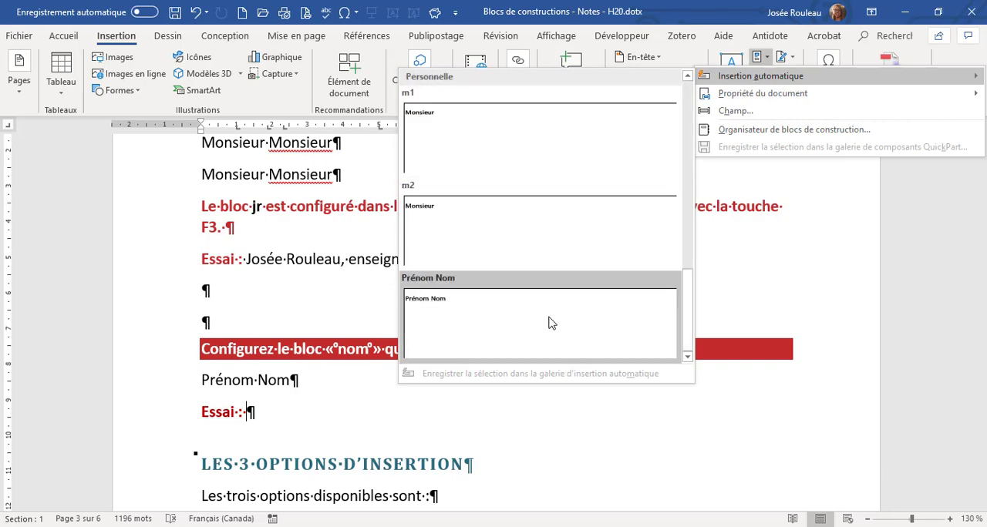
left_click(451, 322)
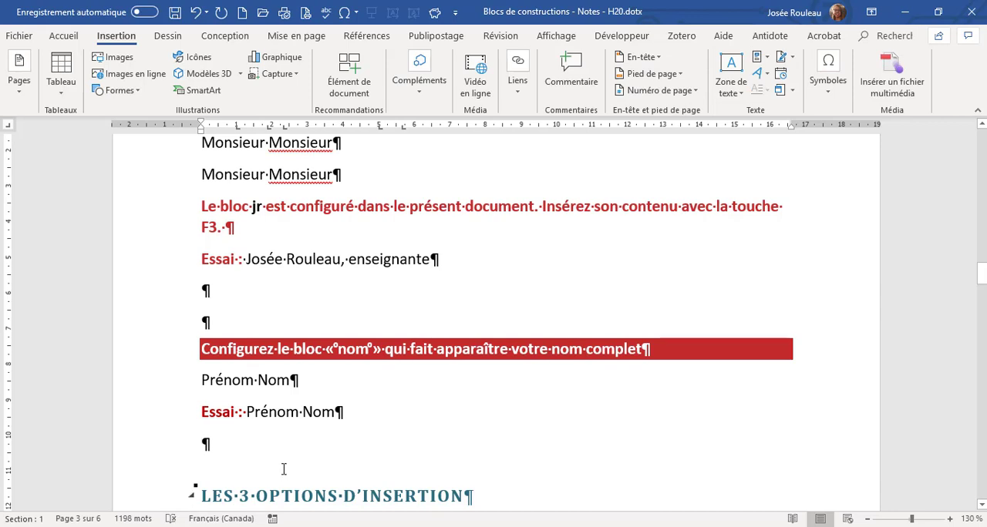
type("Pré")
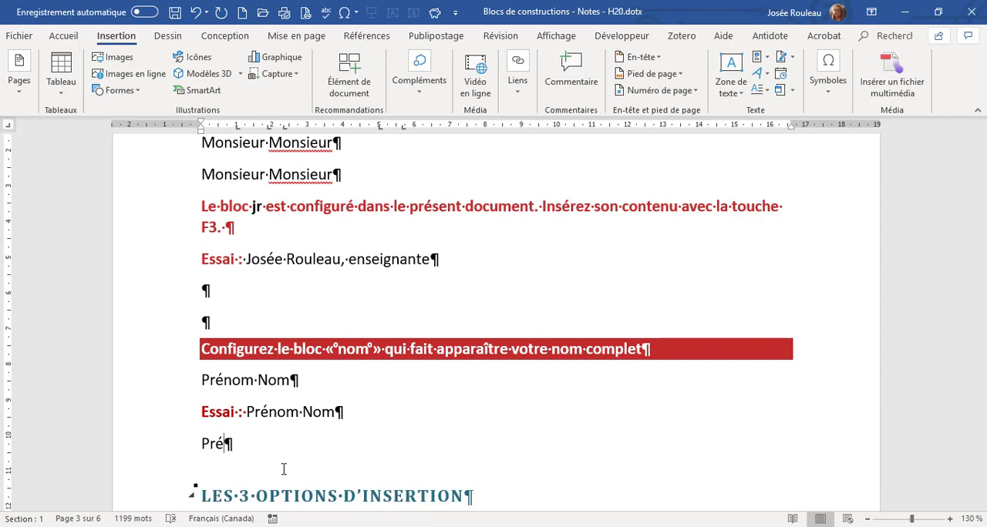
key("F3")
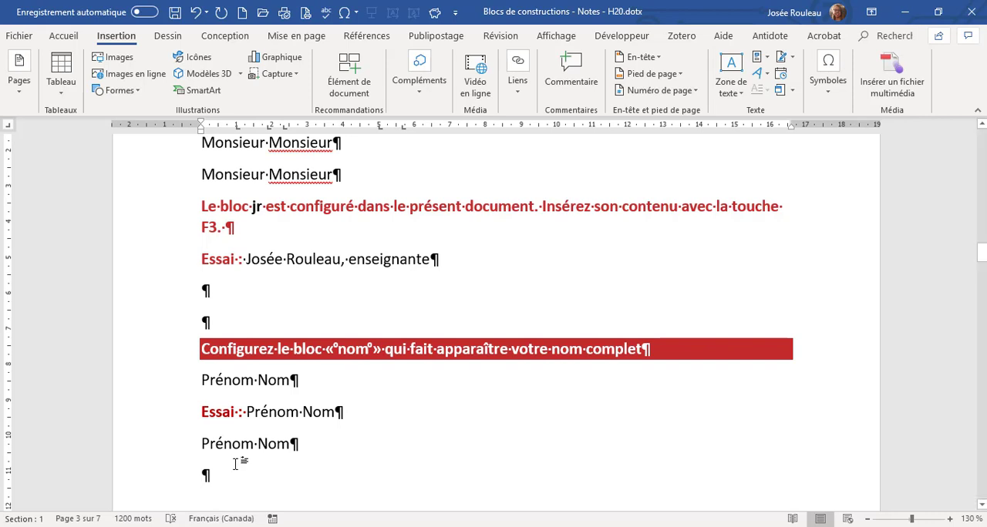
Try to expand "M" and "papier" as block names in the empty paragraph above the "Les 3 options d'insertion" heading, and delete that paragraph.
scroll(255, 428, "down", 3)
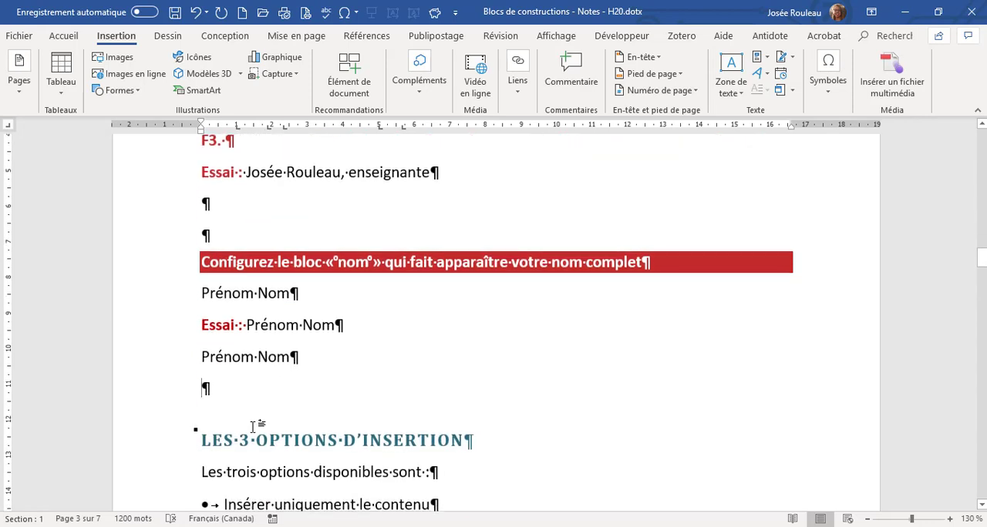
left_click(246, 387)
type("M")
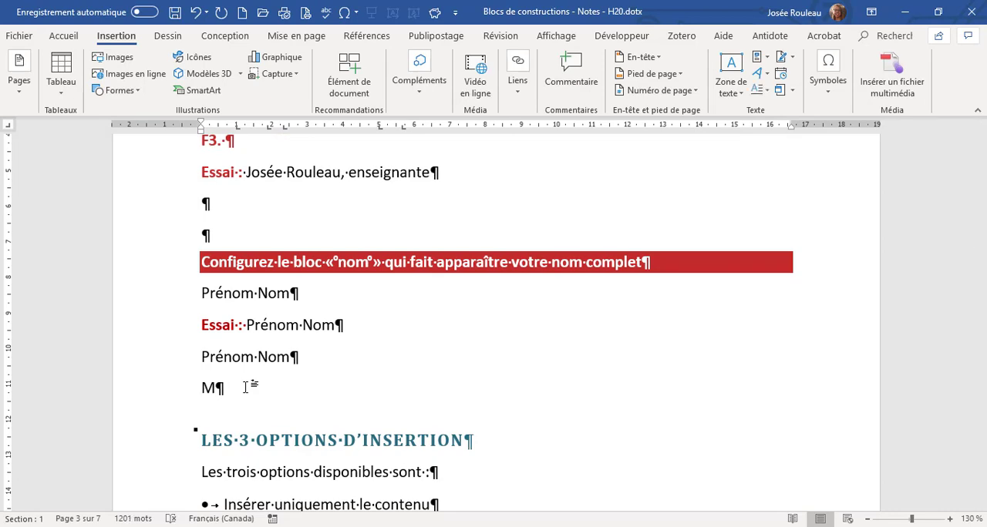
key("F3")
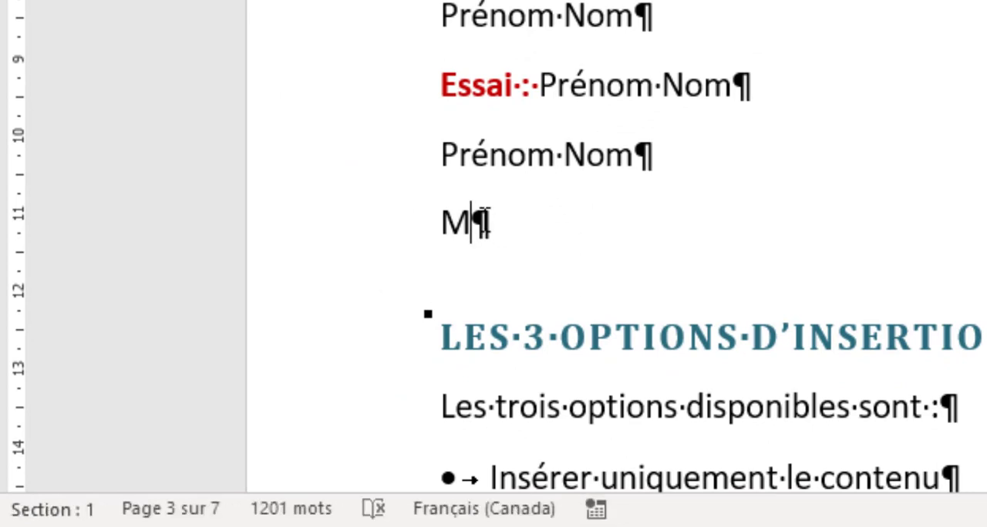
key("BackSpace")
type("pap")
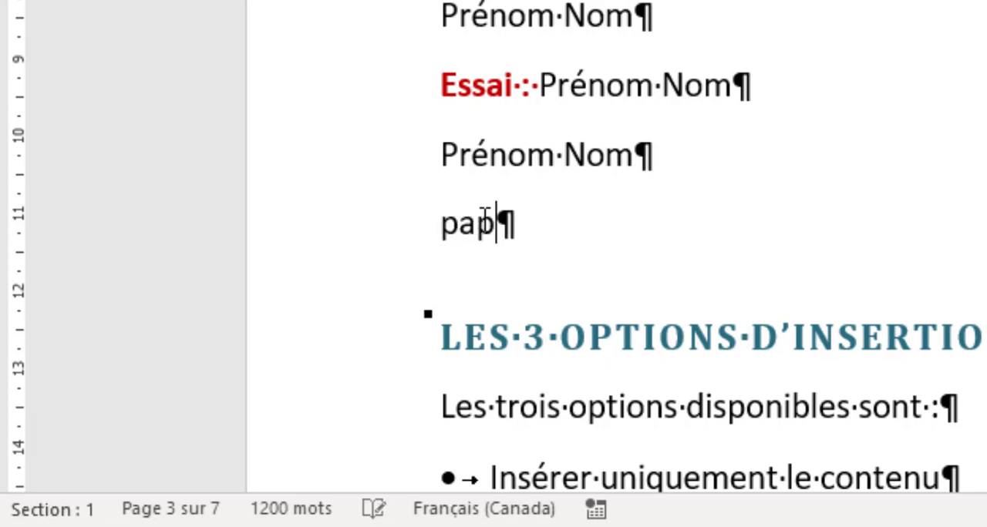
type("ier")
key("F3")
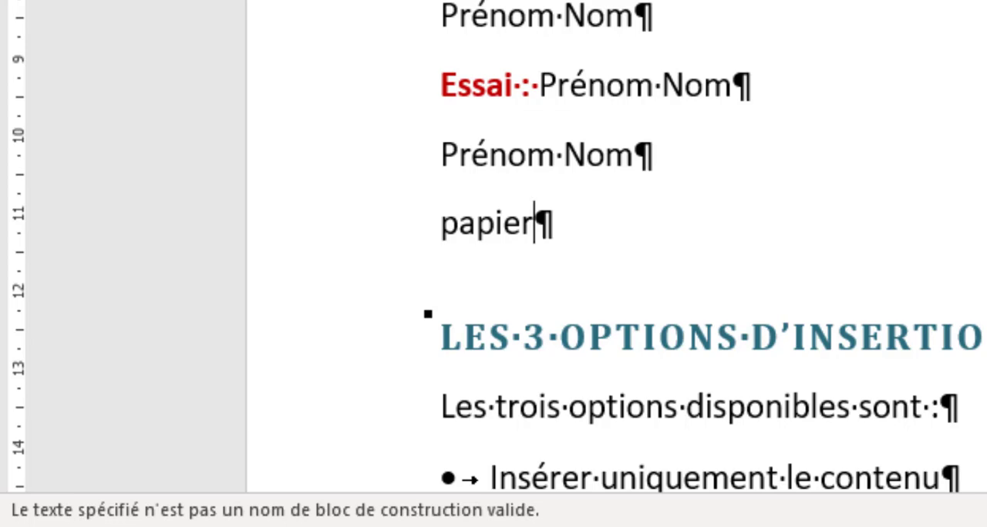
left_click(374, 238)
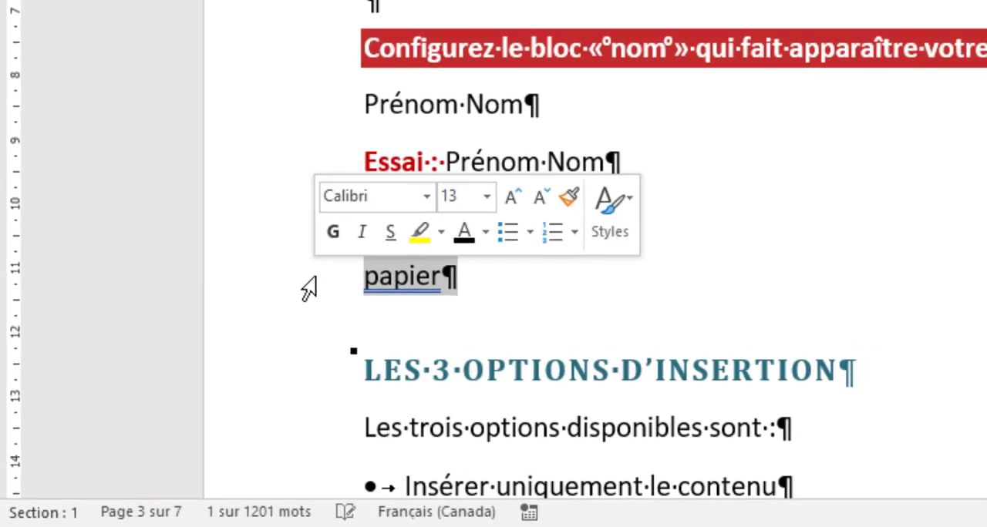
key("Delete")
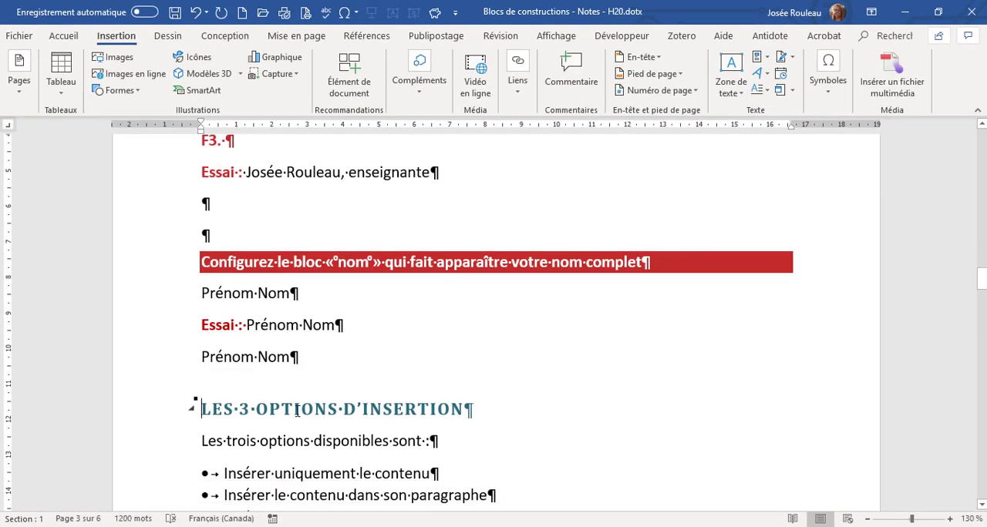
Highlight the key words of the three insertion options in turn, the F3 mention below them, and "uniquement le contenu" again.
scroll(322, 373, "down", 3)
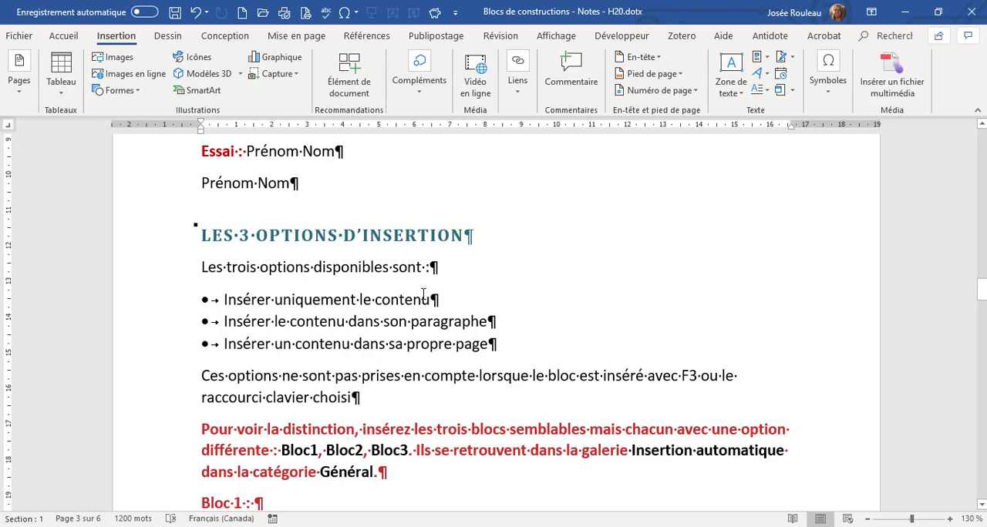
left_click_drag(434, 300, 275, 299)
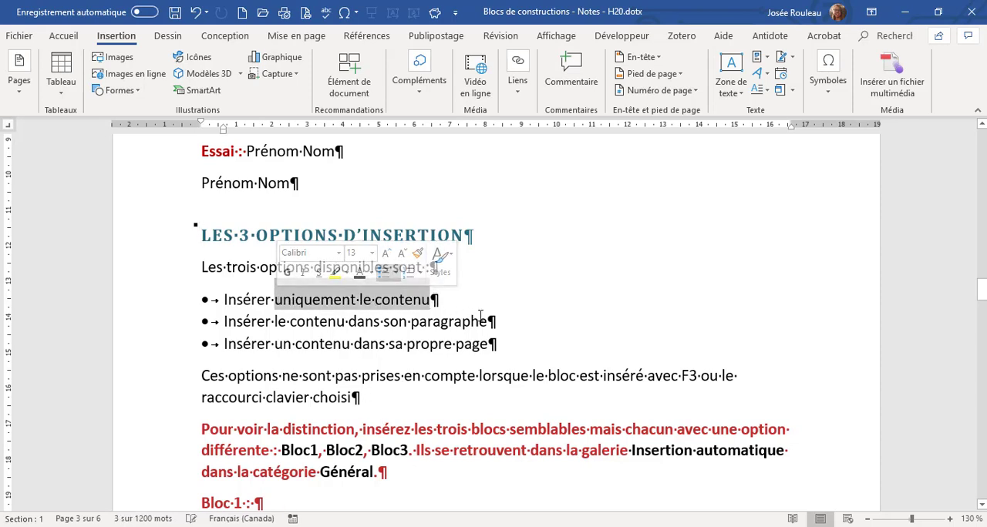
left_click_drag(486, 322, 292, 322)
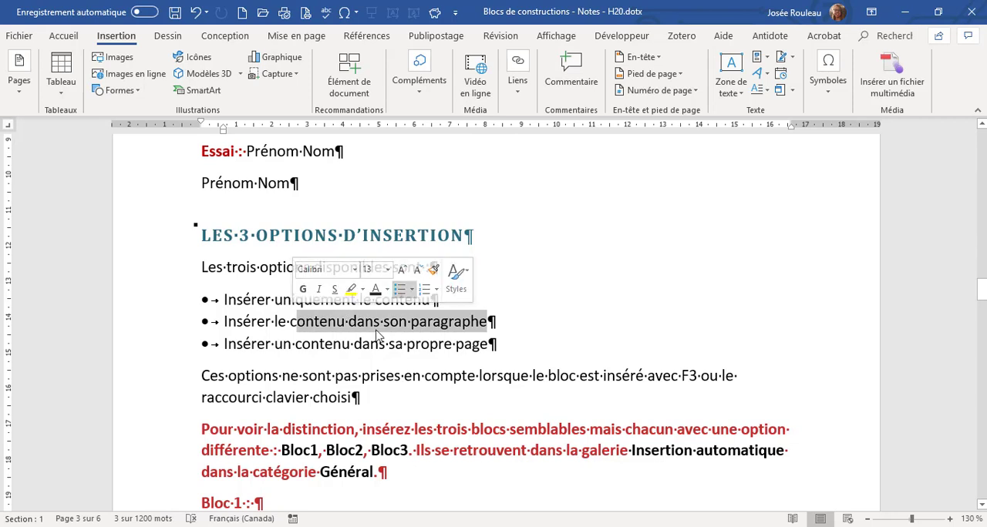
left_click_drag(500, 345, 294, 344)
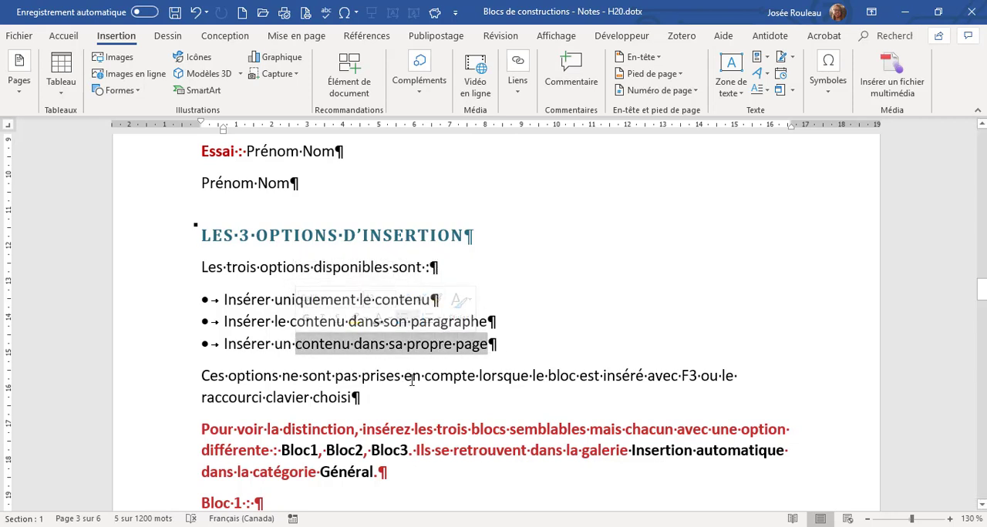
left_click_drag(696, 375, 682, 374)
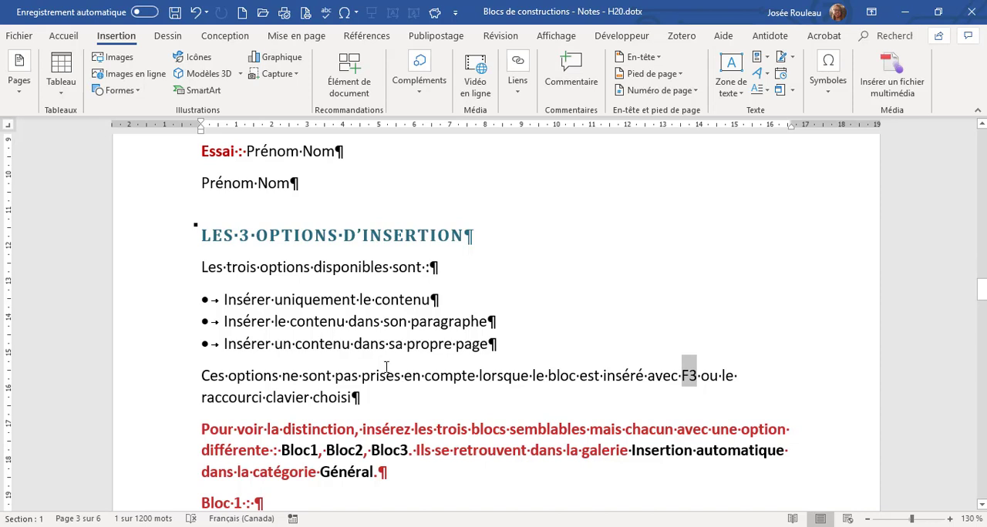
left_click_drag(432, 300, 269, 299)
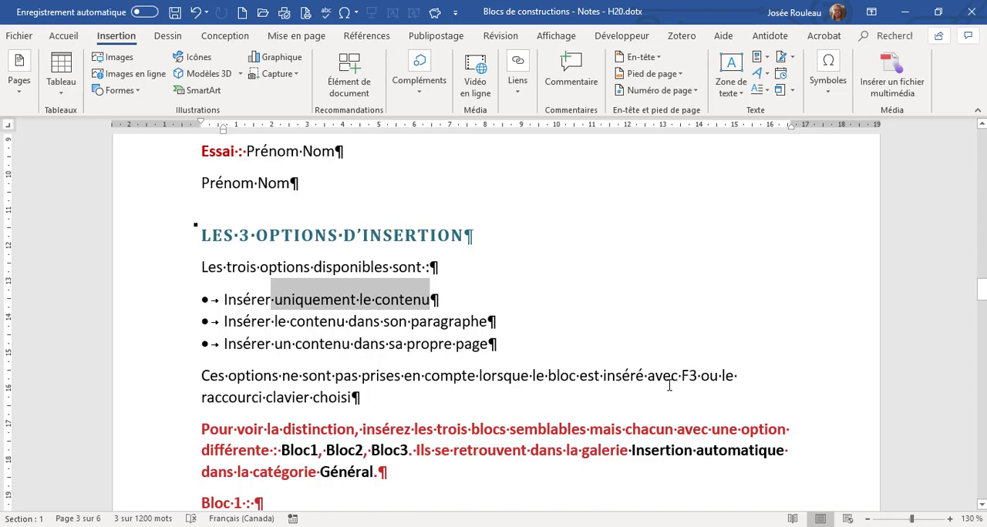
Insert the Bloc1 building block from the Général category of the Insertion automatique gallery after "Bloc 1 :".
scroll(393, 398, "down", 3)
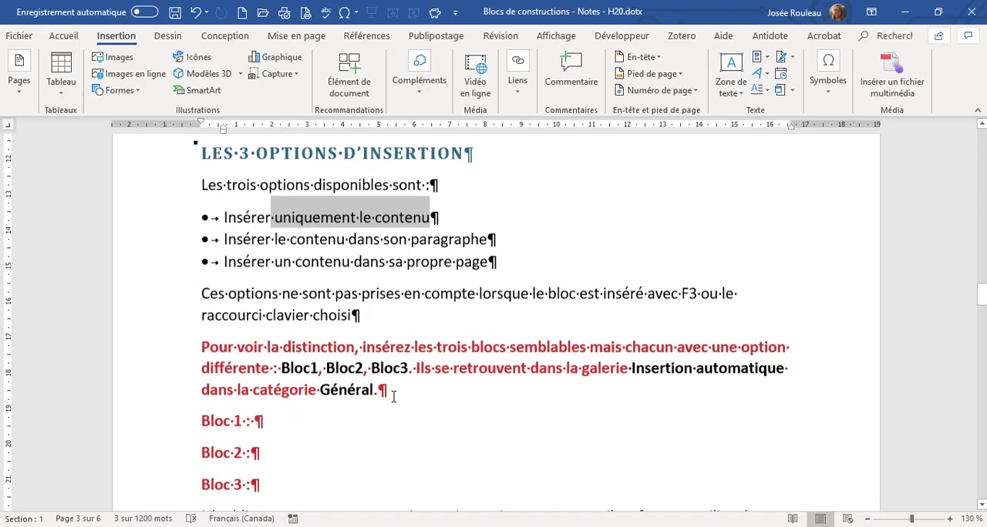
left_click(282, 418)
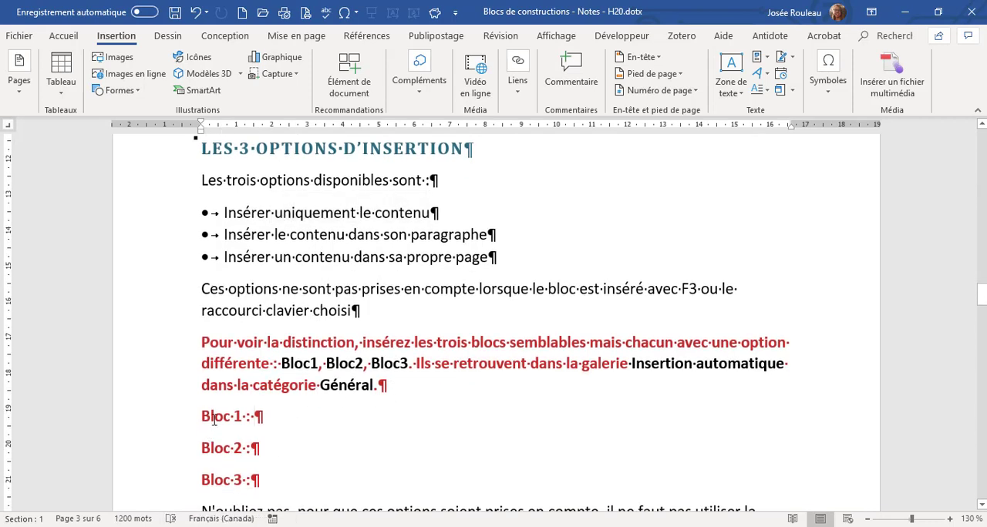
left_click(766, 58)
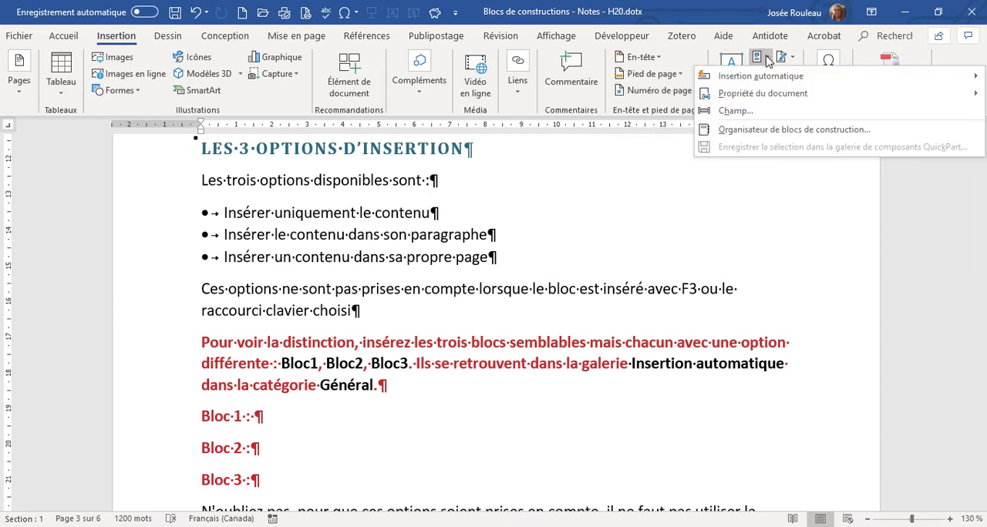
mouse_move(756, 76)
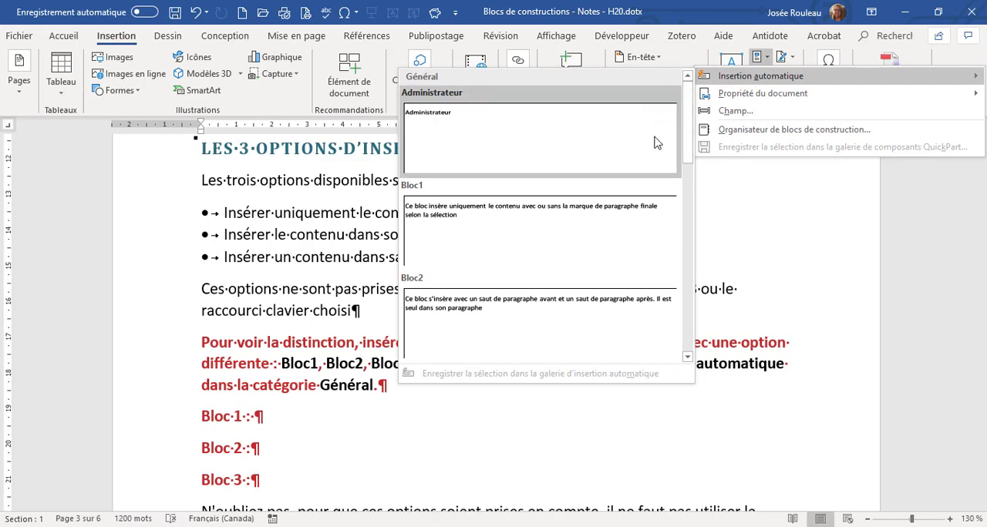
left_click(494, 222)
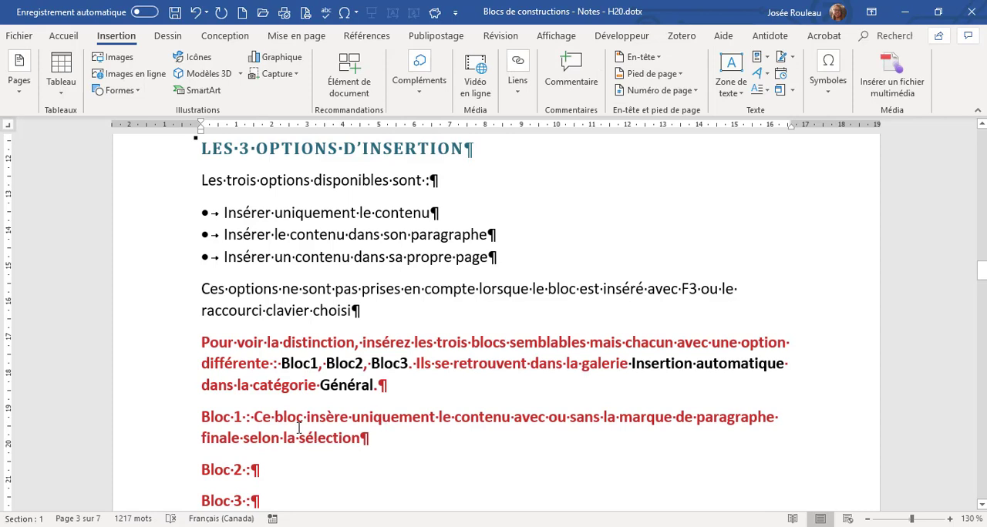
Insert the Bloc2 building block from the Général category of the Insertion automatique gallery after "Bloc 2 :", preceded by a space.
scroll(297, 426, "down", 2)
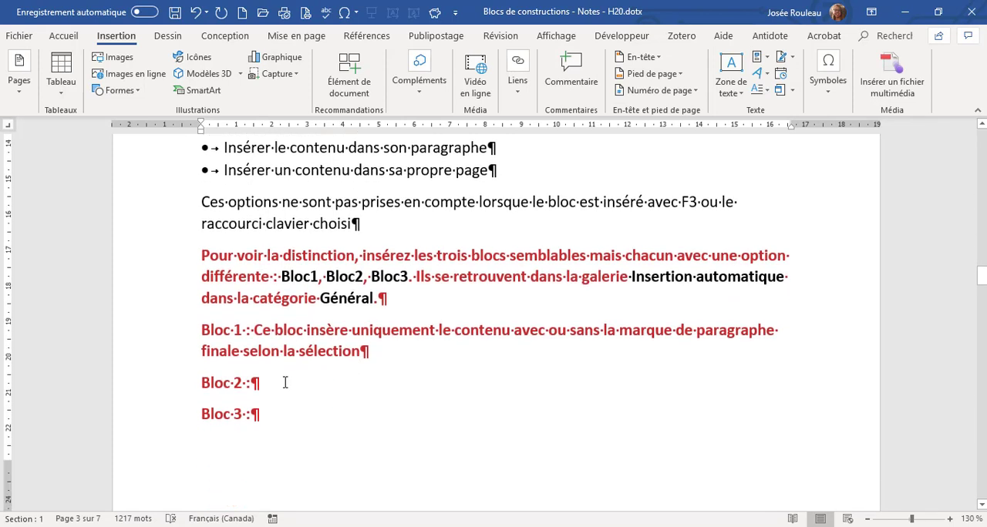
left_click(285, 381)
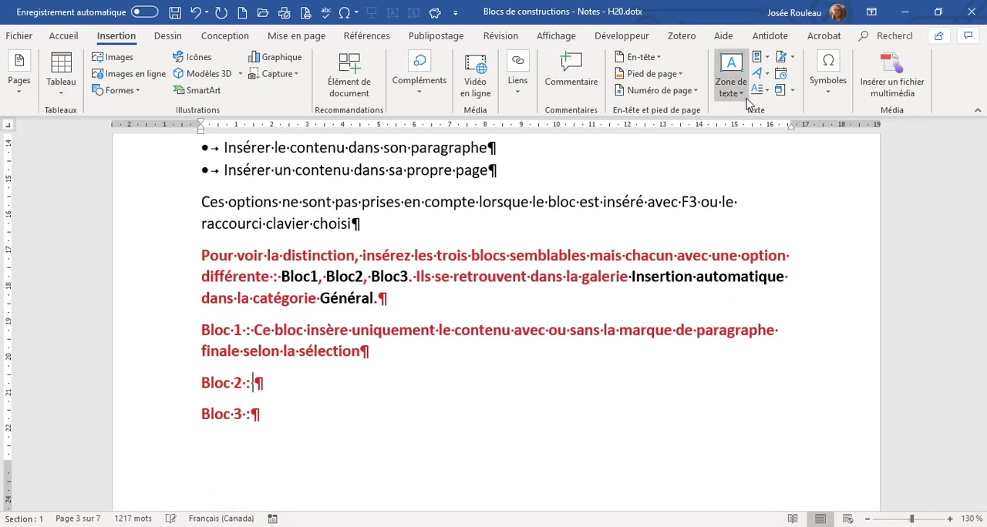
left_click(768, 60)
mouse_move(761, 76)
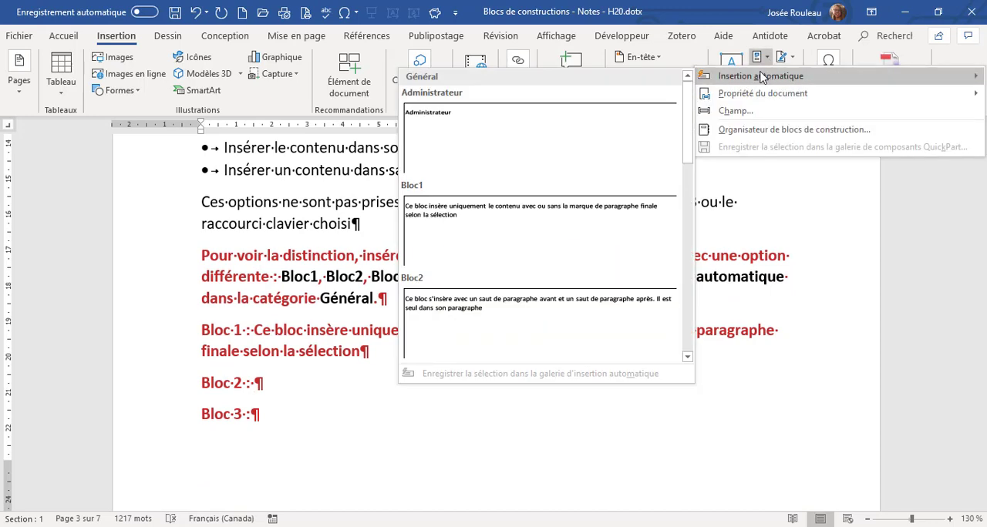
left_click(555, 328)
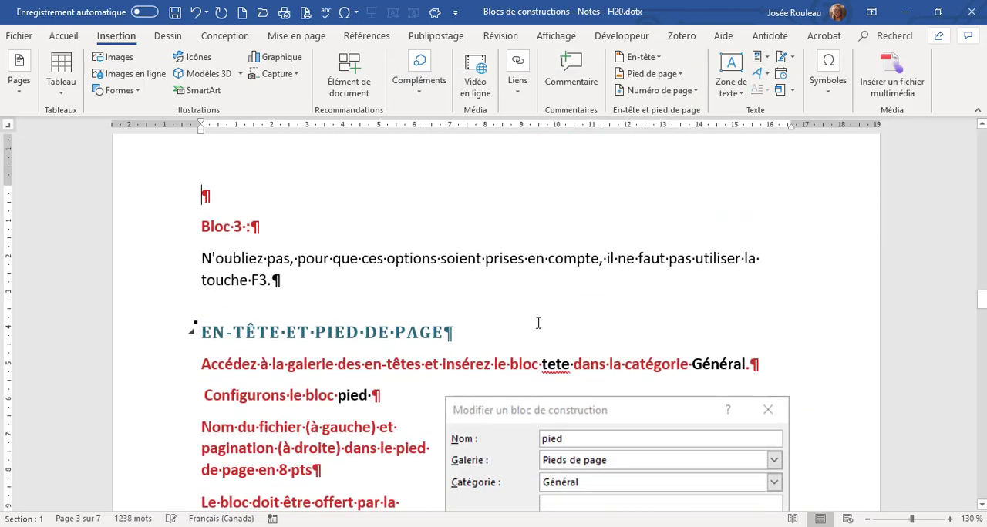
Insert the Bloc3 building block from the Général category of the Insertion automatique gallery after "Bloc 3 :", preceded by a space.
scroll(376, 327, "up", 6)
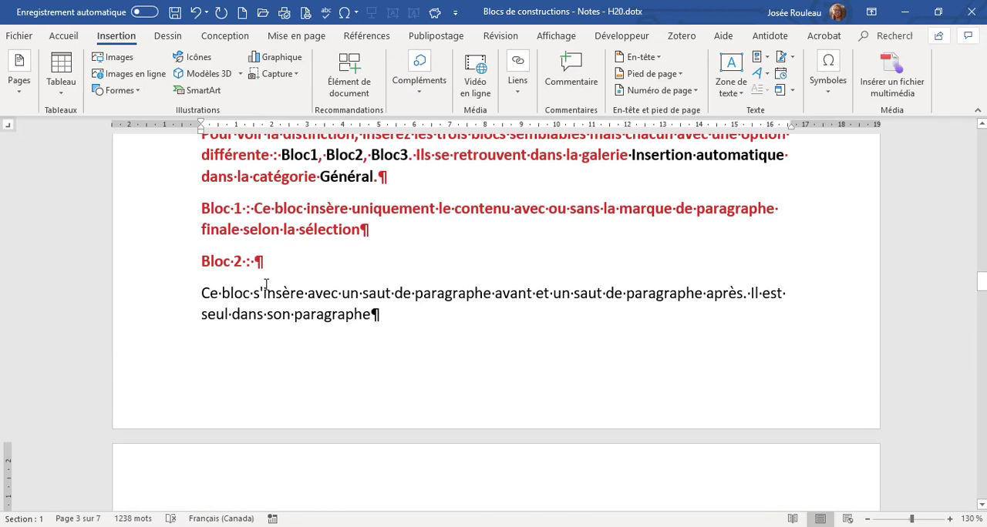
scroll(266, 285, "down", 1)
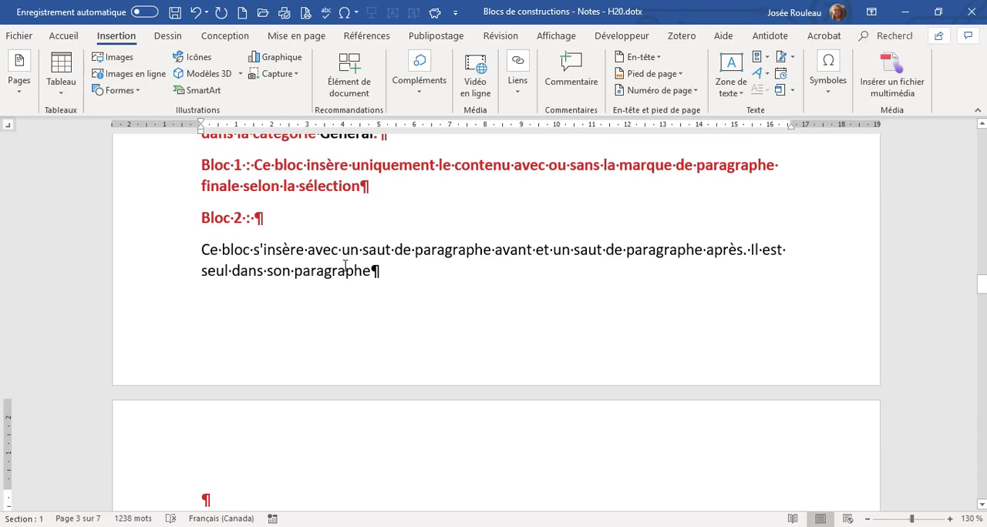
left_click(329, 261)
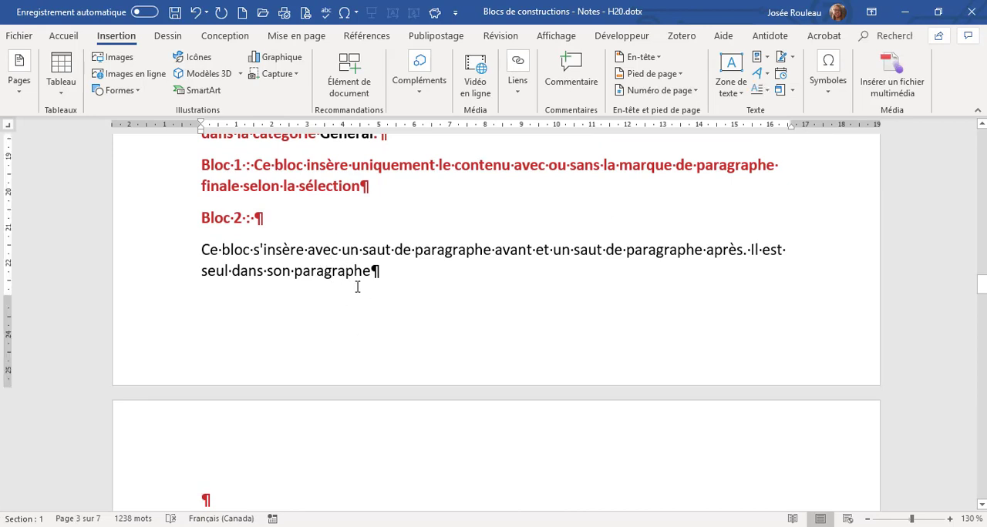
scroll(357, 287, "down", 4)
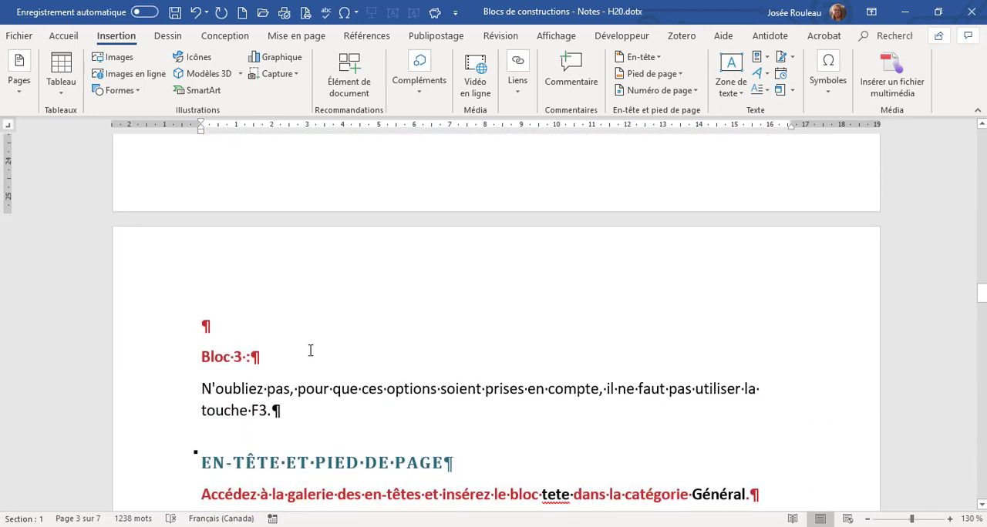
left_click(310, 351)
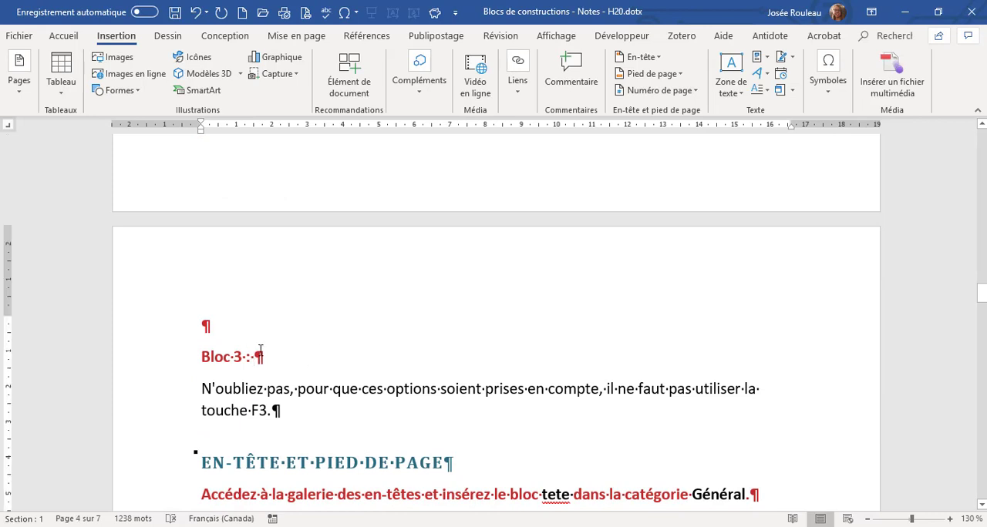
left_click(760, 57)
mouse_move(741, 75)
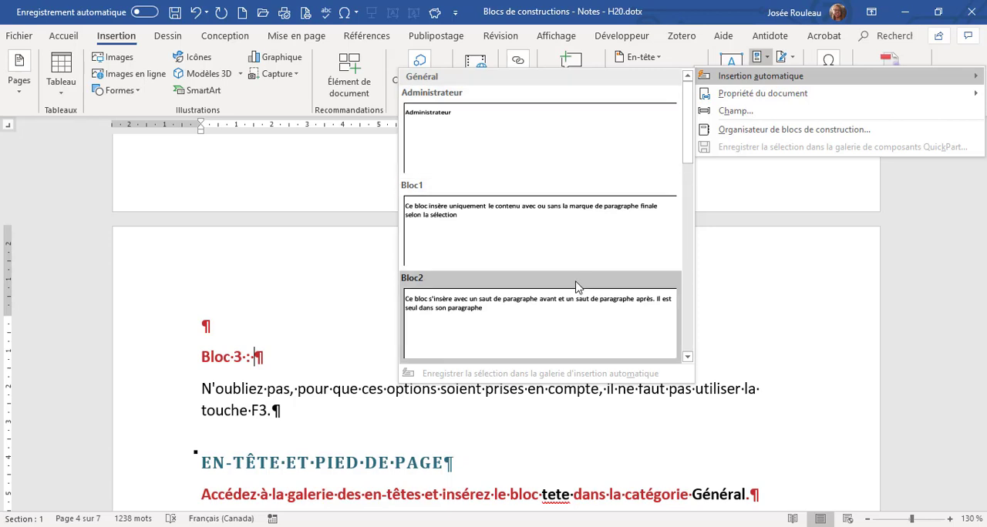
scroll(576, 282, "down", 3)
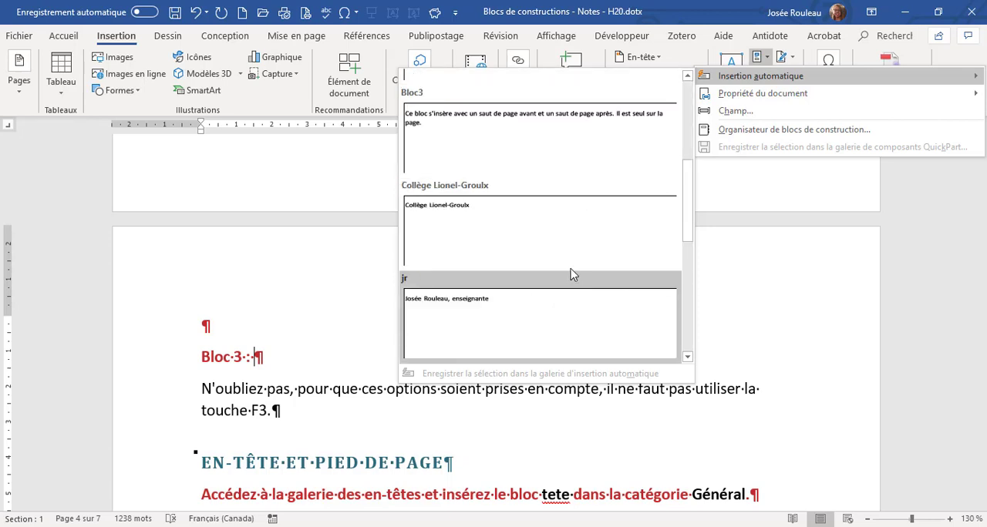
left_click(534, 139)
Review the page breaks around the inserted Bloc3 text, and highlight "contenu dans son paragraphe" and "contenu dans sa propre page" in the options list.
scroll(431, 243, "up", 4)
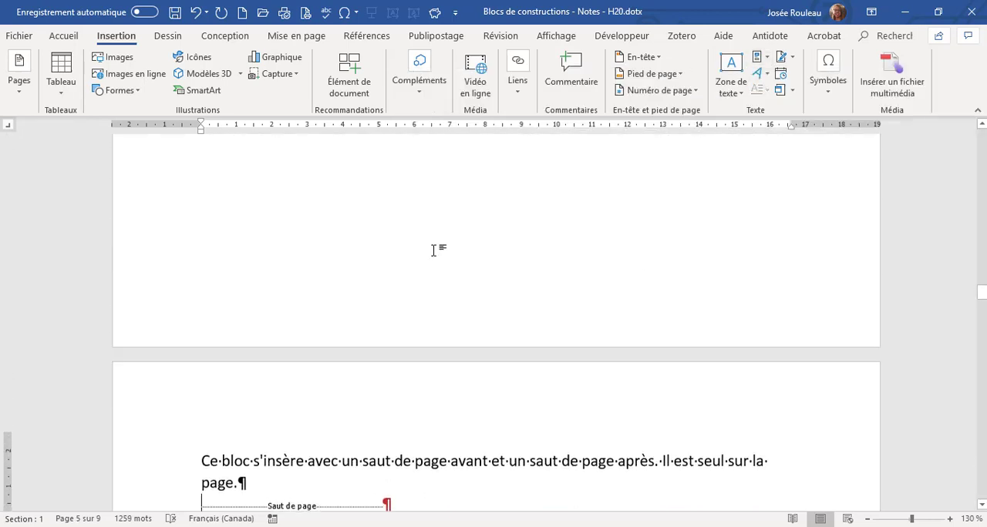
scroll(433, 251, "up", 3)
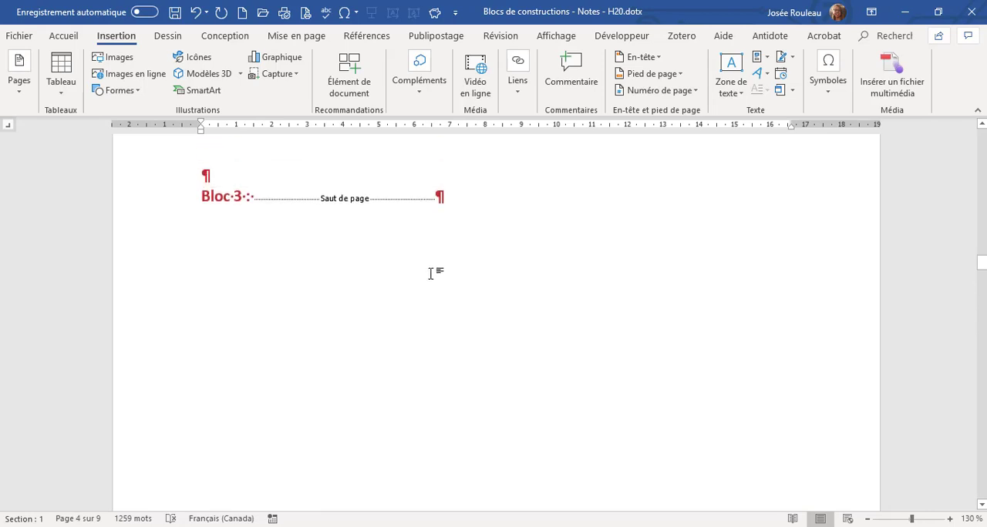
scroll(430, 274, "down", 5)
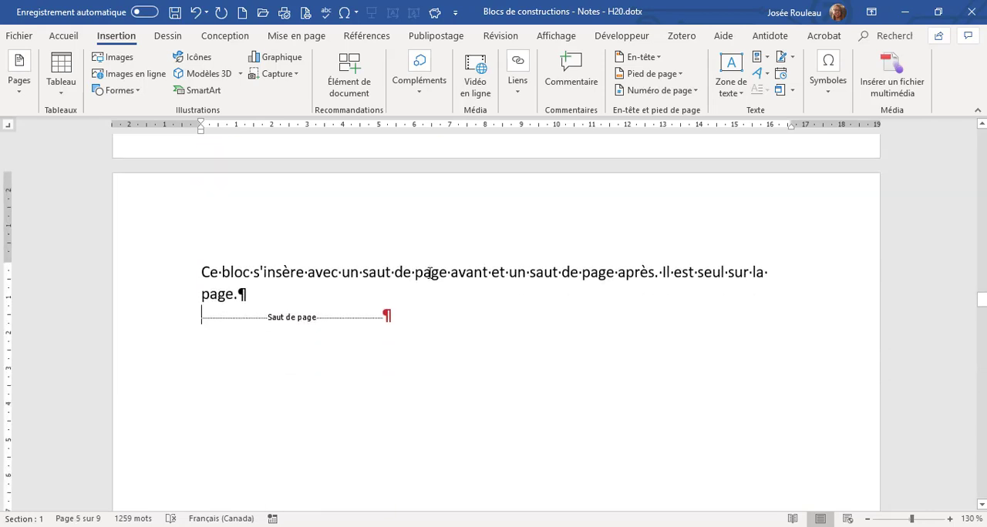
left_click(381, 295)
scroll(414, 316, "up", 10)
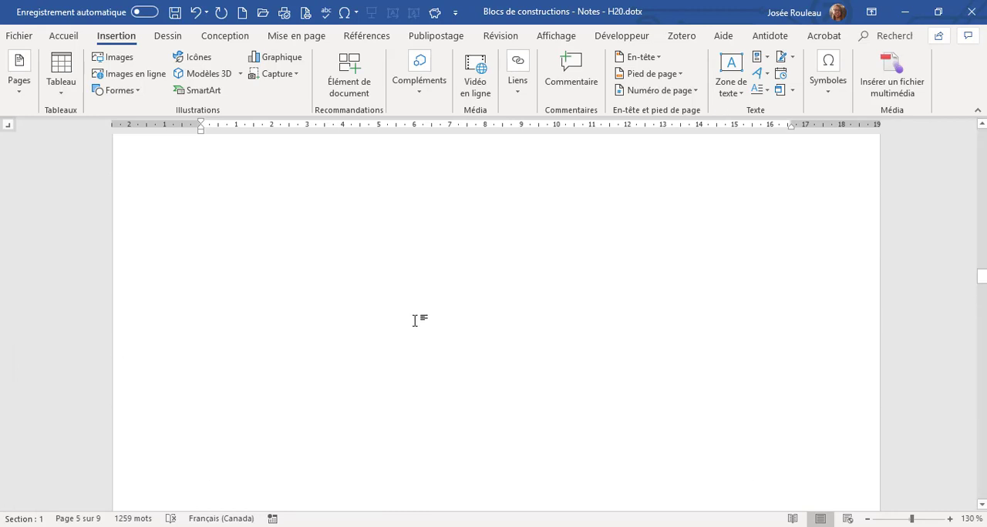
scroll(416, 317, "up", 1)
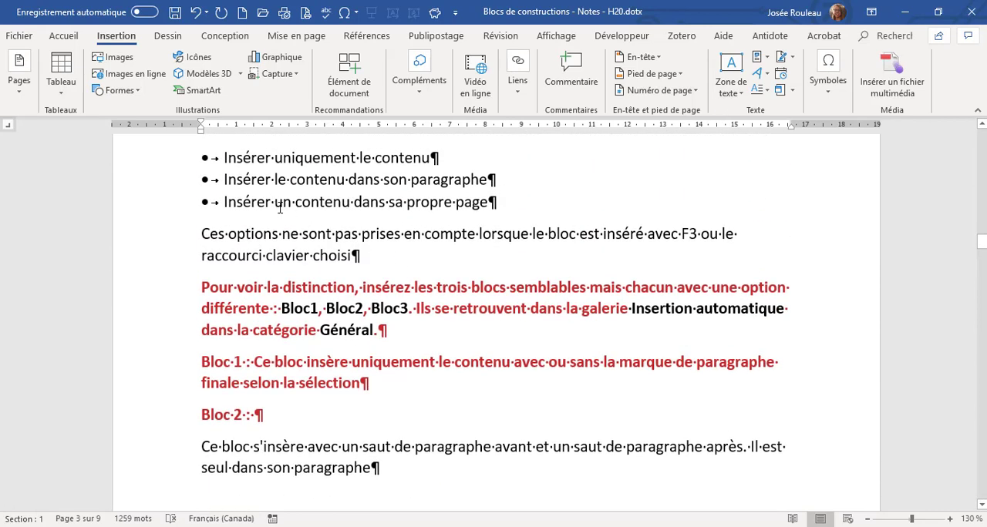
left_click_drag(274, 207, 290, 182)
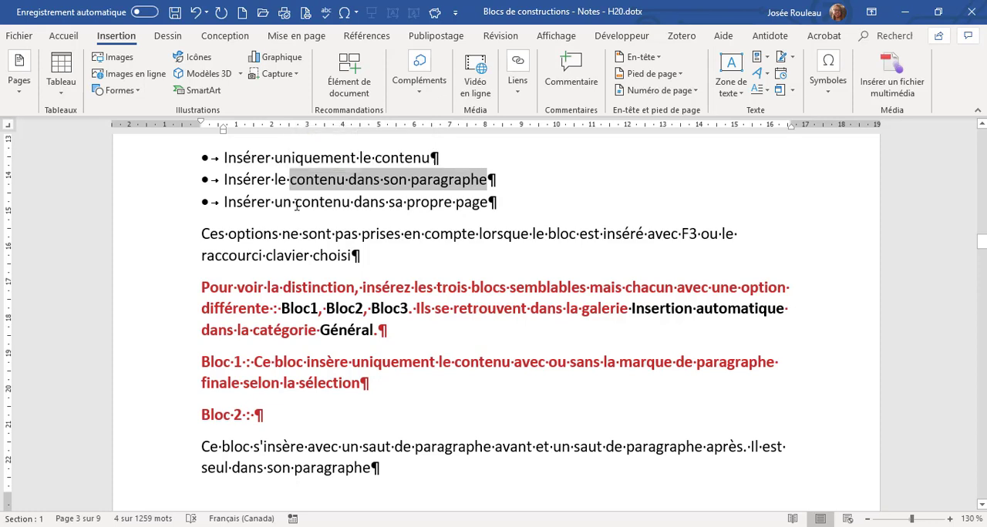
left_click_drag(295, 205, 487, 203)
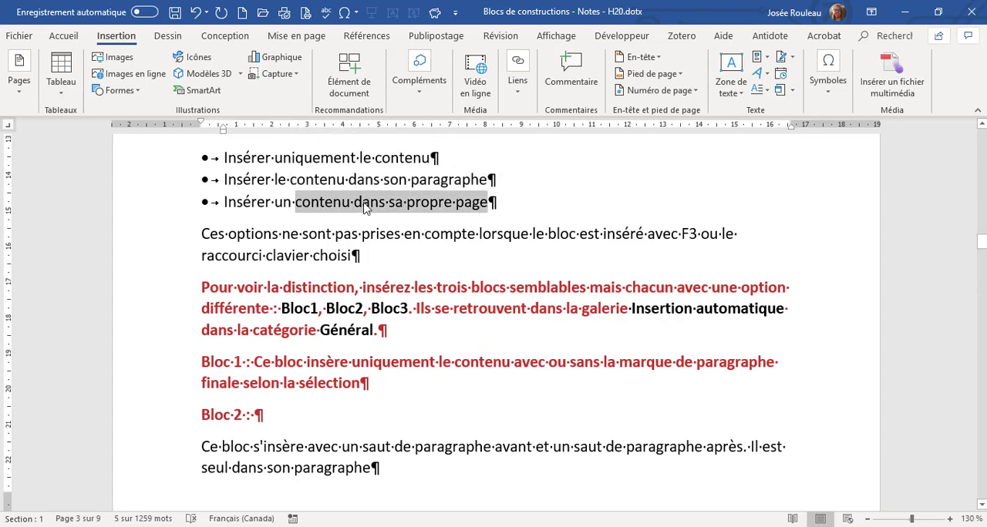
Insert the tete header from the Général category of the header gallery and return to the document body.
scroll(364, 213, "down", 10)
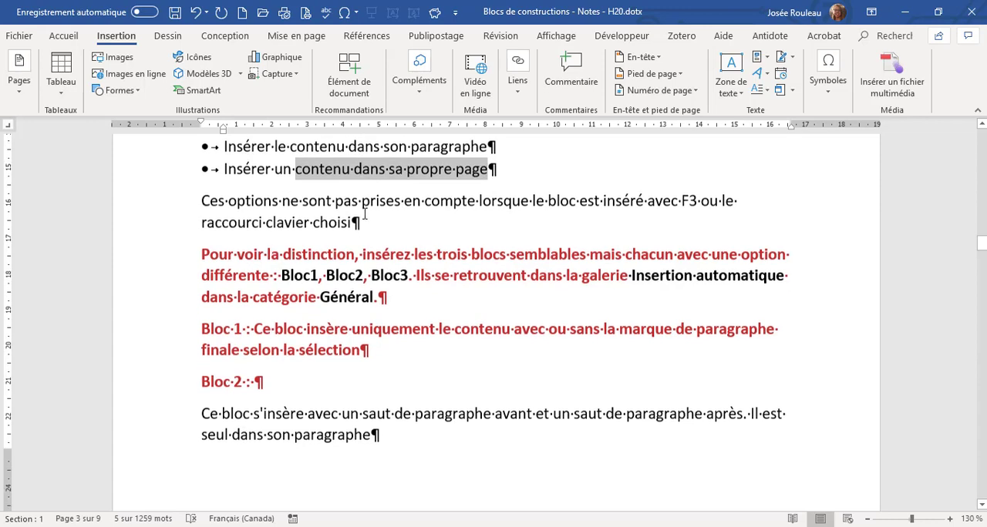
scroll(364, 216, "down", 15)
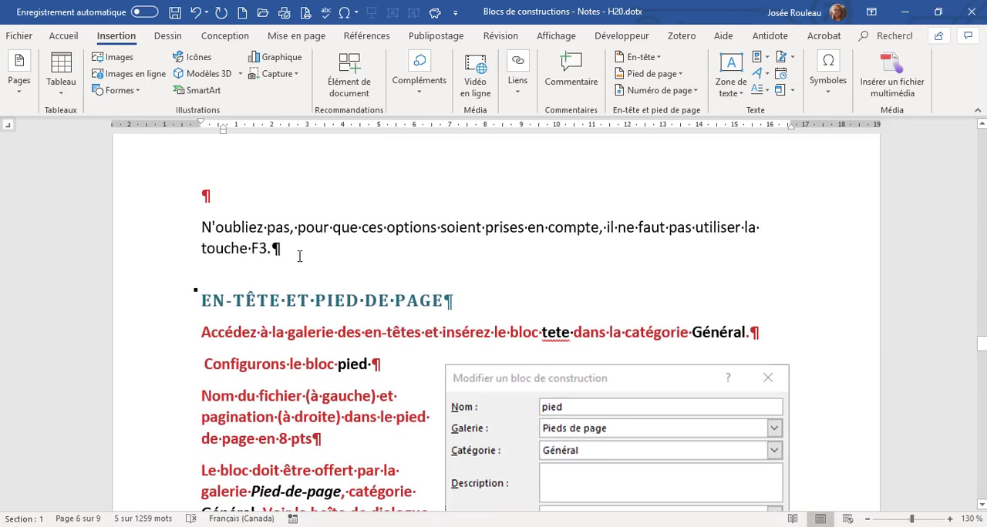
scroll(299, 256, "down", 3)
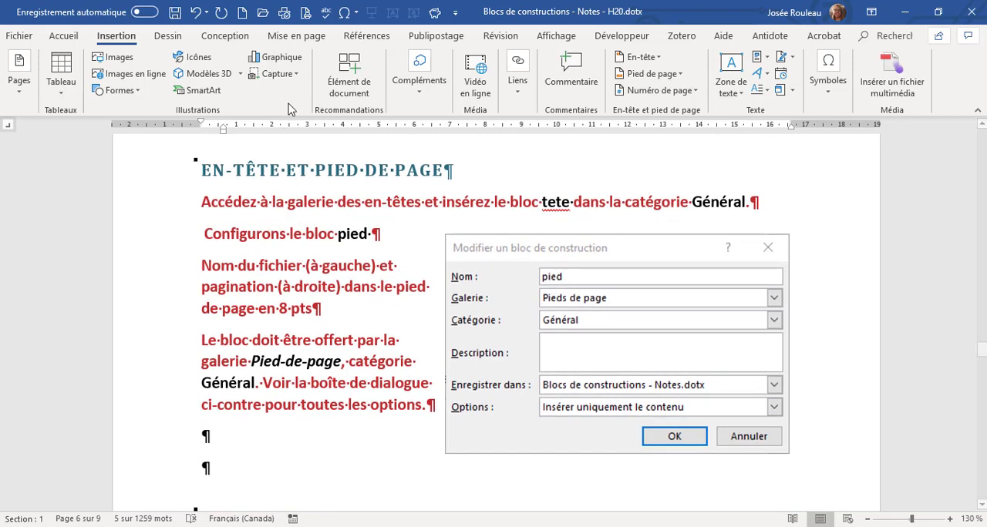
left_click(648, 58)
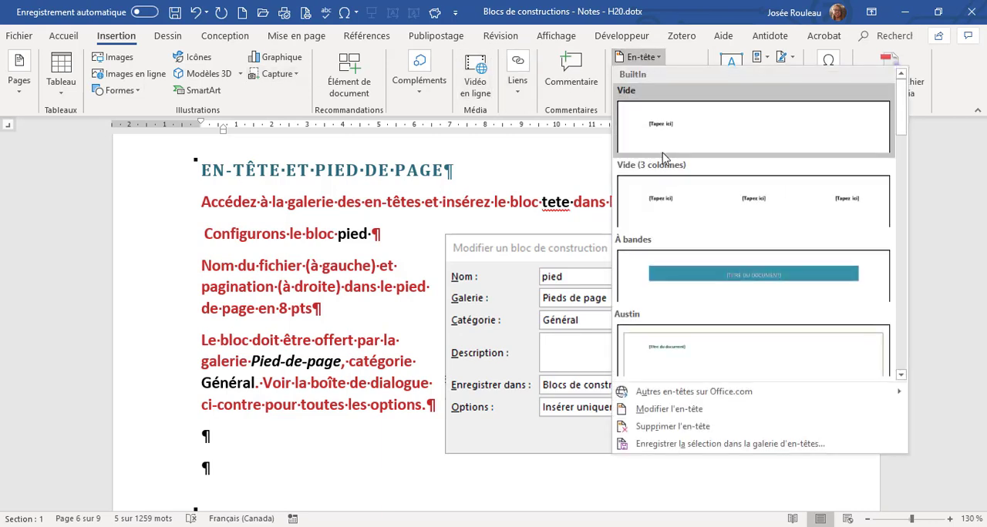
scroll(691, 198, "down", 3)
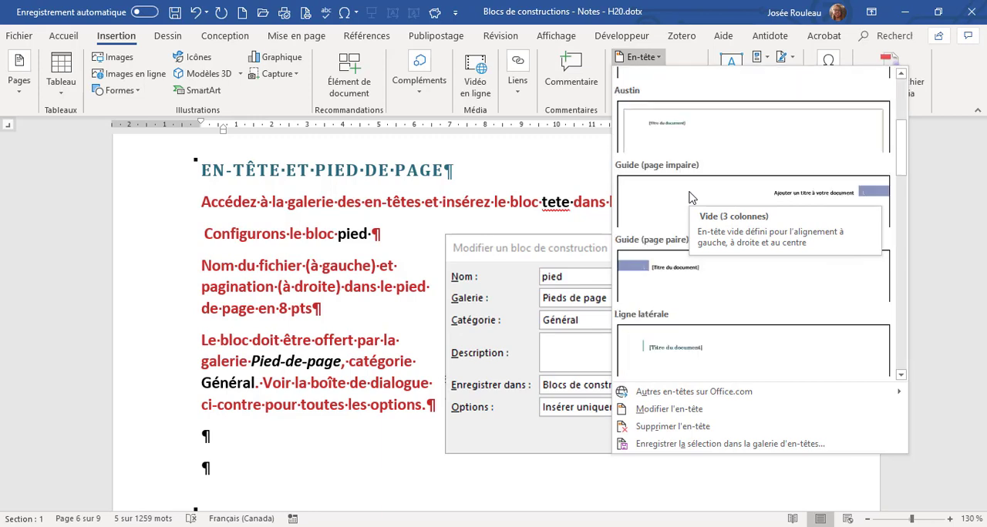
scroll(692, 201, "down", 3)
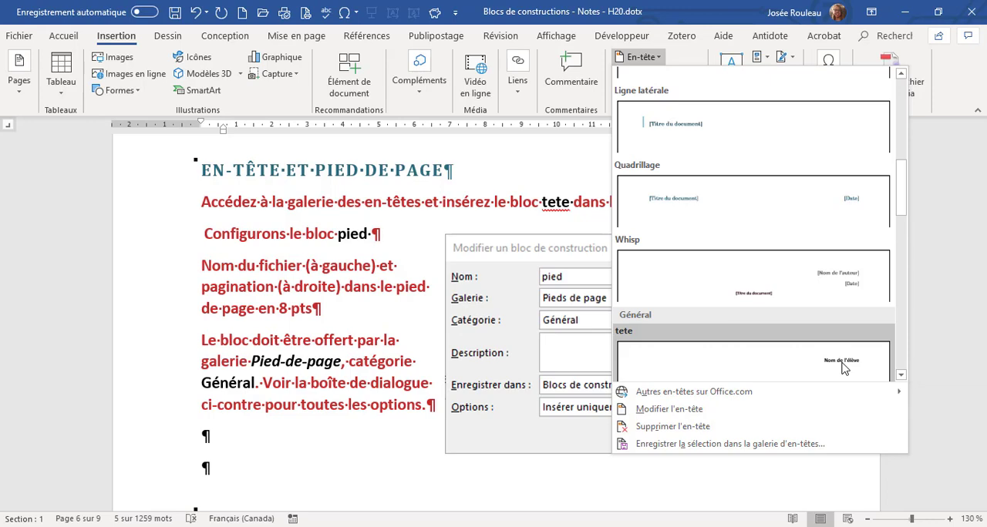
left_click(845, 368)
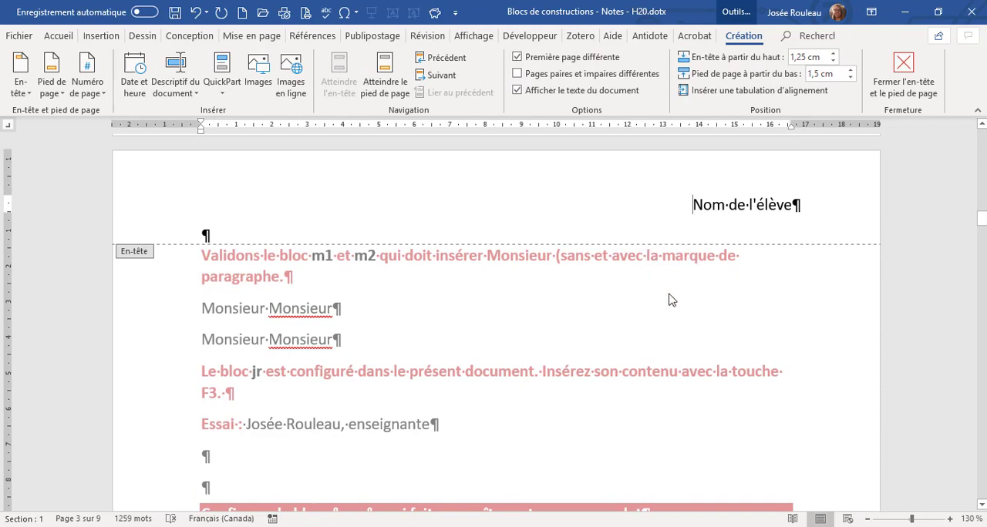
scroll(592, 348, "down", 1)
scroll(593, 348, "down", 6)
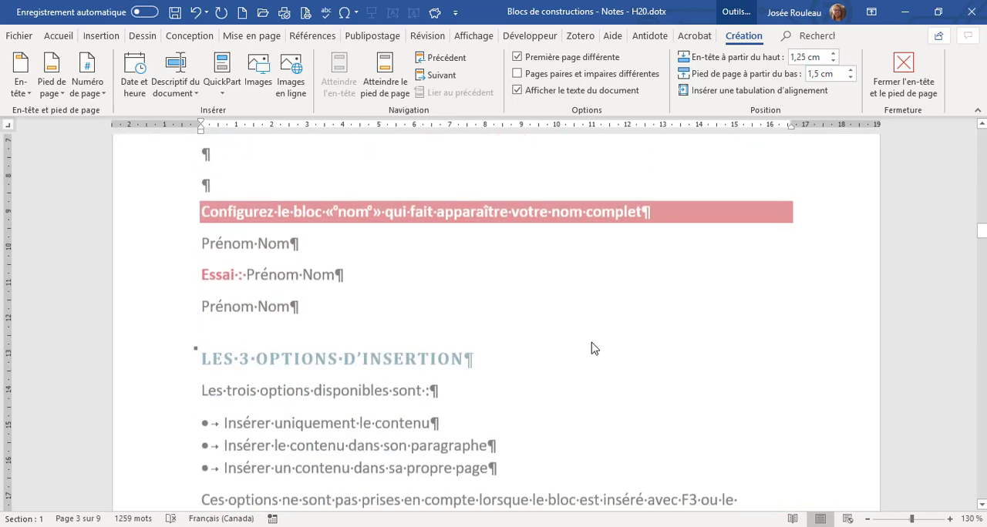
double_click(576, 331)
Examine the instructions for configuring the pied block, highlighting the paragraph on the file name and pagination in the footer.
scroll(576, 331, "down", 15)
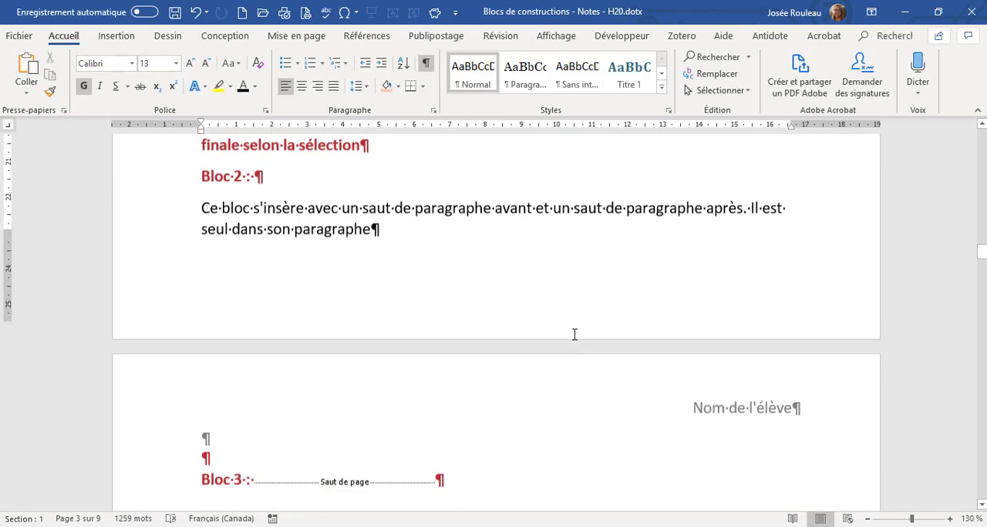
scroll(576, 338, "down", 10)
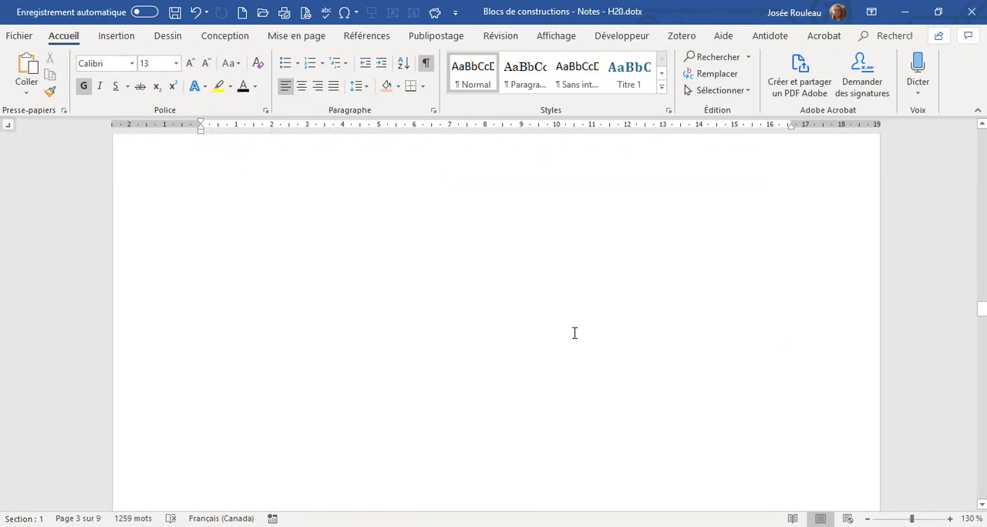
scroll(574, 337, "down", 1)
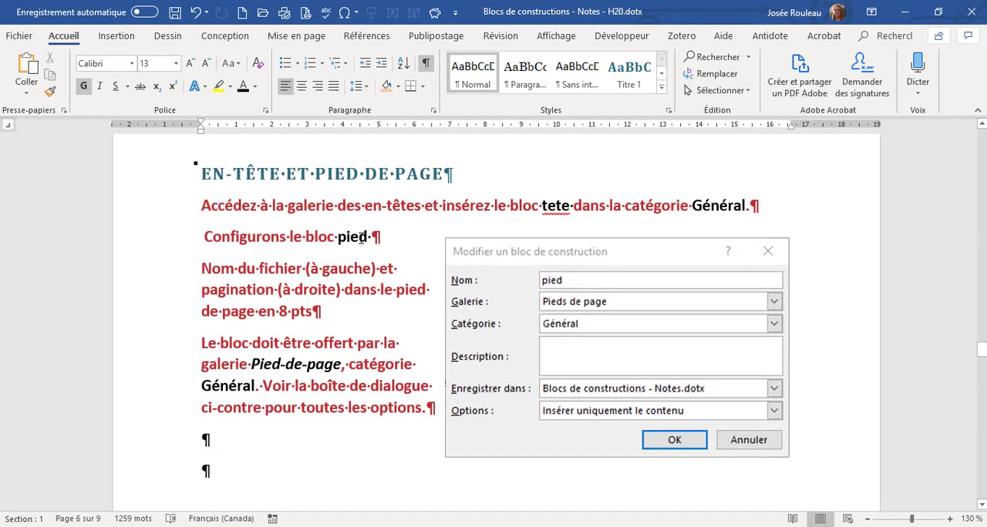
scroll(326, 422, "down", 2)
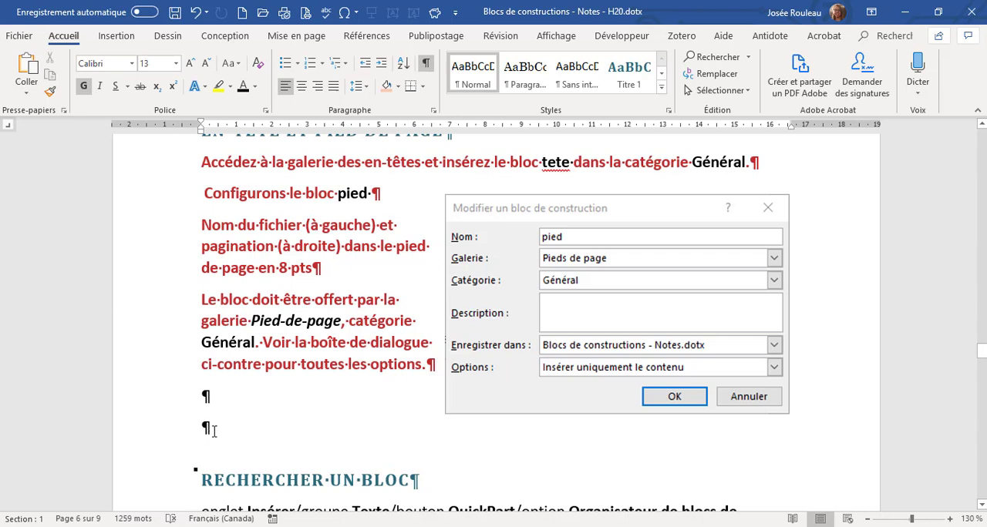
left_click_drag(198, 224, 321, 270)
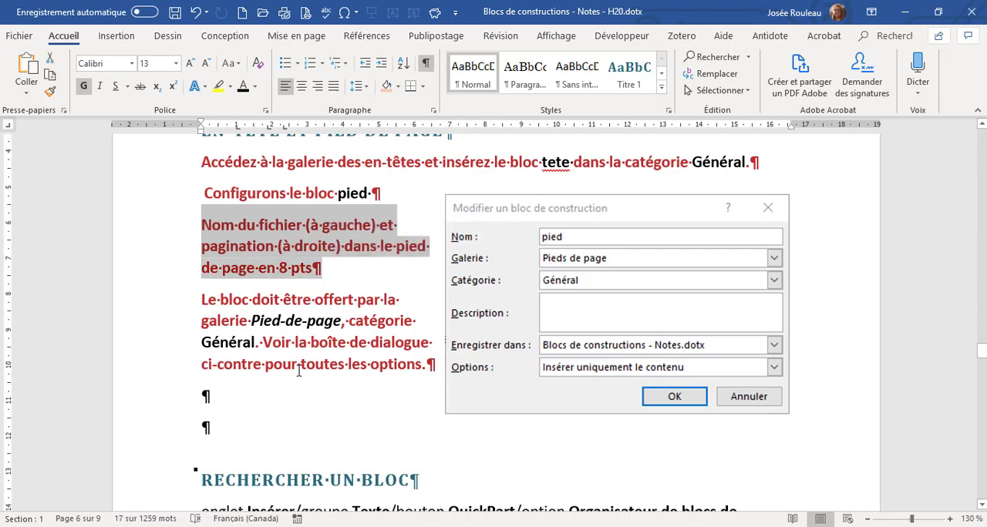
left_click(255, 302)
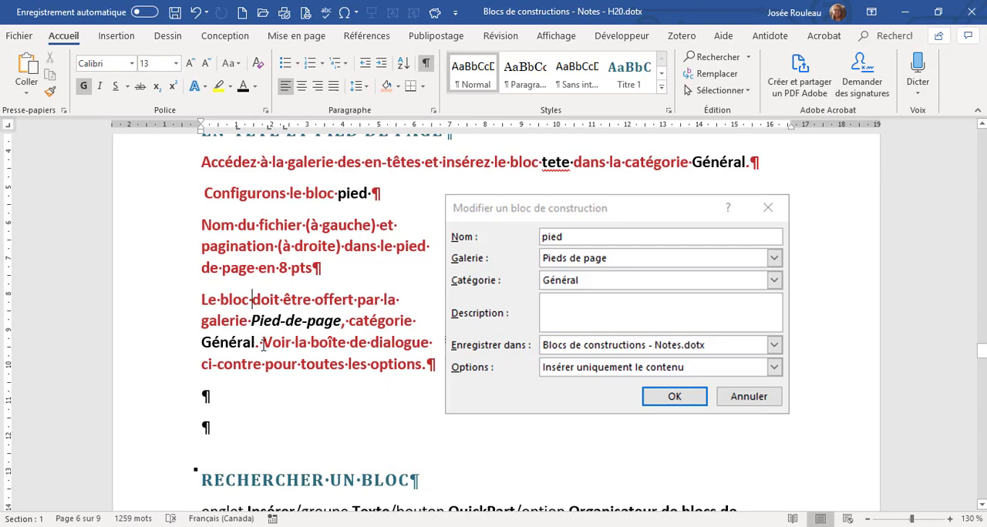
Open the footer below the "Rechercher un bloc" text for editing and insert the file name field.
scroll(263, 347, "down", 10)
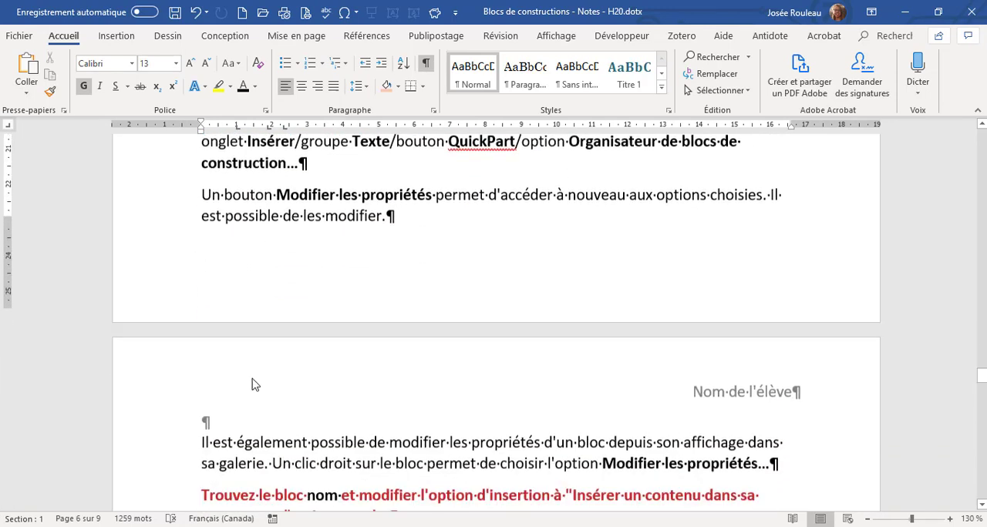
double_click(255, 270)
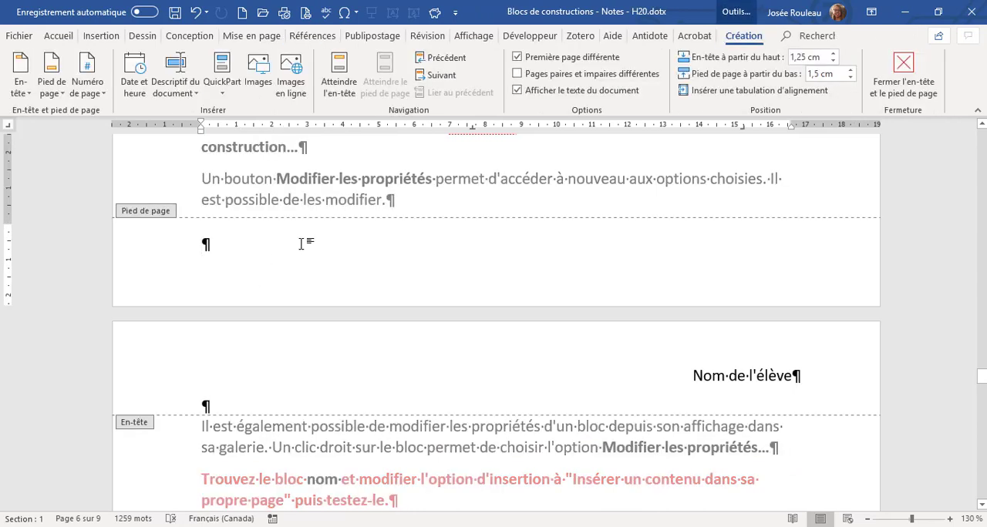
left_click(198, 96)
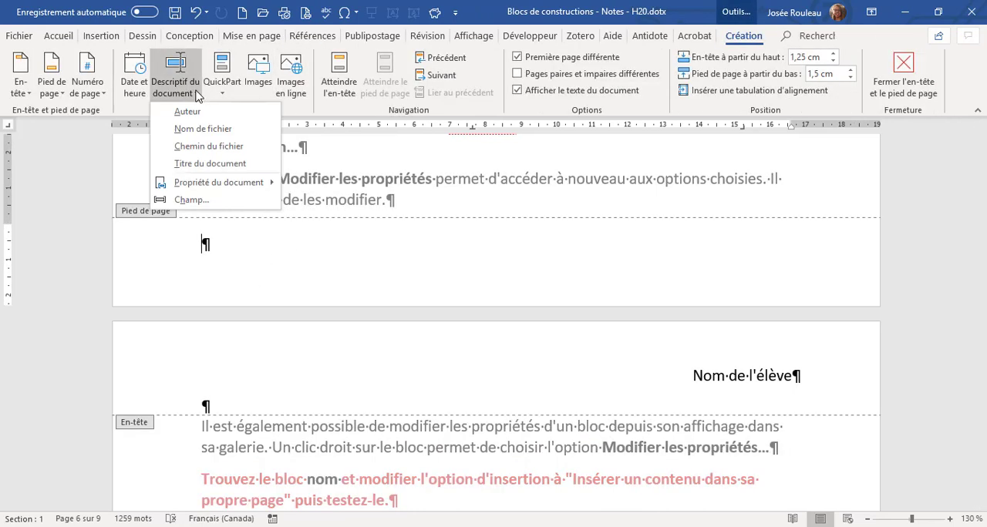
left_click(214, 130)
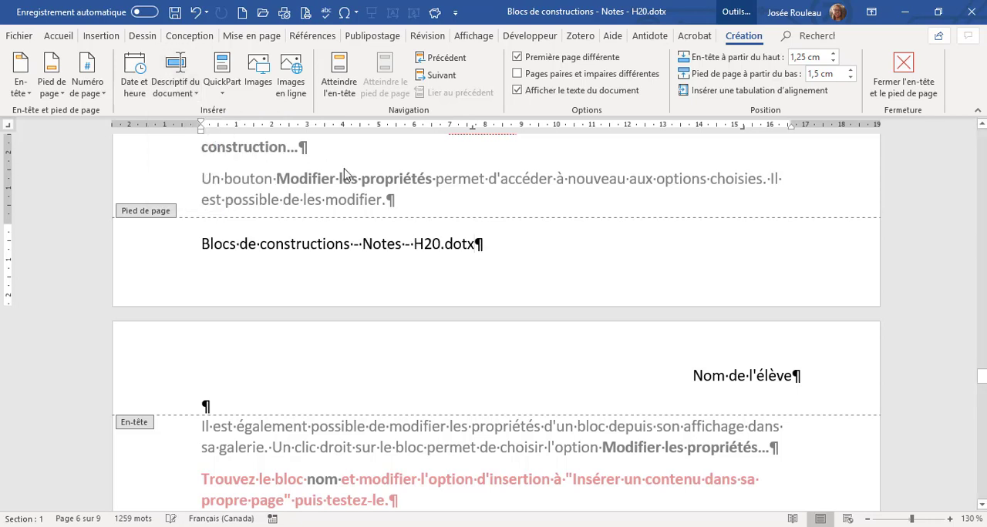
Align a right tab stop with the footer's right margin and insert a plain page number (Numéro normal) there after the file name.
key("Tab")
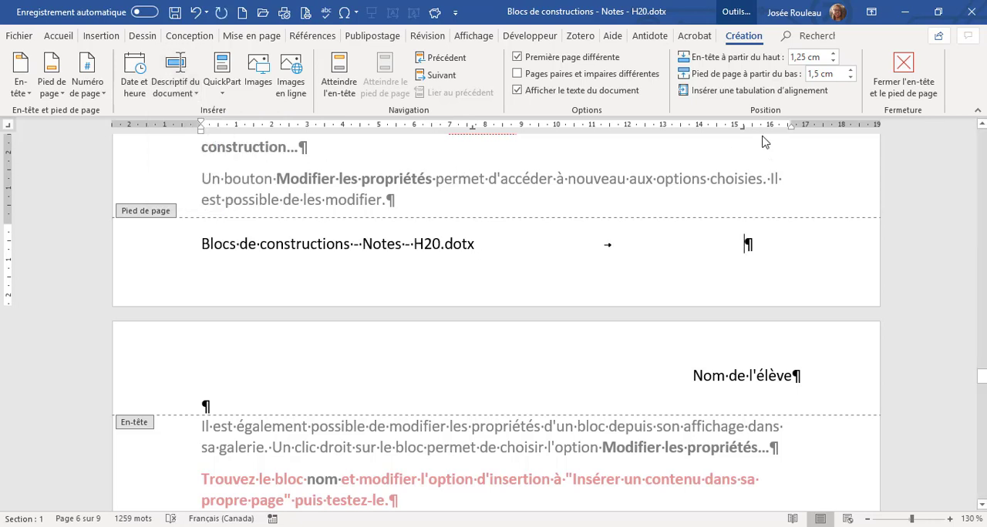
left_click_drag(745, 126, 789, 127)
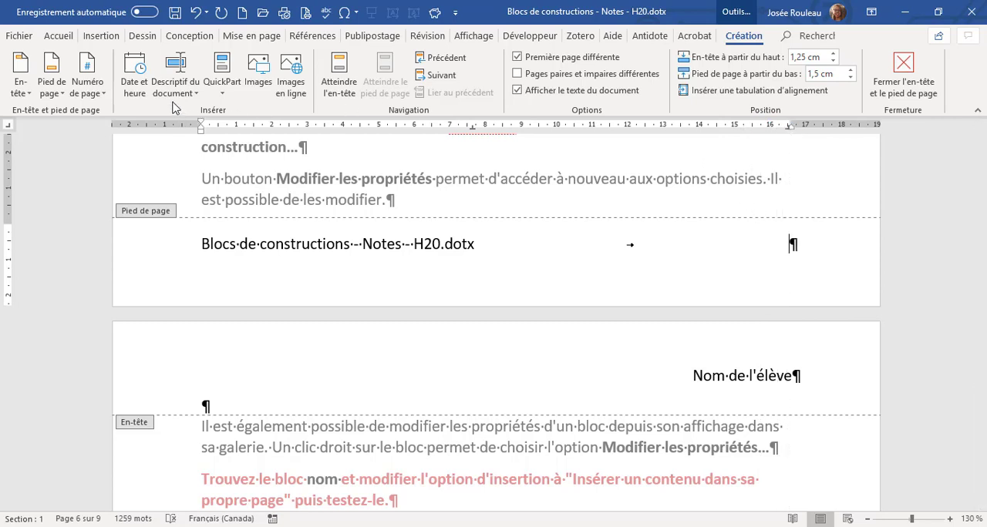
left_click(87, 91)
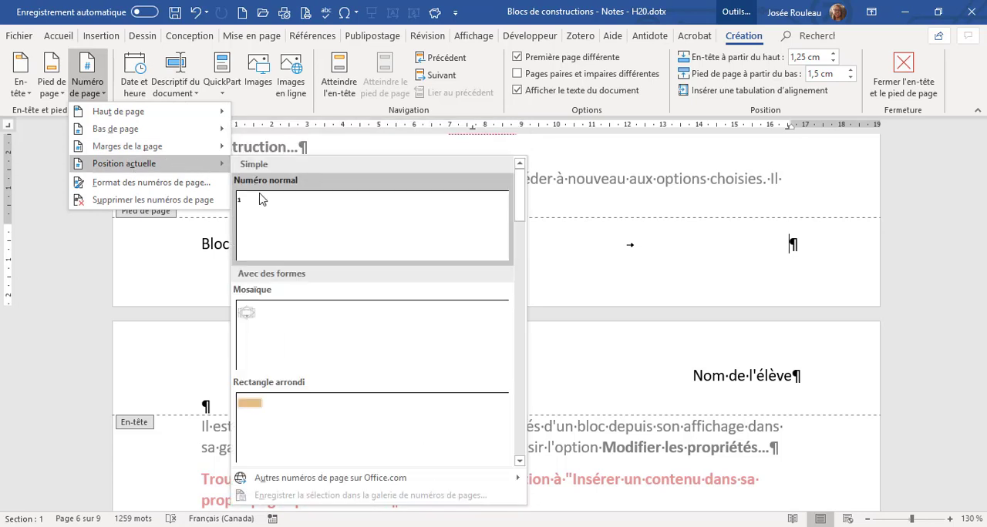
left_click(259, 198)
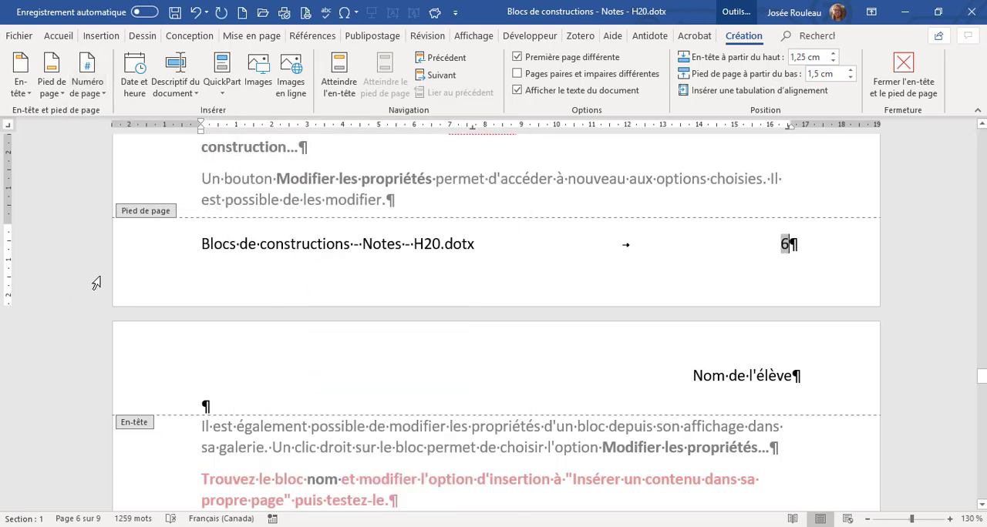
Create a building block from the whole footer line, named pied, in the Pieds de page gallery and Général category.
left_click(151, 253)
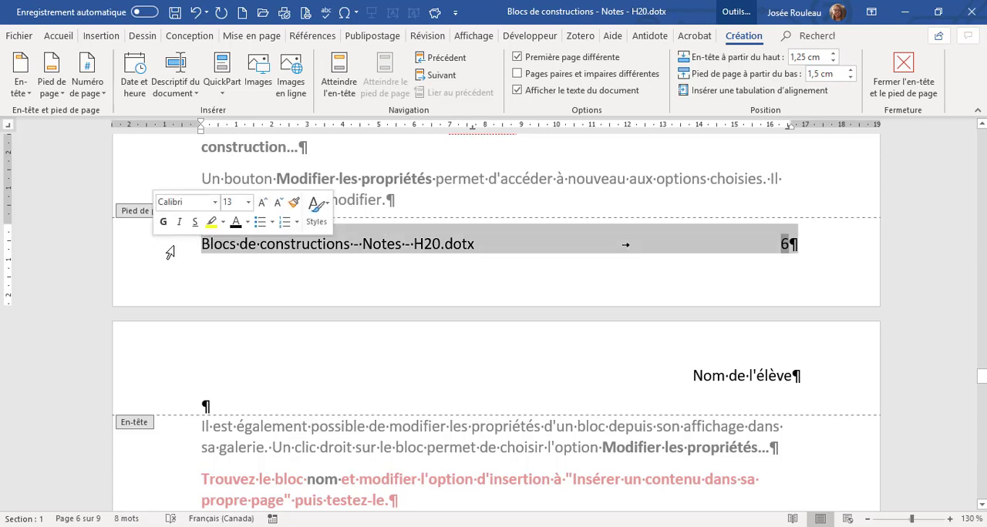
key("alt+F3")
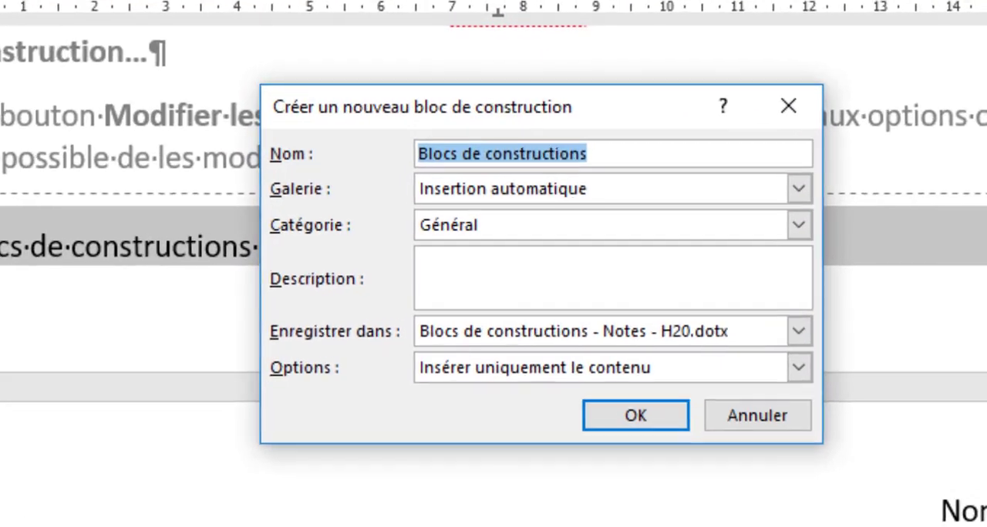
type("pied")
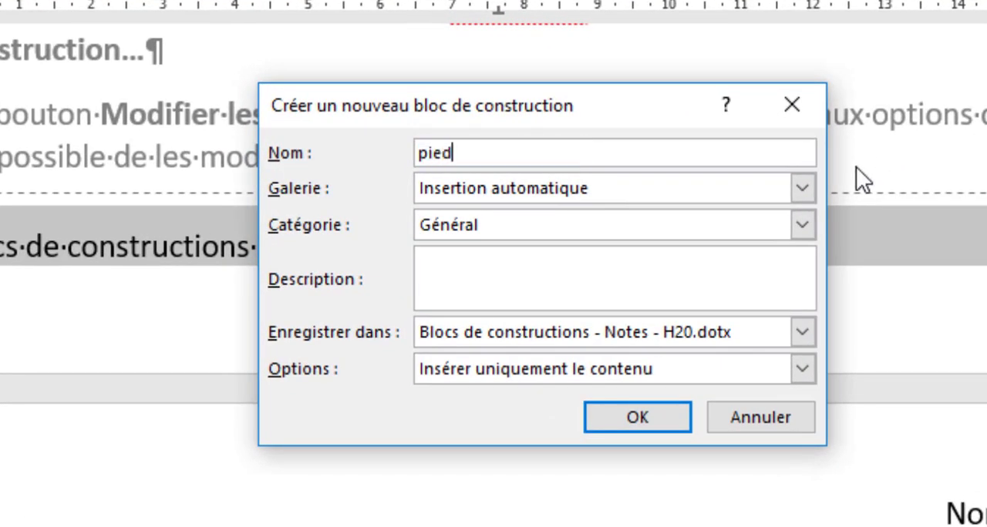
left_click(803, 188)
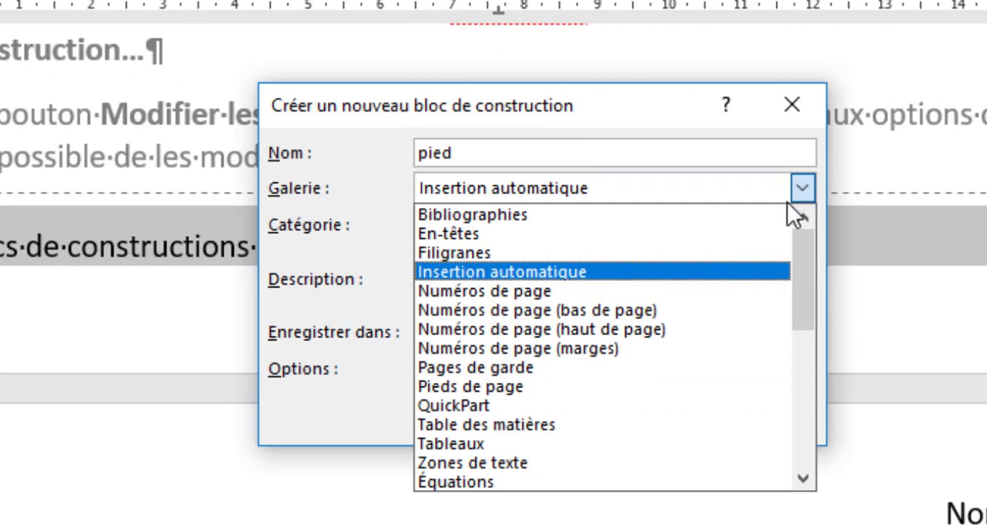
left_click(639, 385)
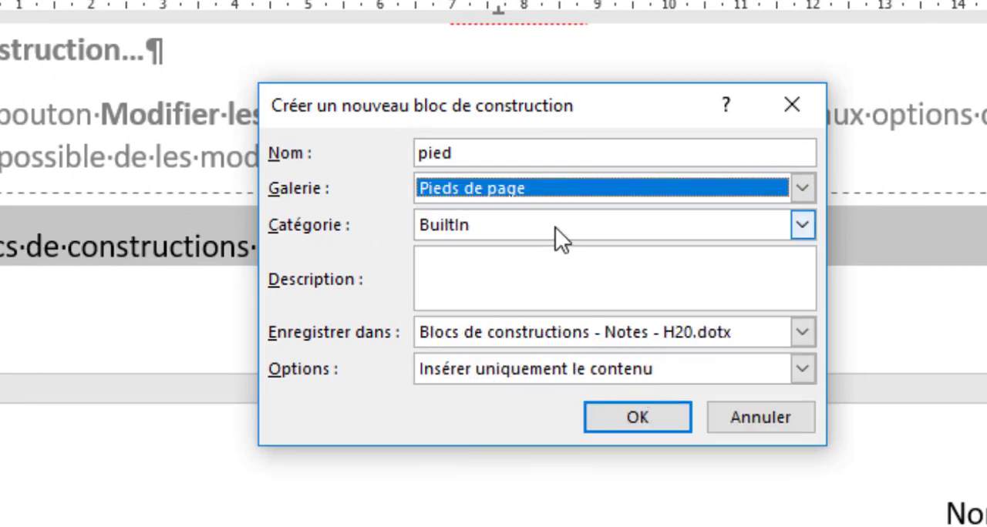
left_click(805, 223)
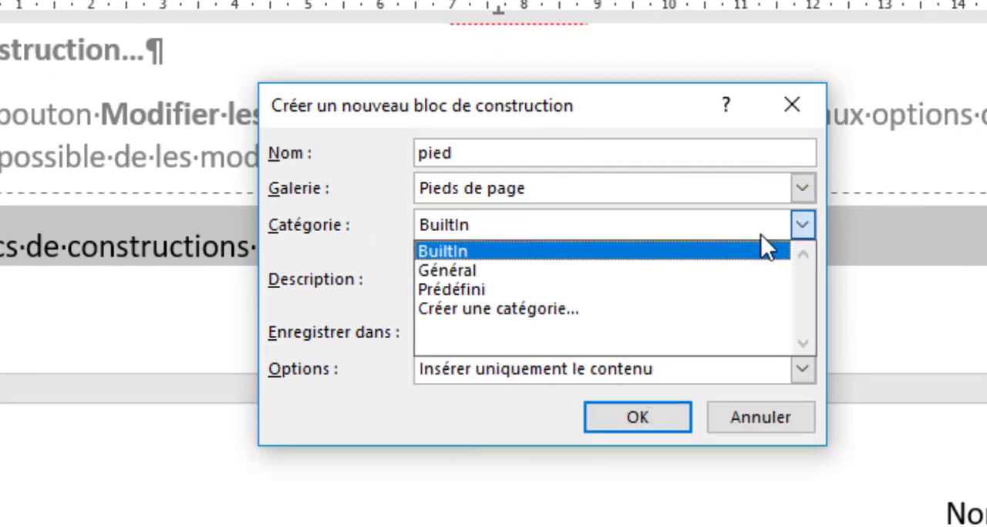
left_click(700, 263)
Describe the block as "Insère le nom du fichier et le numéro de page", choose Insérer uniquement le contenu, and save it.
left_click(609, 276)
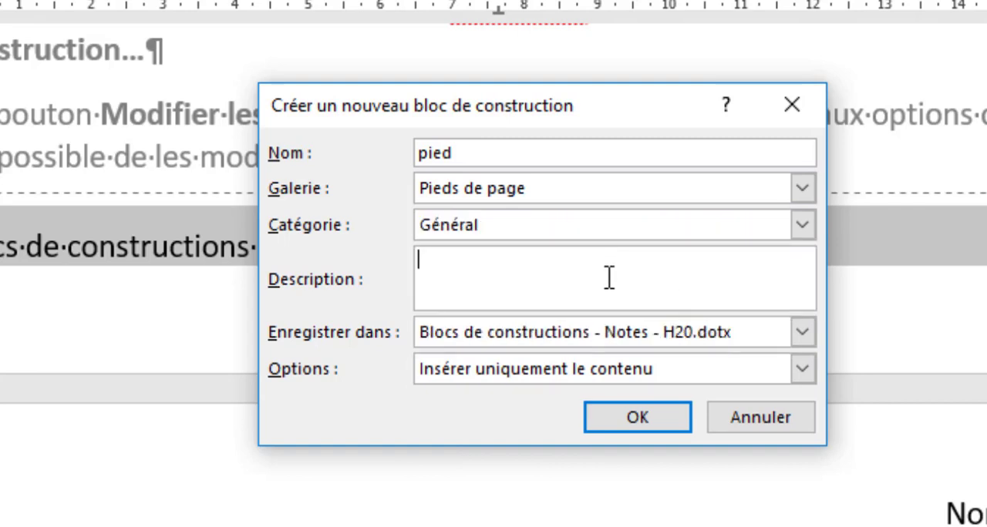
type("Insère ")
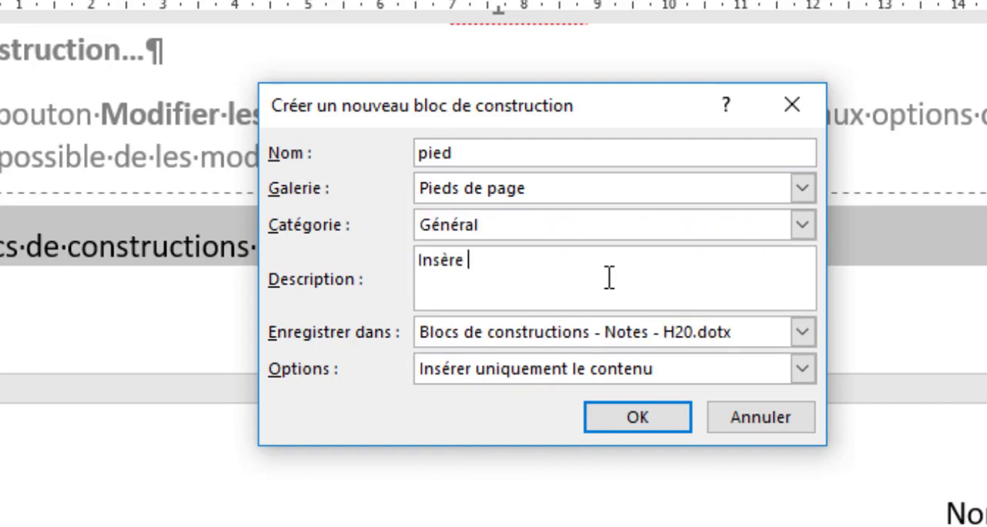
type("le nom du fich")
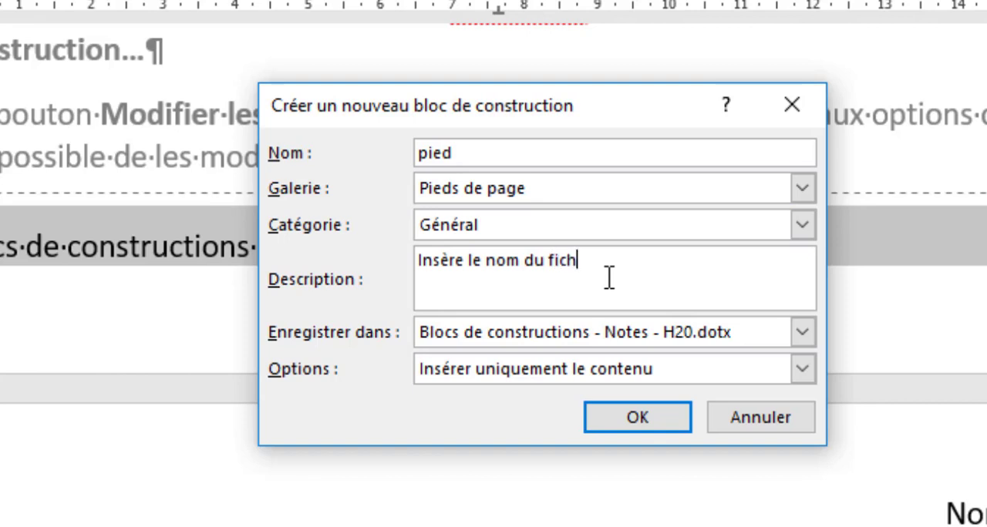
type("ier et le numéro de page")
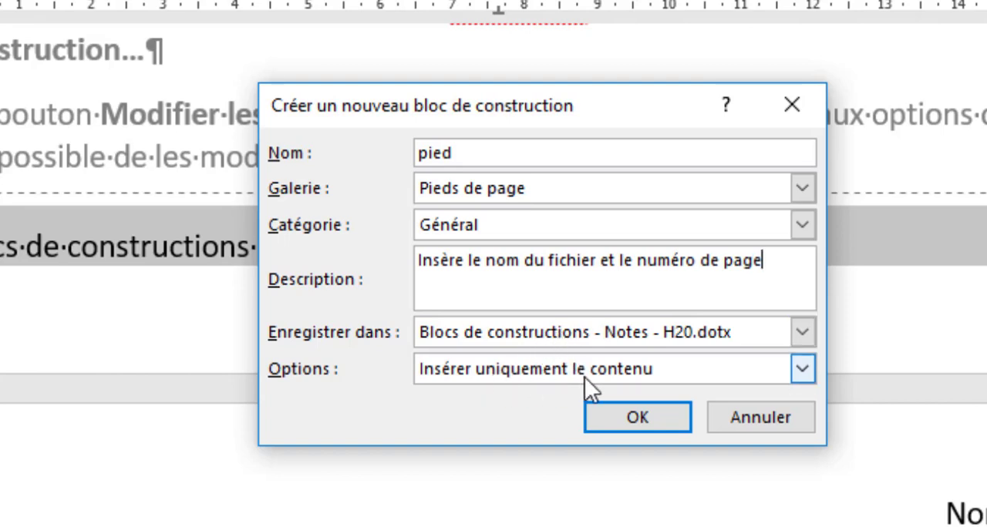
left_click(802, 370)
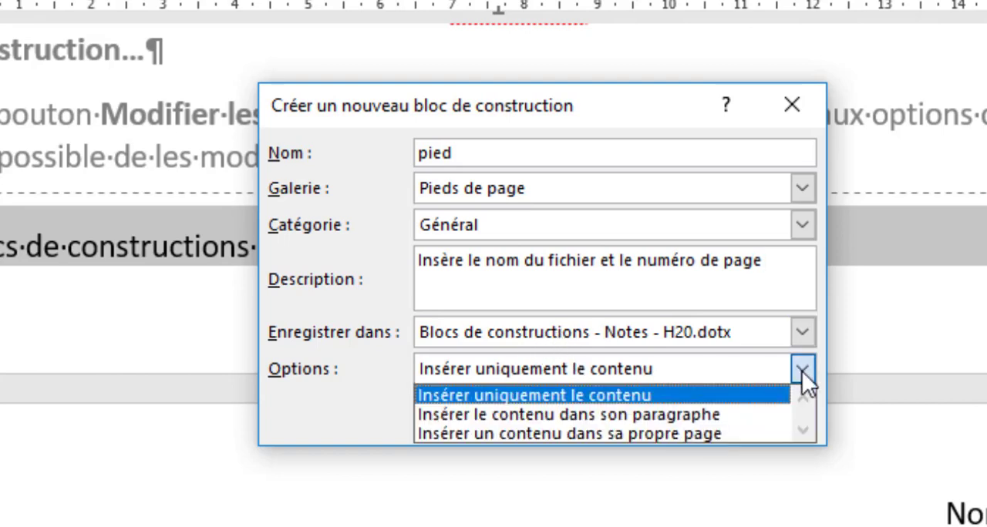
left_click(734, 394)
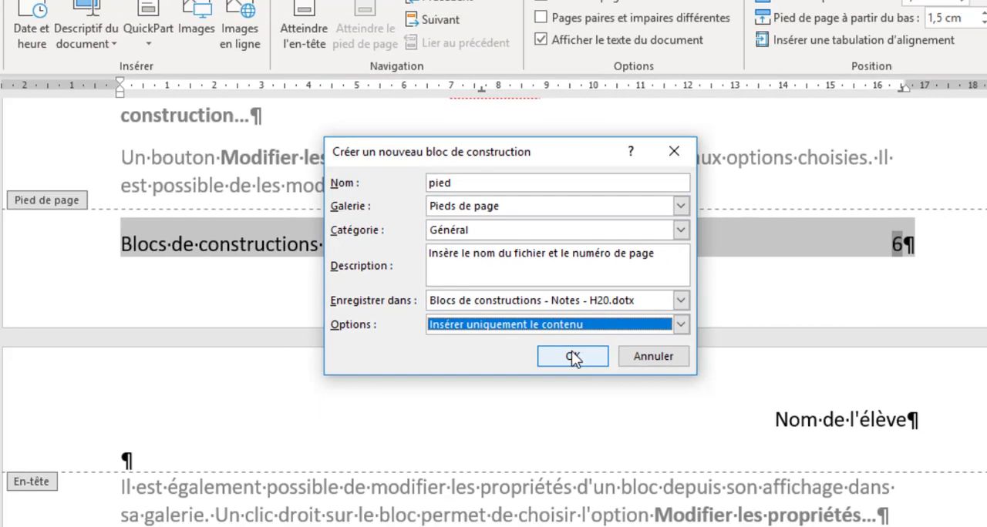
left_click(634, 417)
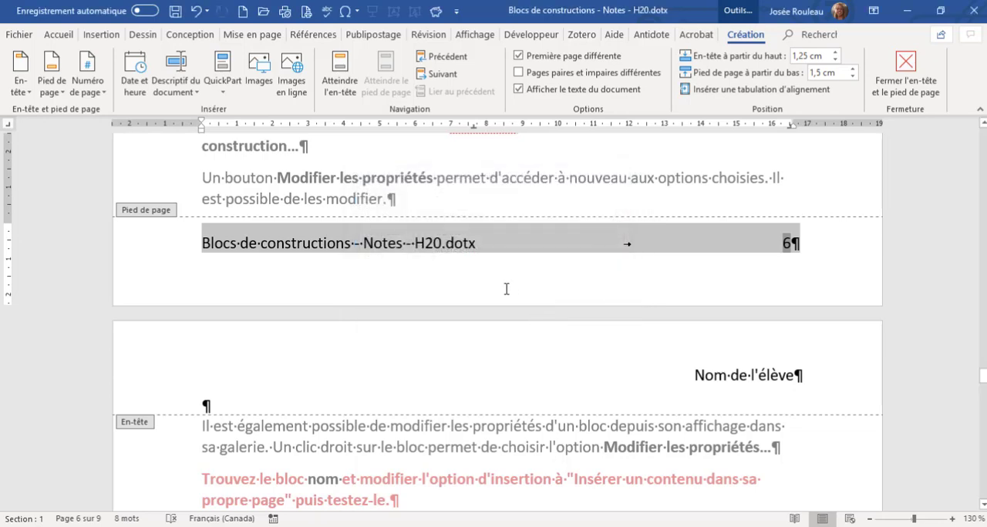
Delete the file name and page number from the footer and return to the document body.
key("Delete")
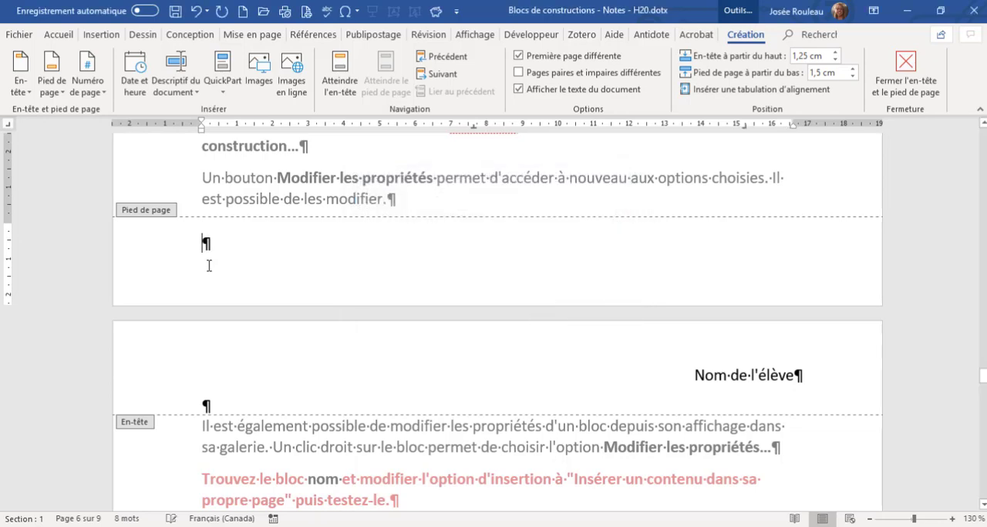
scroll(300, 324, "up", 3)
double_click(308, 345)
scroll(308, 345, "up", 6)
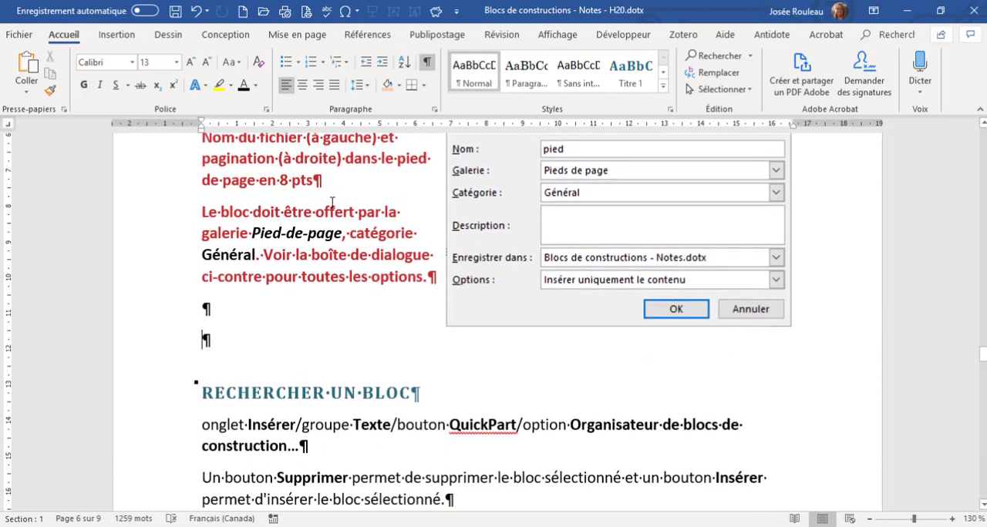
Insert the pied footer from the Général category of the footer gallery, remove the empty line below it, and return to the document body.
left_click(119, 36)
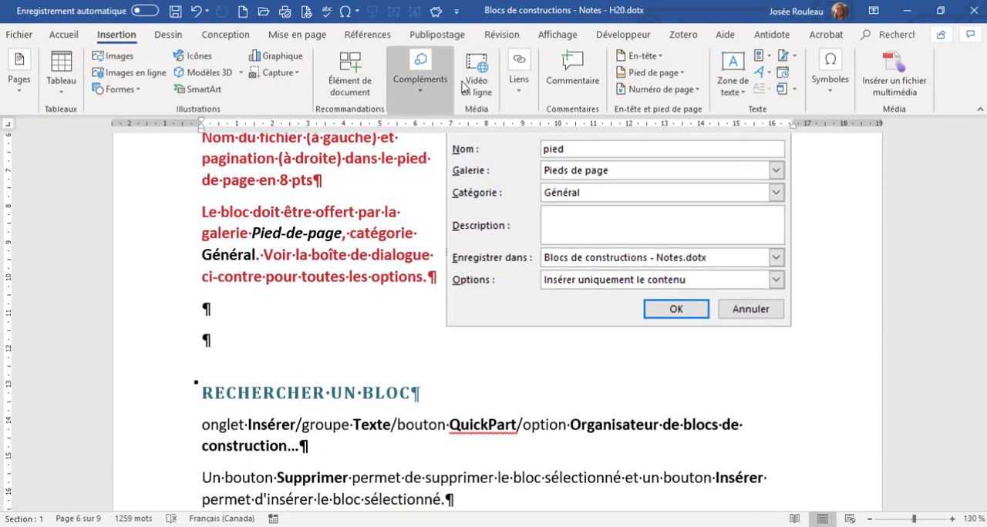
left_click(678, 74)
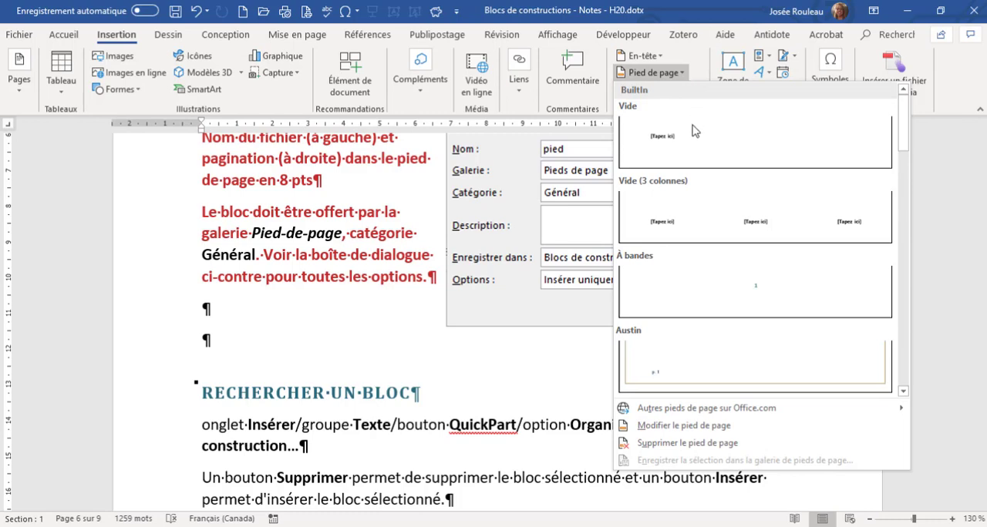
scroll(700, 197, "down", 3)
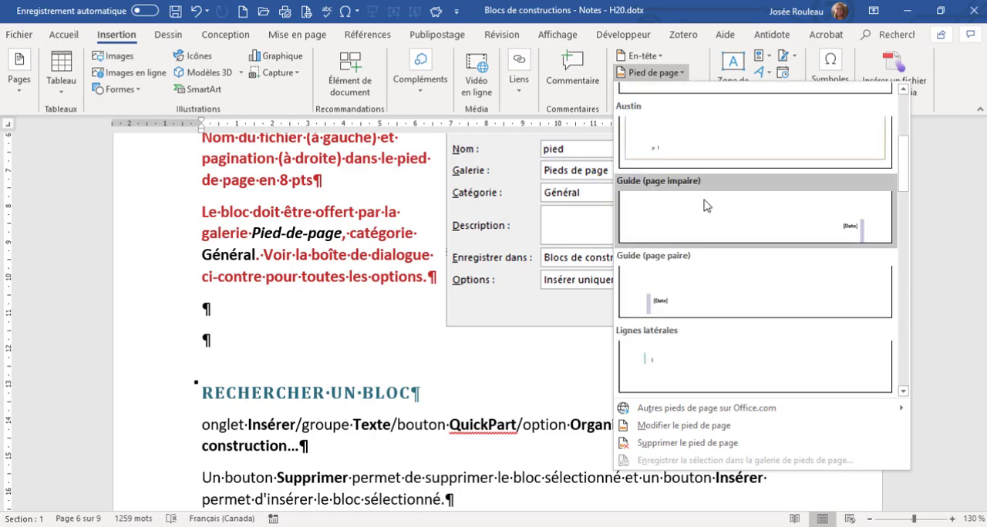
scroll(704, 205, "down", 3)
scroll(704, 205, "down", 3)
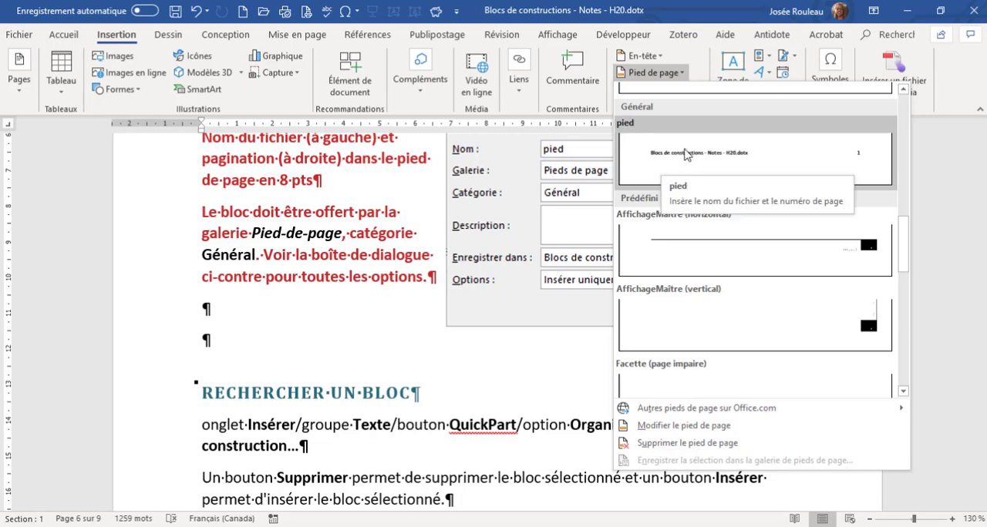
left_click(686, 154)
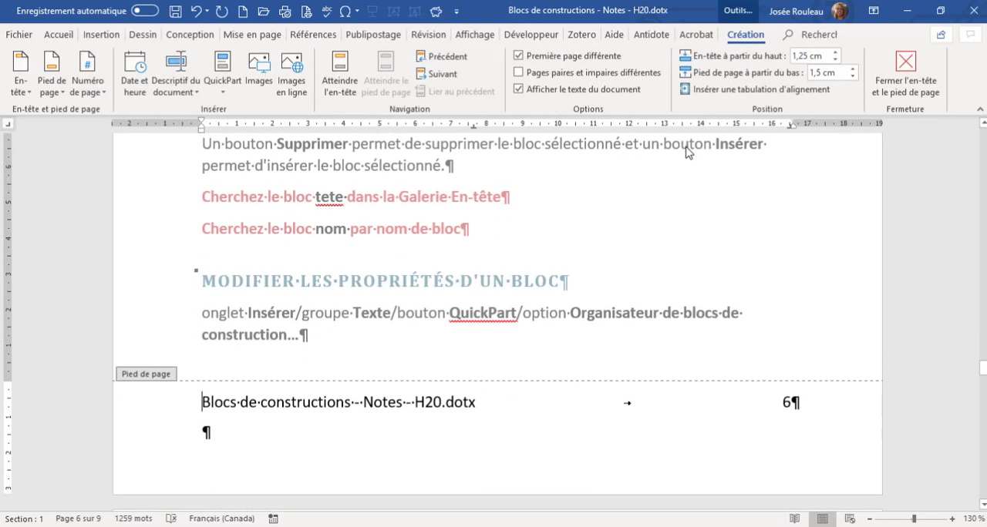
left_click(205, 433)
key("BackSpace")
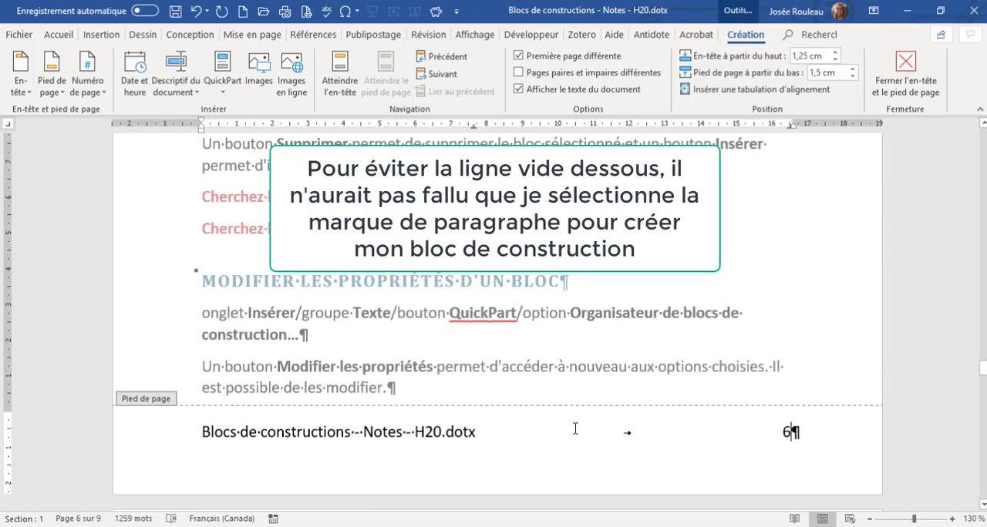
scroll(469, 407, "up", 8)
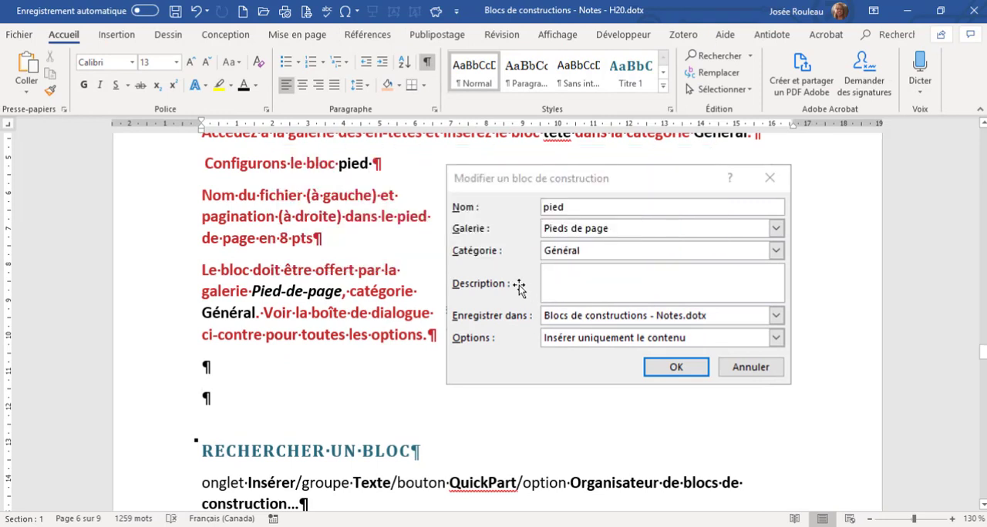
Examine the preview and description of the pied block in the Général category of the footer gallery.
left_click(117, 36)
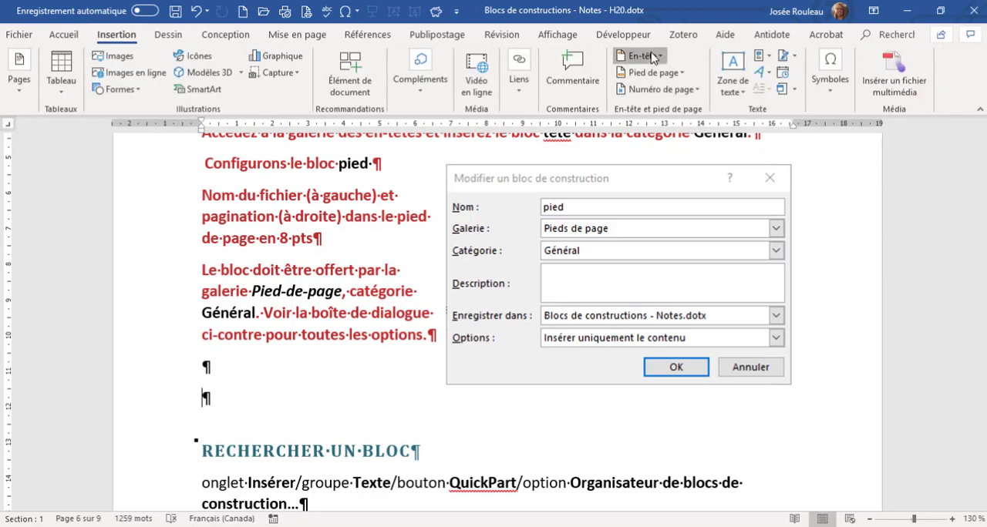
left_click(652, 73)
scroll(680, 227, "down", 10)
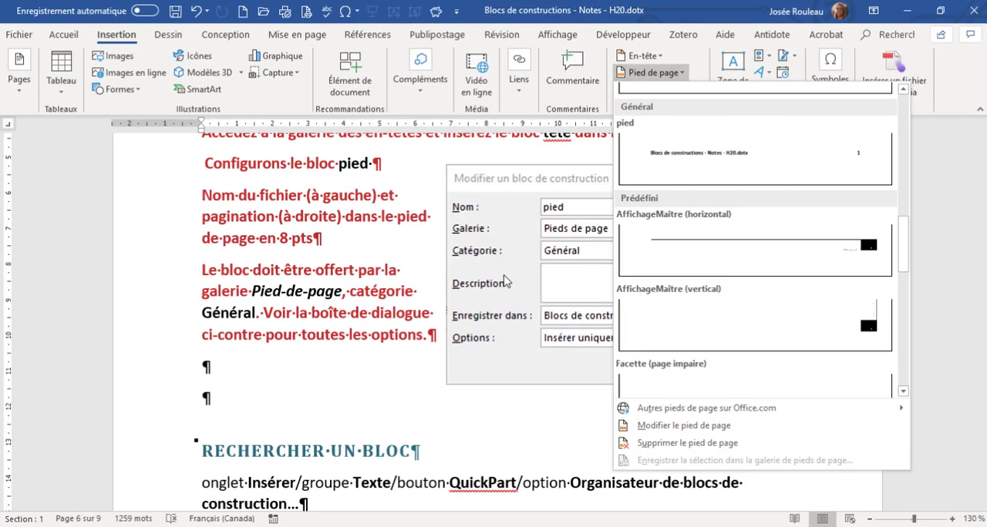
left_click(507, 283)
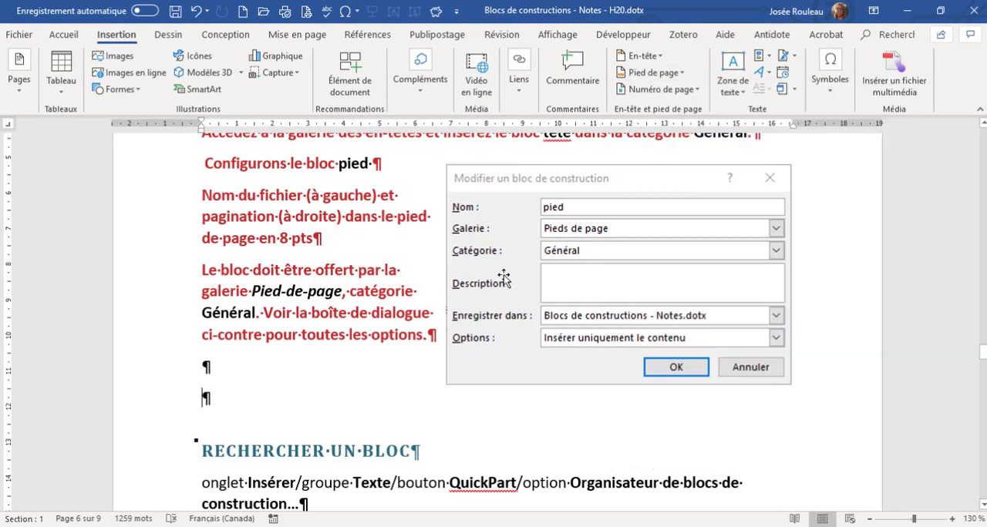
Open the building blocks organizer, sort the blocks first by Nom and finally by Modèle, and widen the Modèle column.
scroll(418, 293, "down", 2)
scroll(418, 298, "down", 5)
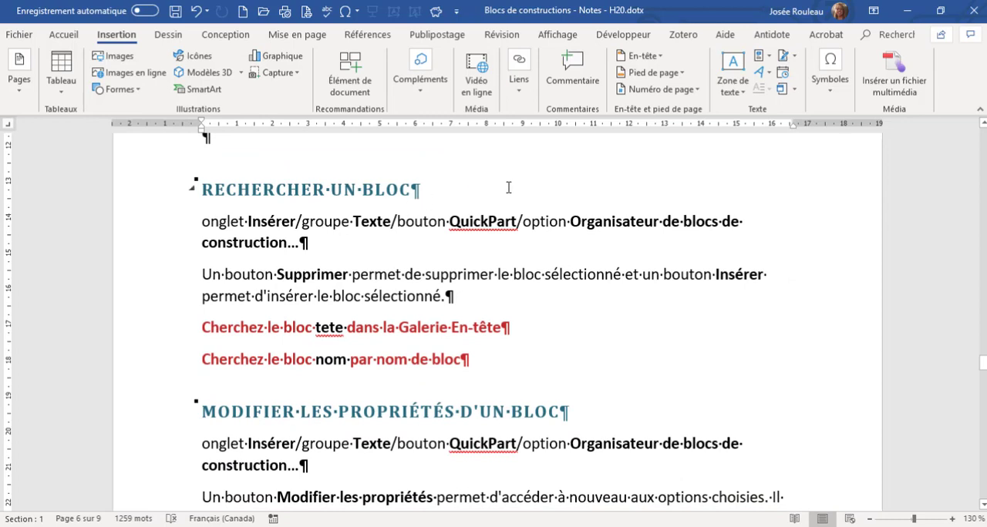
left_click(768, 57)
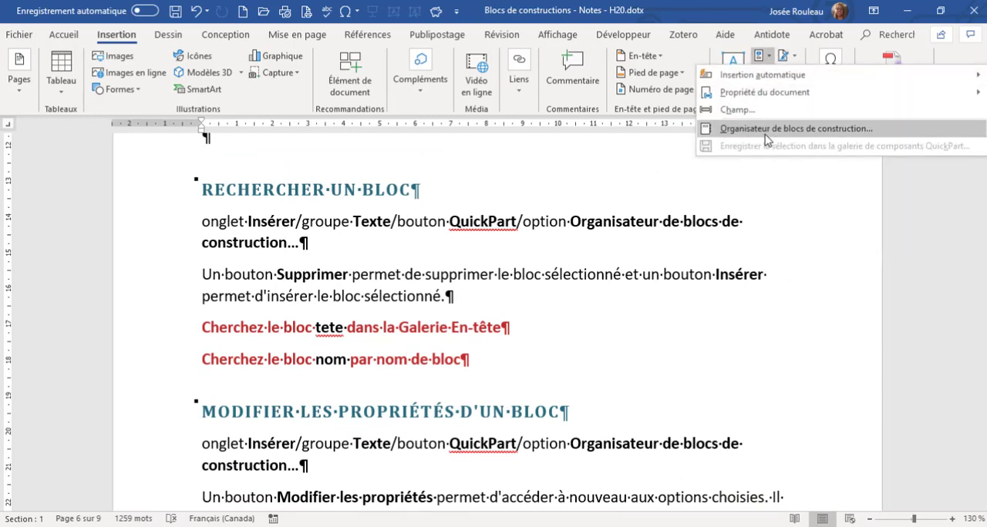
left_click(767, 129)
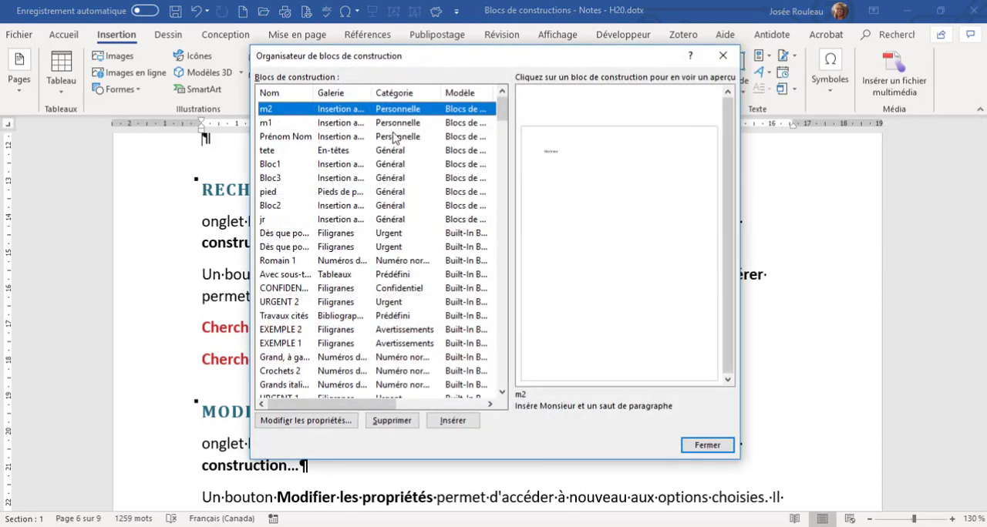
left_click(274, 93)
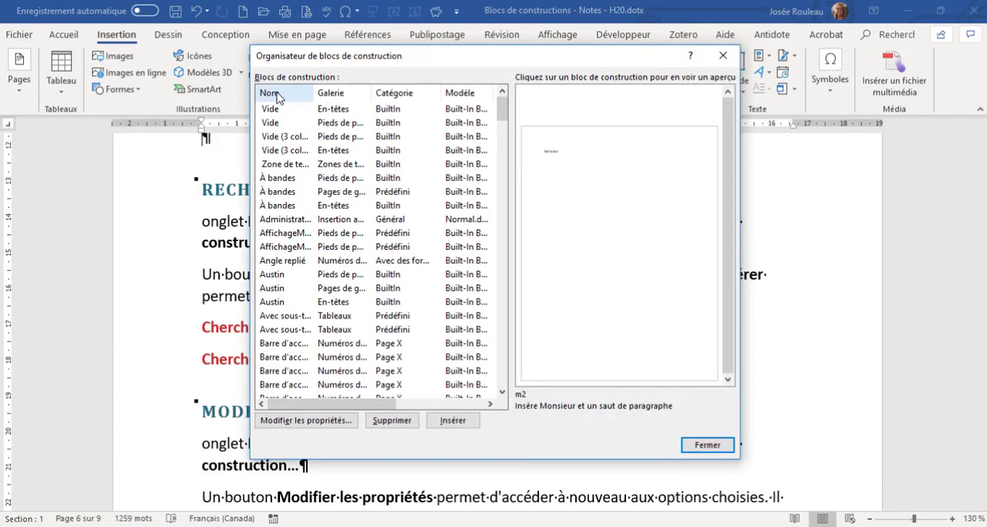
left_click(459, 94)
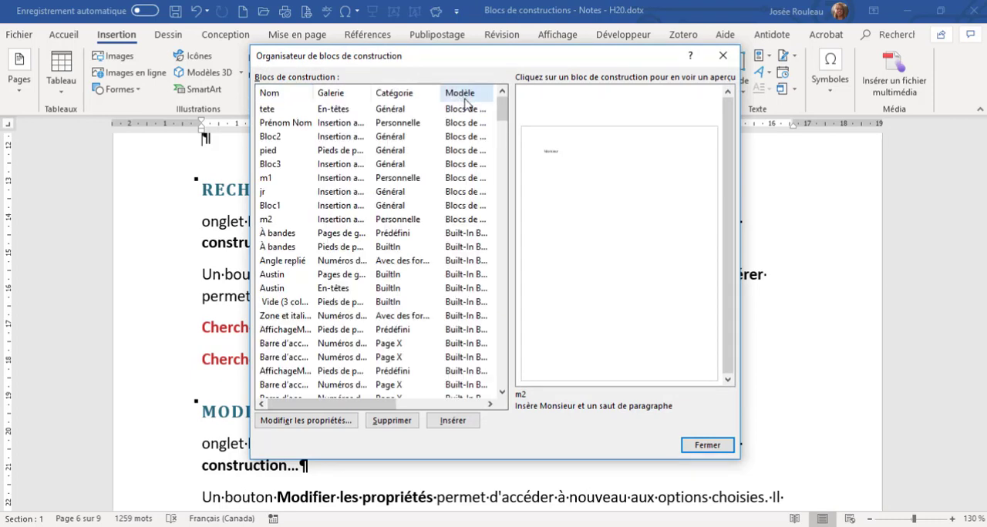
left_click_drag(439, 93, 487, 94)
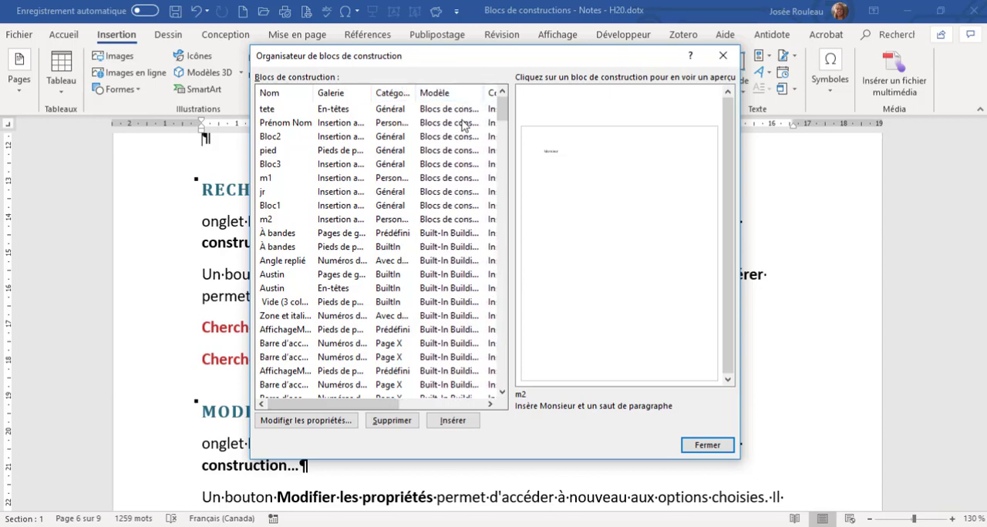
Preview the tete, Prénom Nom, Bloc2, pied, Bloc3, m1, jr, Bloc1, m2 and first À bandes blocks one after another.
left_click(280, 112)
left_click(282, 125)
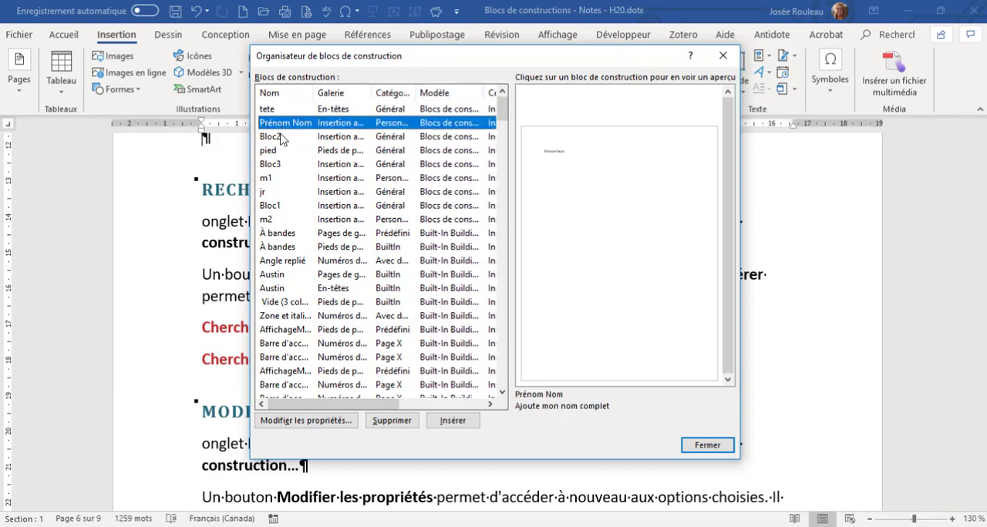
left_click(282, 138)
left_click(279, 152)
left_click(276, 165)
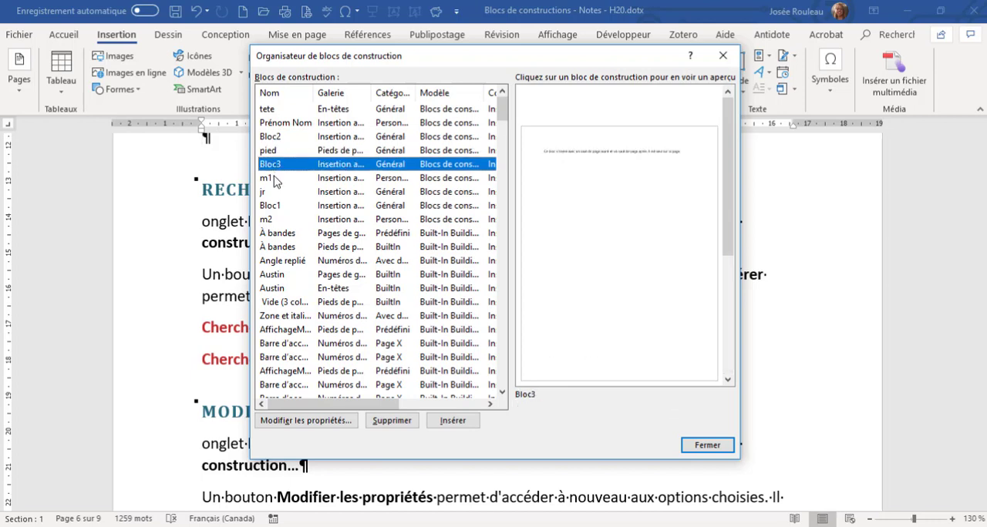
left_click(274, 179)
left_click(272, 192)
left_click(277, 206)
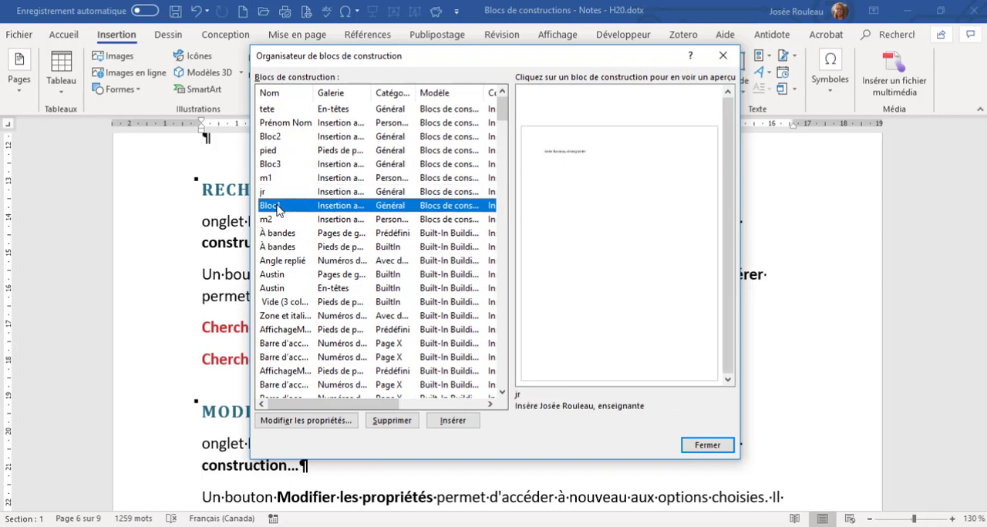
left_click(281, 219)
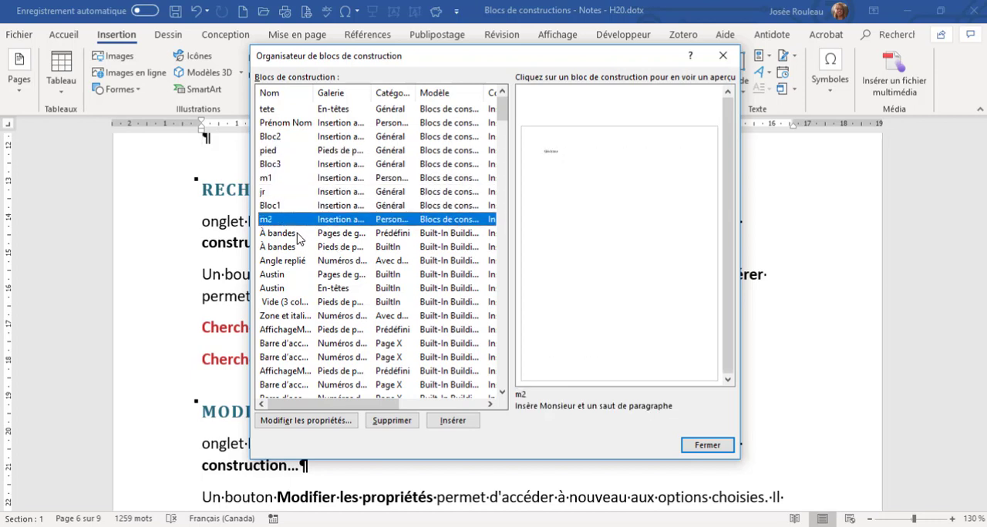
left_click(297, 235)
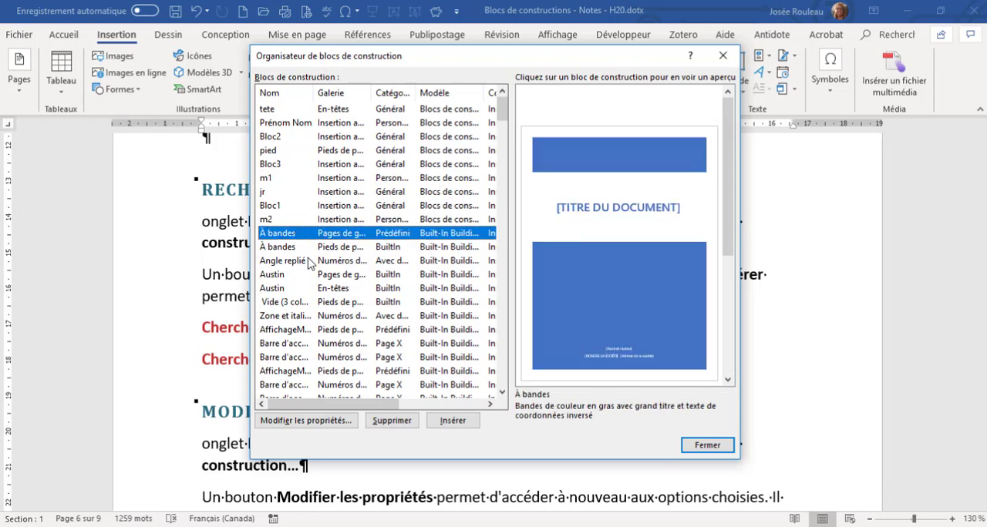
Look through the Built-In Building Blocks entries and preview the three blocks stored in Normal.dotm.
scroll(309, 276, "down", 13)
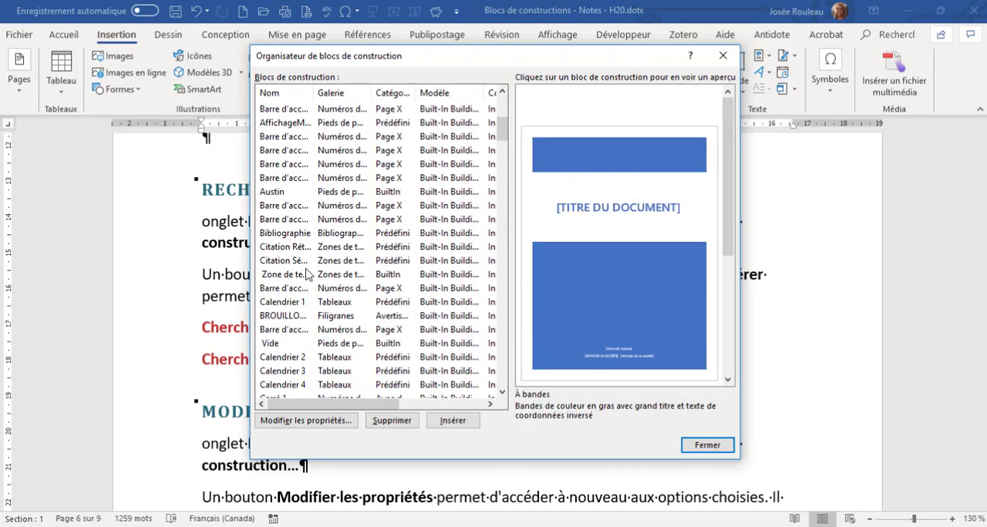
scroll(308, 278, "down", 20)
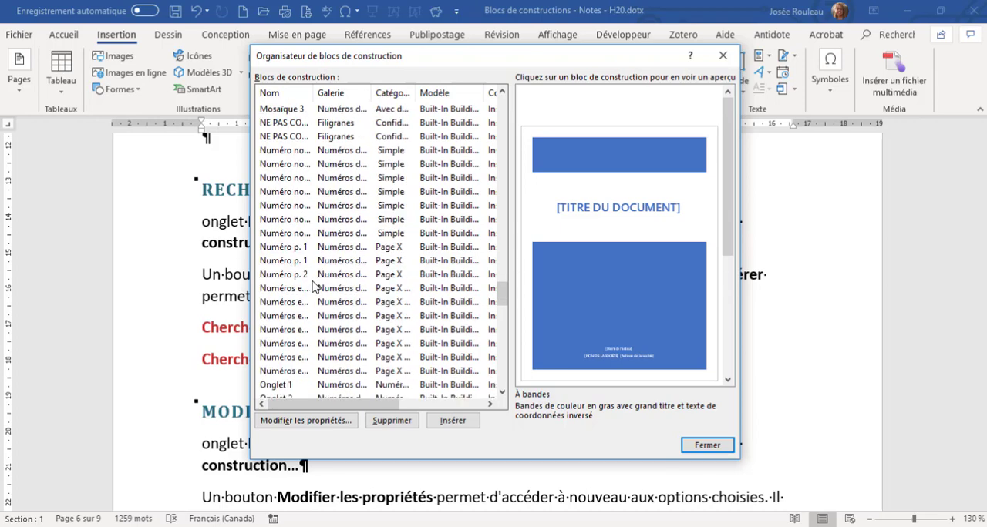
scroll(300, 276, "down", 12)
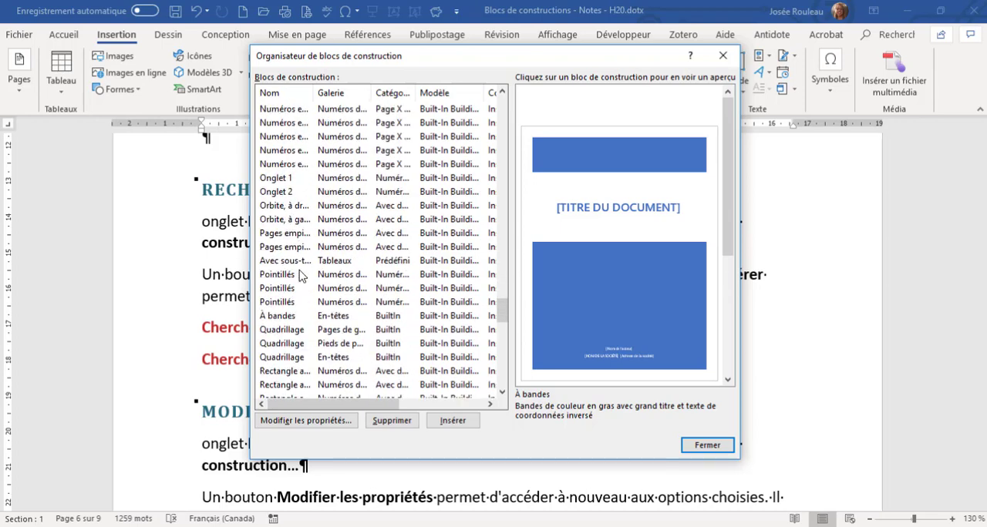
scroll(337, 293, "down", 15)
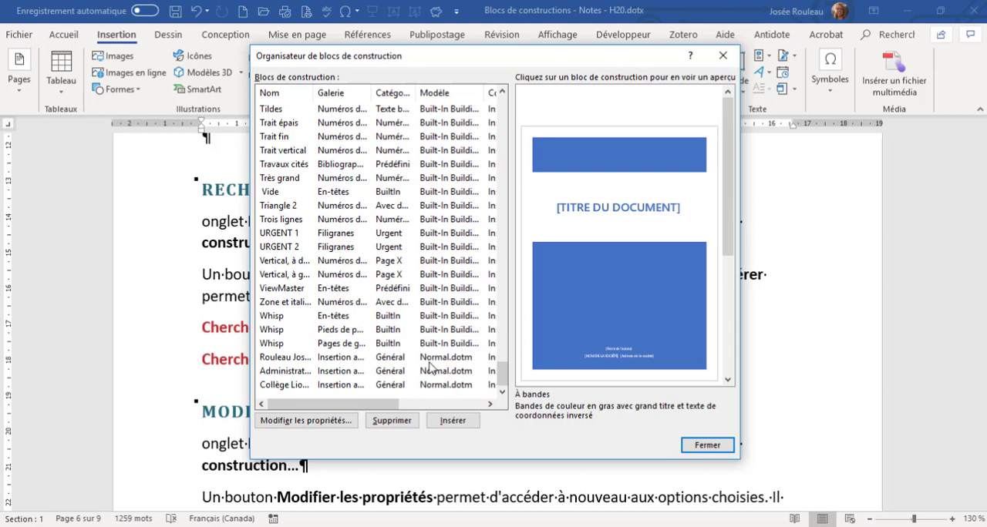
left_click(433, 363)
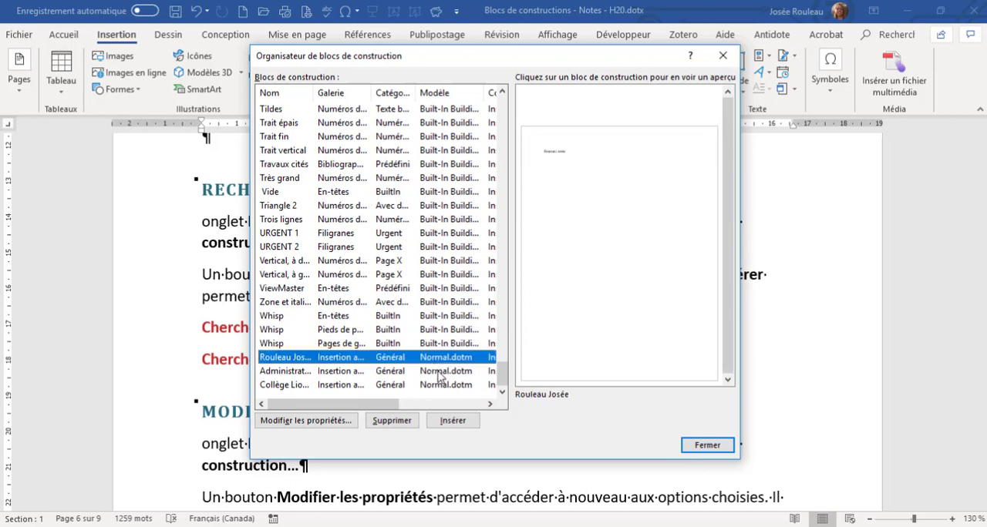
key("Down")
key("Down")
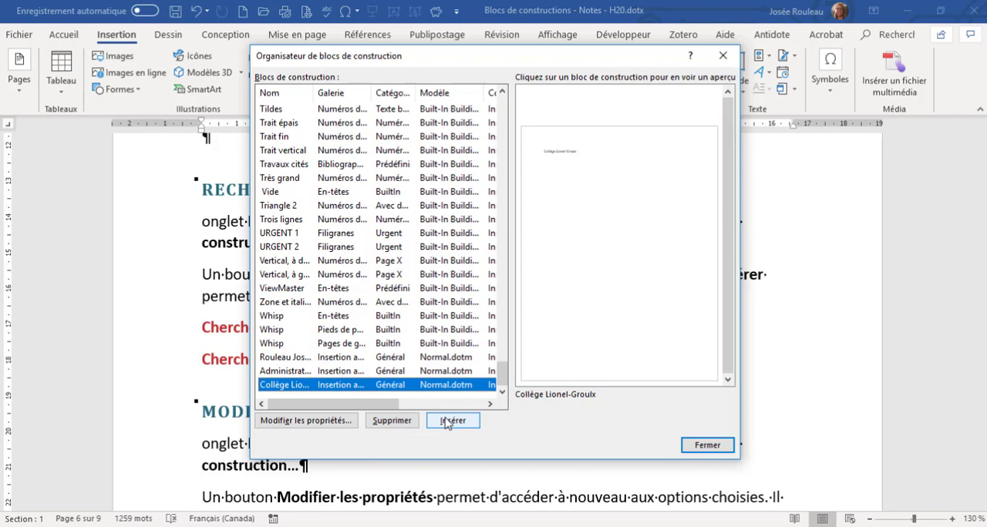
View the properties of the Collège Lionel-Groulx block without changing them, and close the building blocks organizer.
left_click(341, 422)
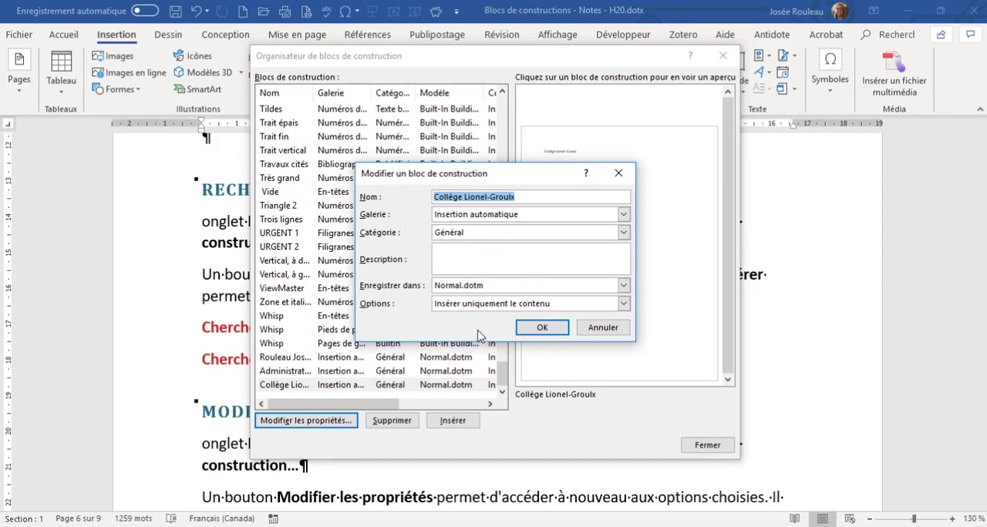
left_click(596, 330)
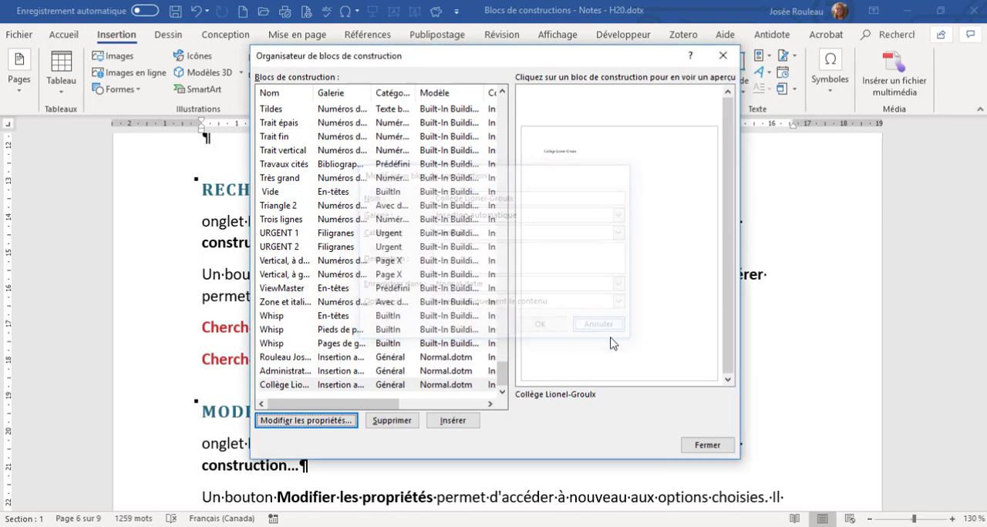
left_click(717, 449)
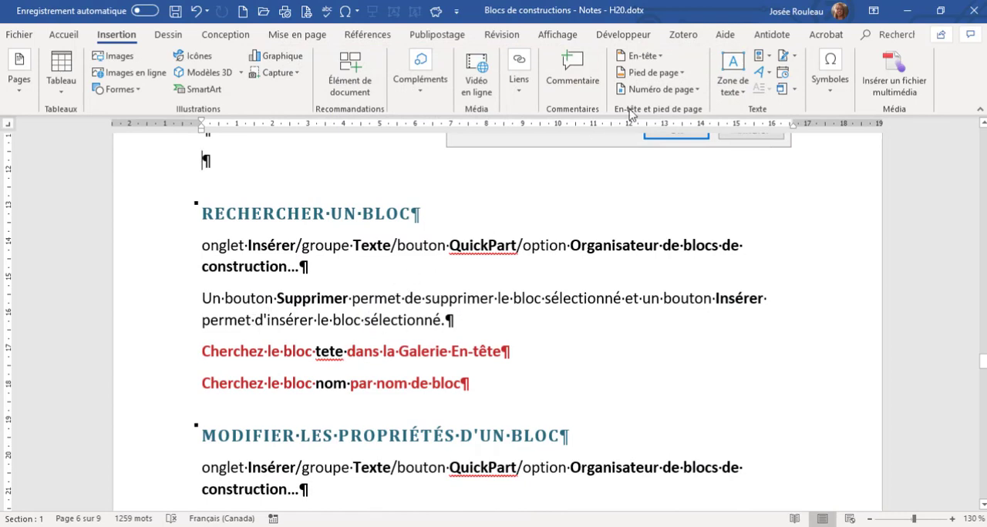
Reopen the building blocks organizer, sort the blocks by Nom, and find and preview the tete block.
left_click(761, 56)
left_click(766, 128)
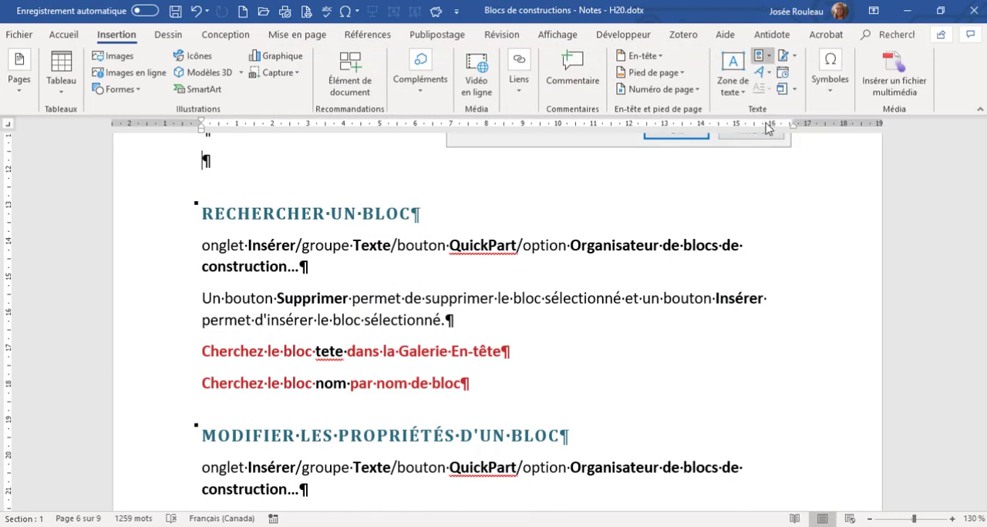
left_click(284, 93)
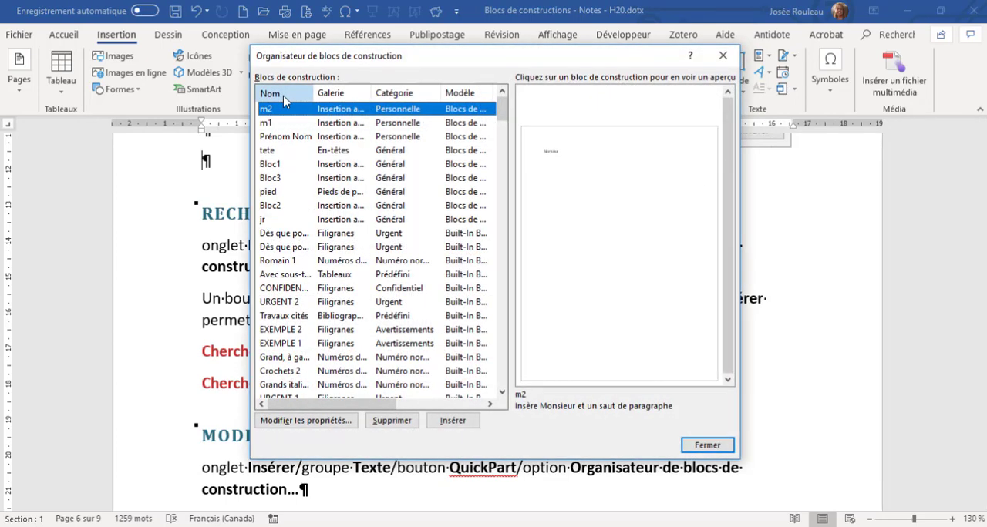
scroll(270, 233, "down", 20)
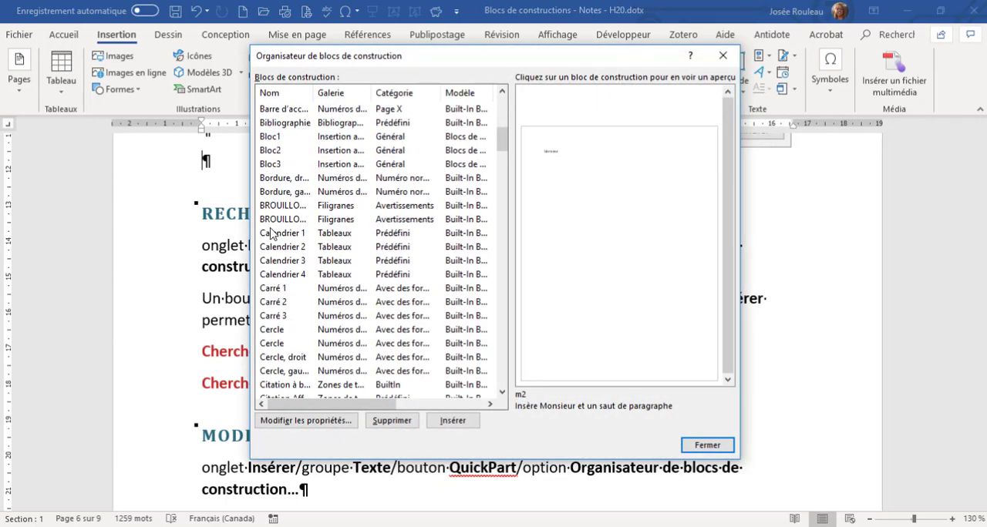
scroll(269, 233, "down", 20)
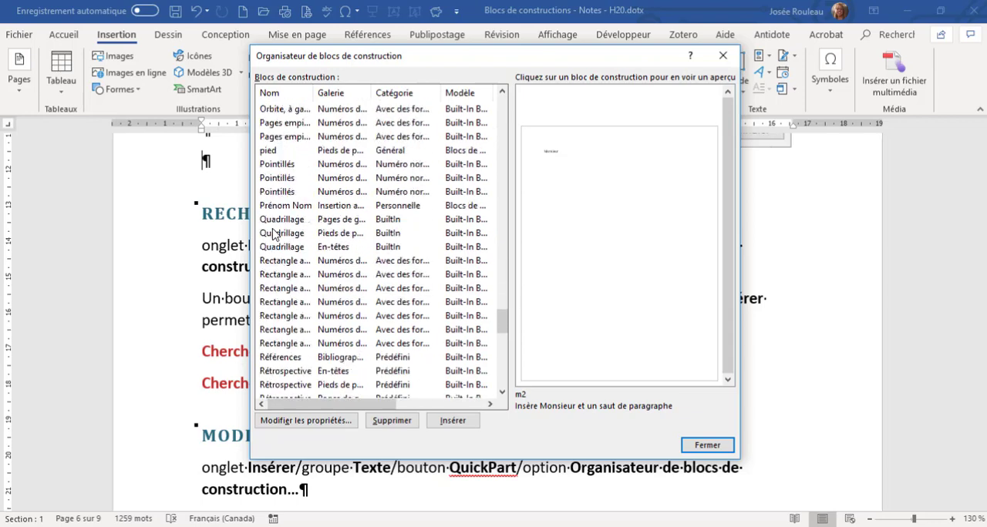
scroll(290, 307, "down", 6)
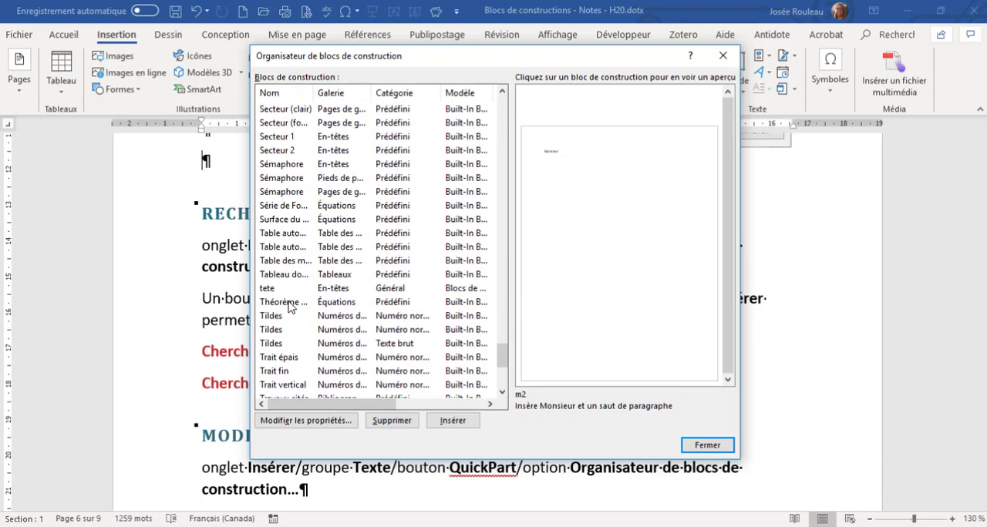
left_click(288, 292)
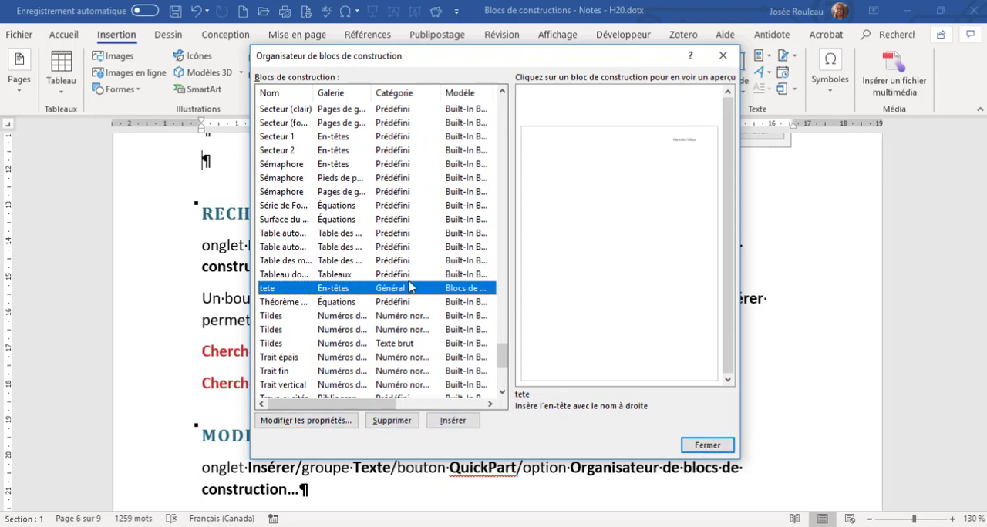
Search the name-sorted list for the full-name block, preview the Prénom Nom block, and close the organizer.
scroll(375, 262, "up", 20)
scroll(301, 269, "down", 2)
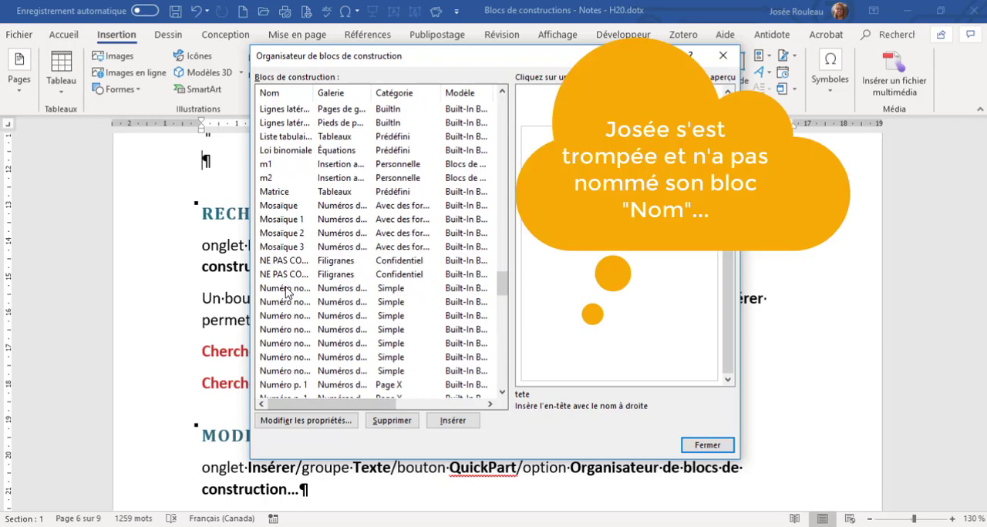
left_click(287, 312)
scroll(286, 310, "down", 3)
scroll(285, 311, "down", 2)
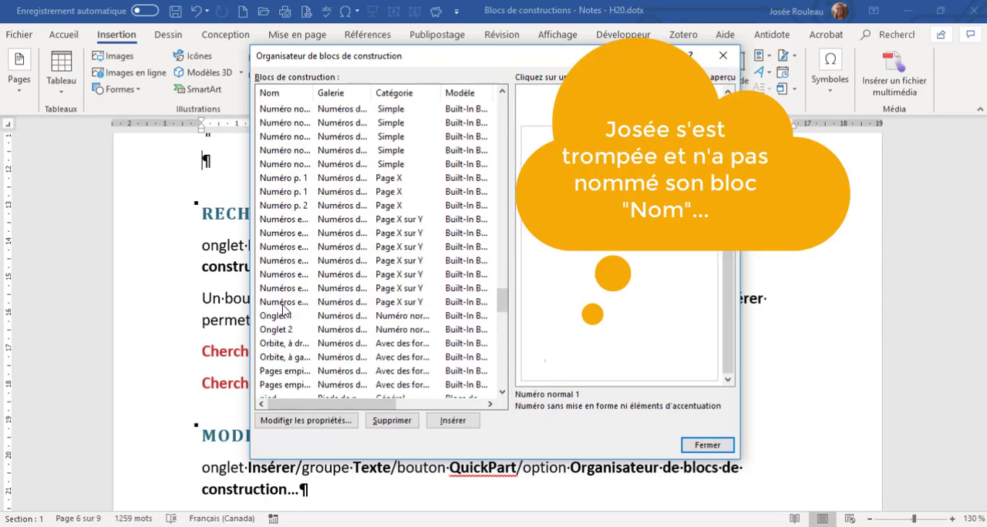
scroll(293, 262, "up", 2)
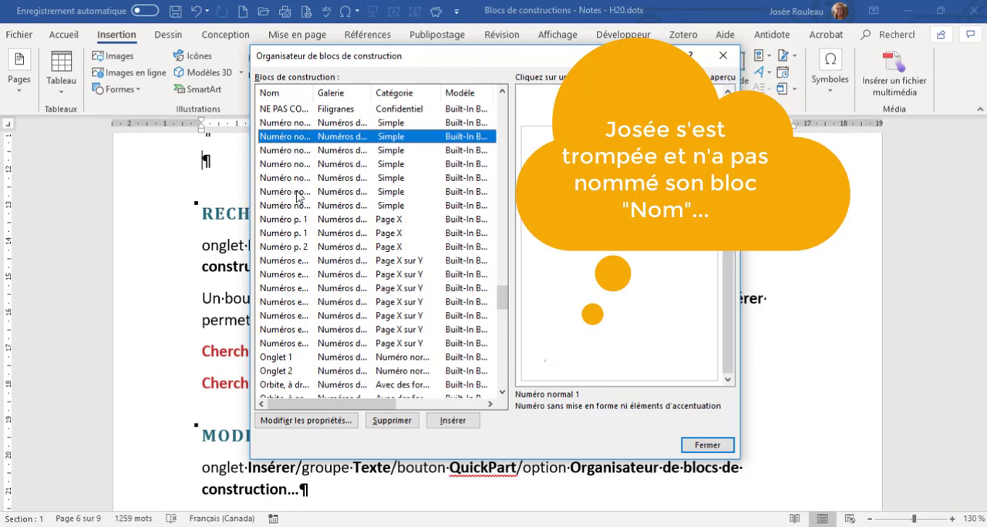
left_click_drag(407, 63, 467, 58)
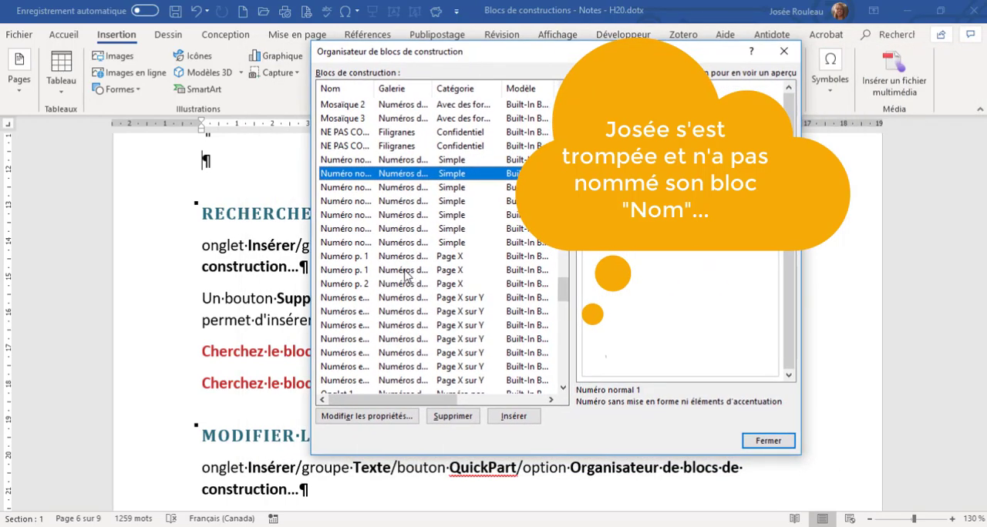
scroll(367, 281, "down", 1)
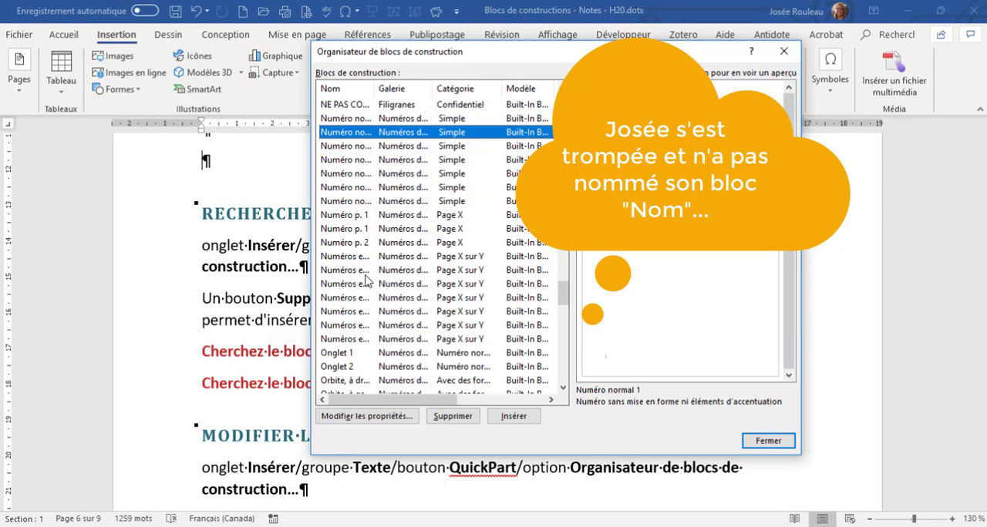
scroll(367, 281, "up", 2)
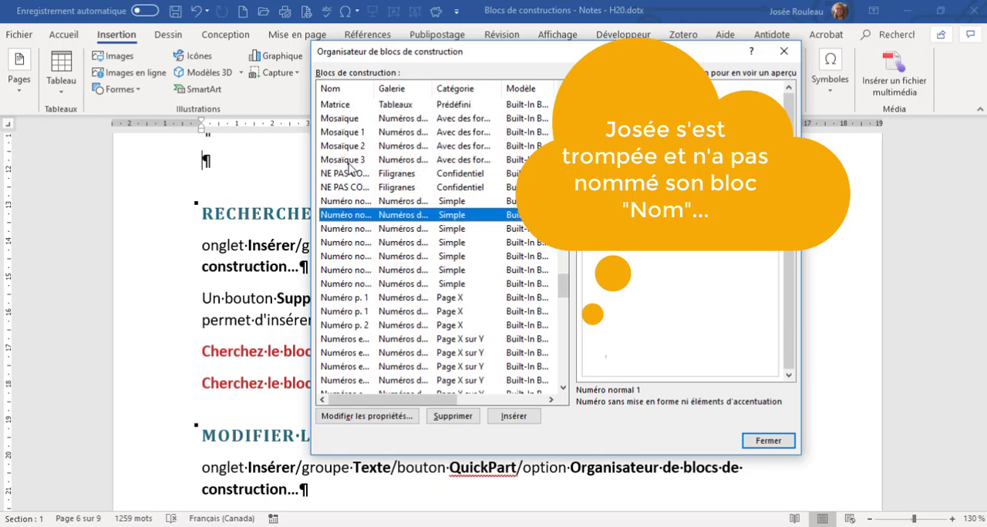
scroll(350, 166, "up", 2)
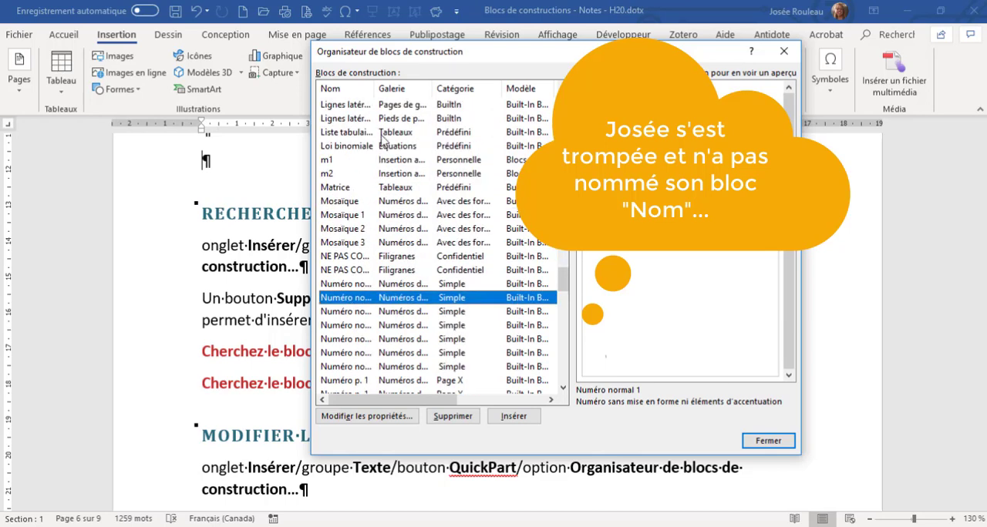
key("p")
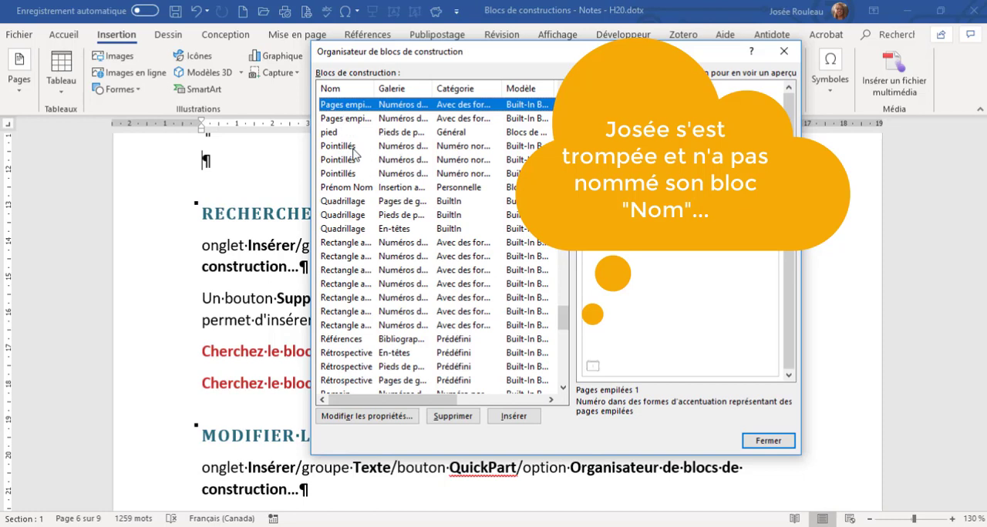
scroll(353, 153, "up", 1)
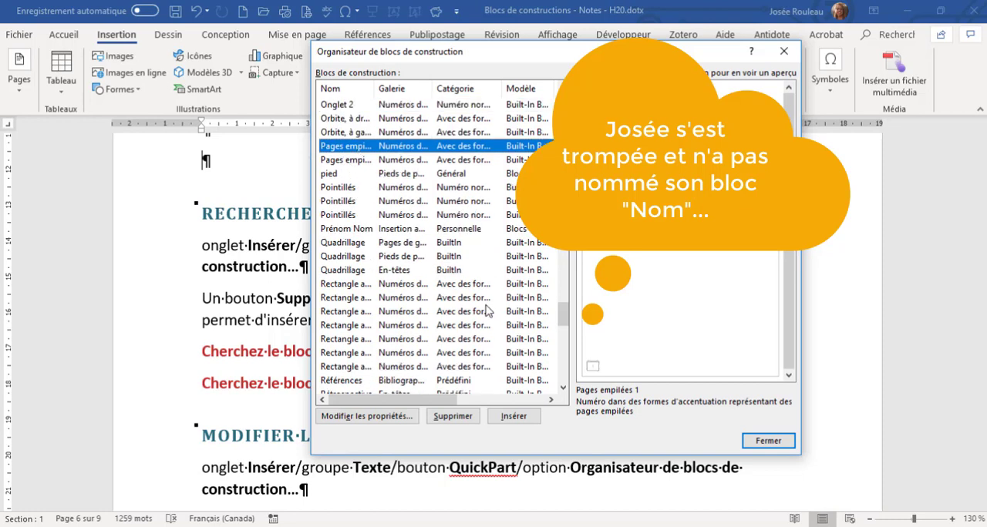
scroll(363, 185, "up", 1)
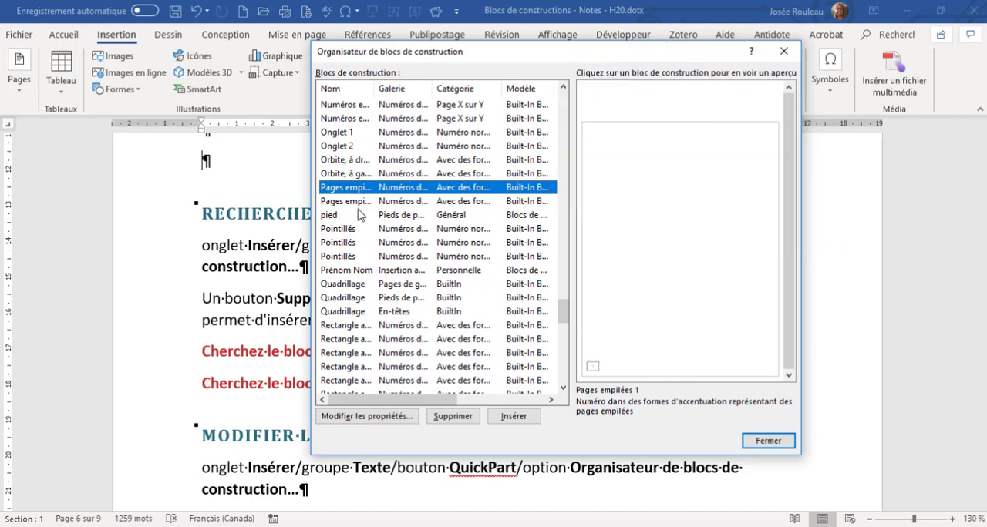
left_click(351, 271)
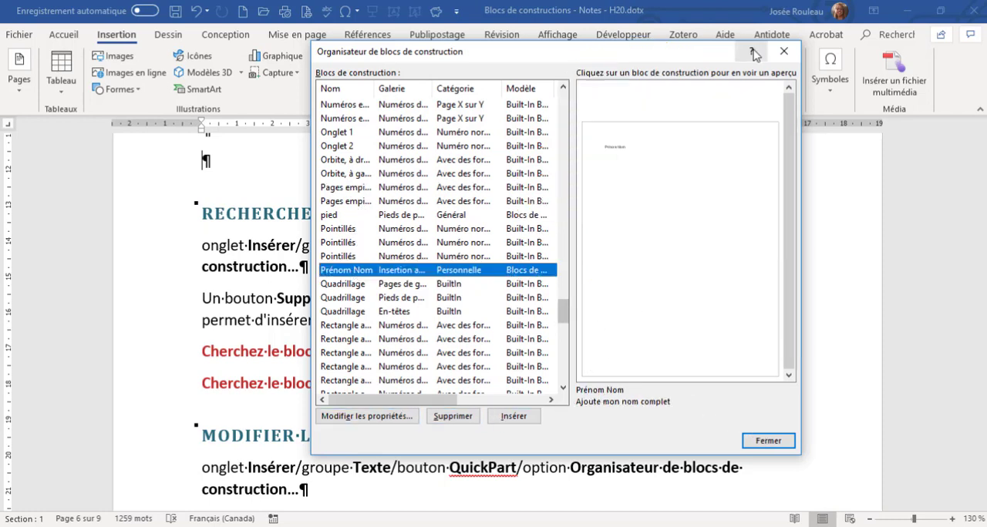
left_click(783, 52)
View the available actions for the Vide block in the header gallery, and leave the gallery without choosing any.
scroll(427, 216, "down", 5)
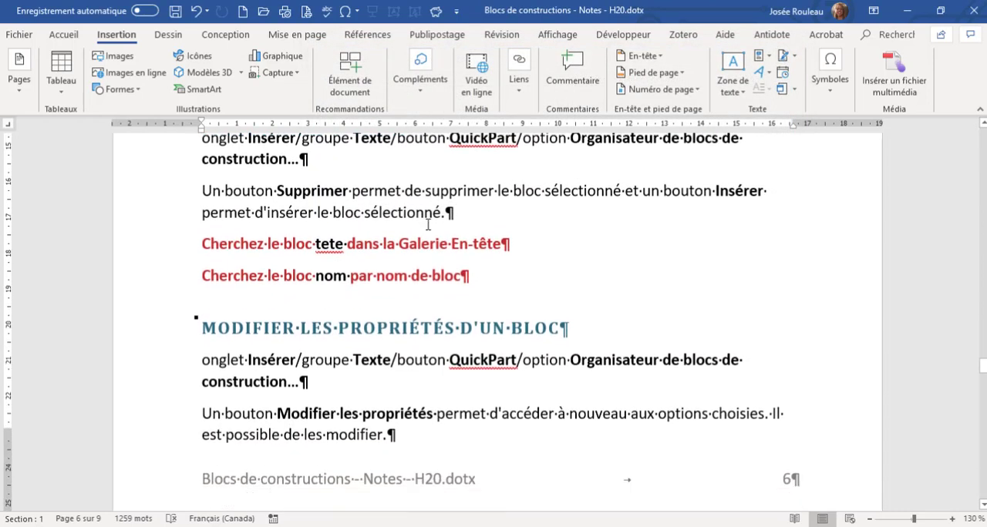
scroll(427, 227, "down", 6)
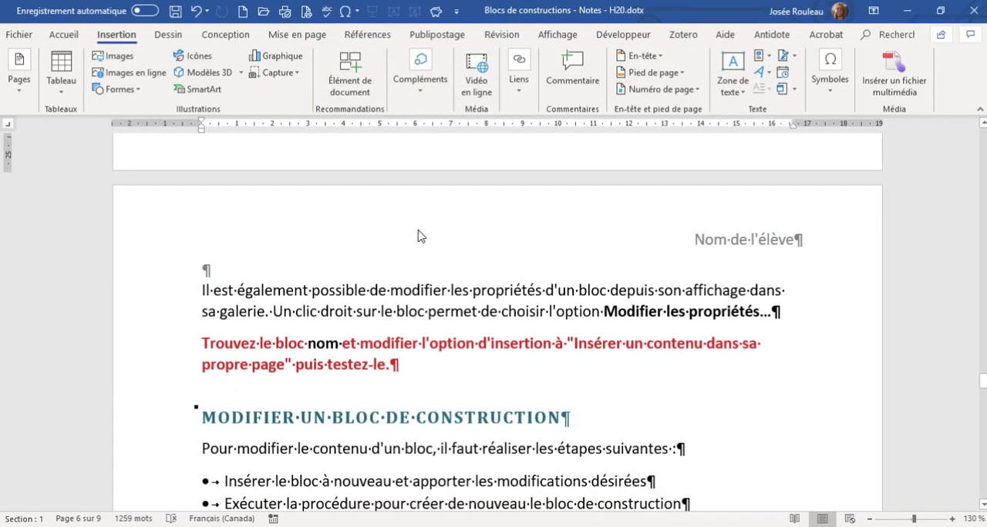
scroll(421, 237, "down", 1)
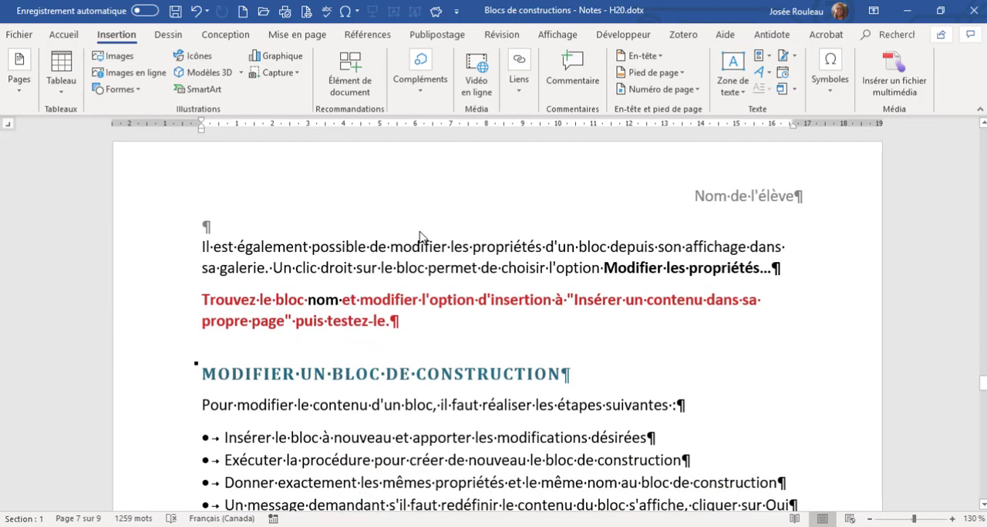
left_click(659, 59)
right_click(689, 124)
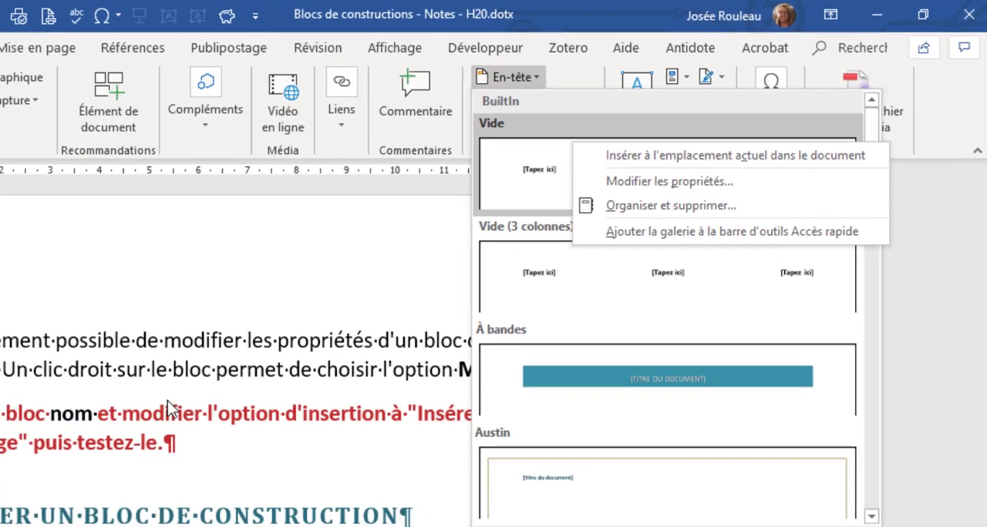
left_click(45, 486)
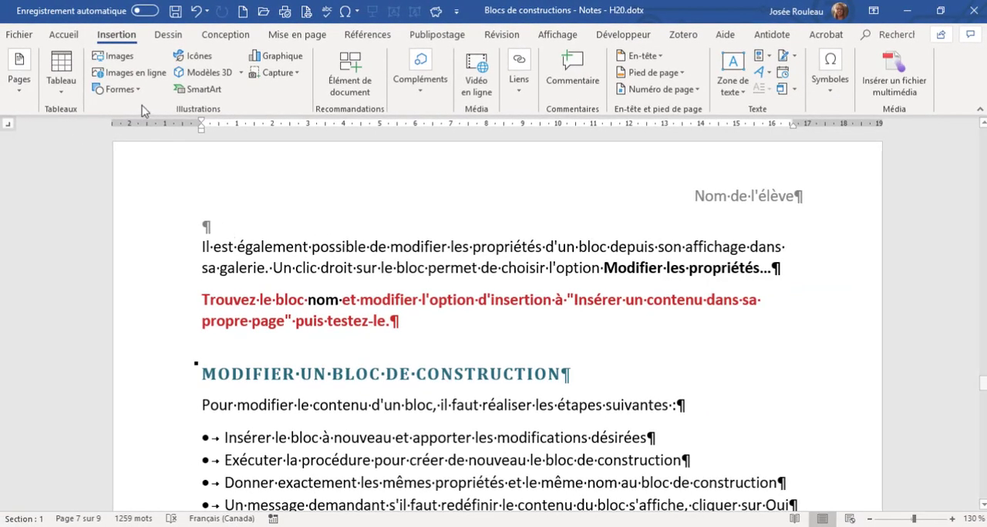
View the available actions for the Avec sous-titres 1 quick table, and leave the gallery without choosing any.
left_click(65, 83)
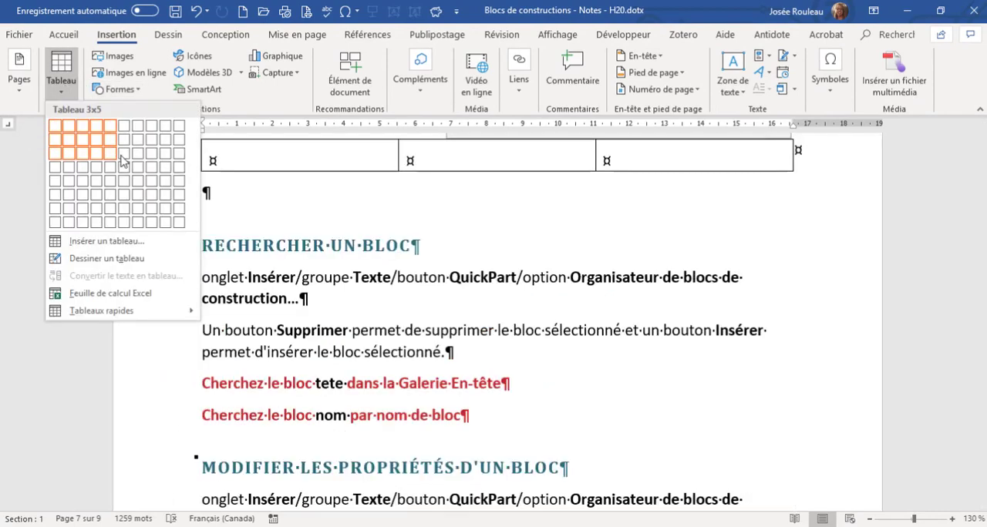
mouse_move(145, 318)
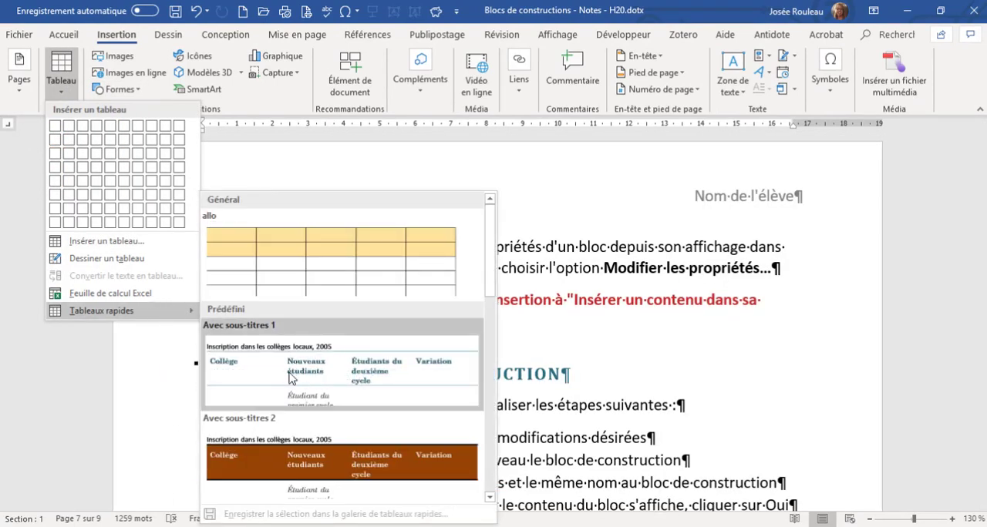
right_click(297, 379)
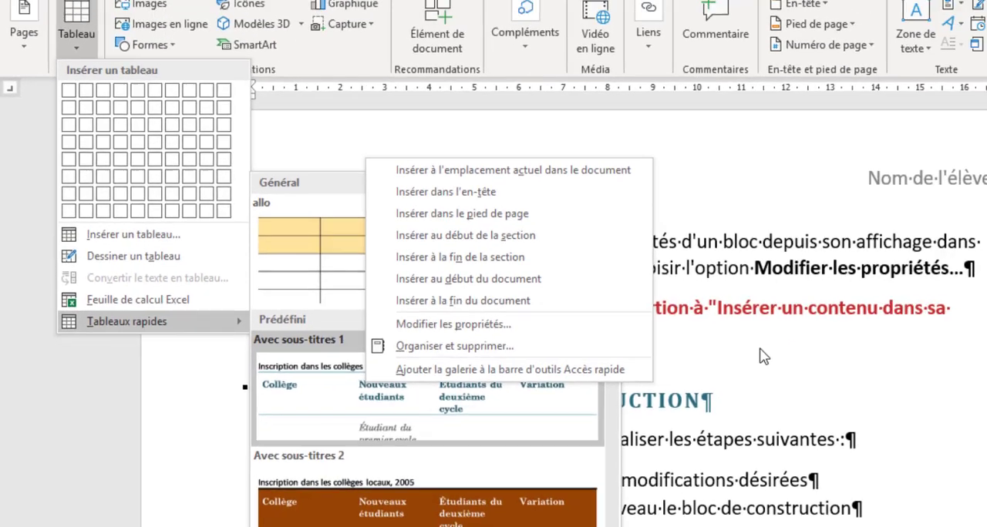
left_click(950, 365)
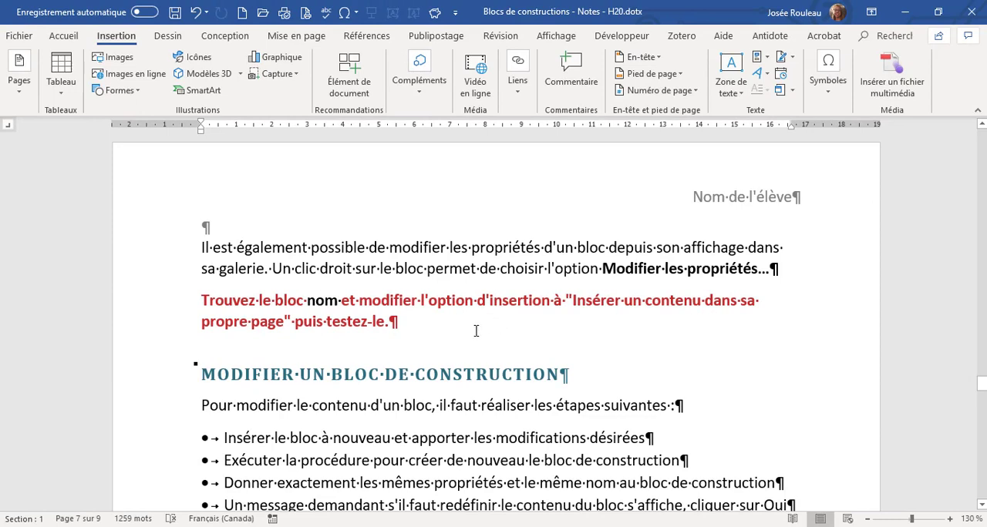
Insert the pied block from the Général category of the footer gallery as the document's footer.
scroll(476, 331, "down", 5)
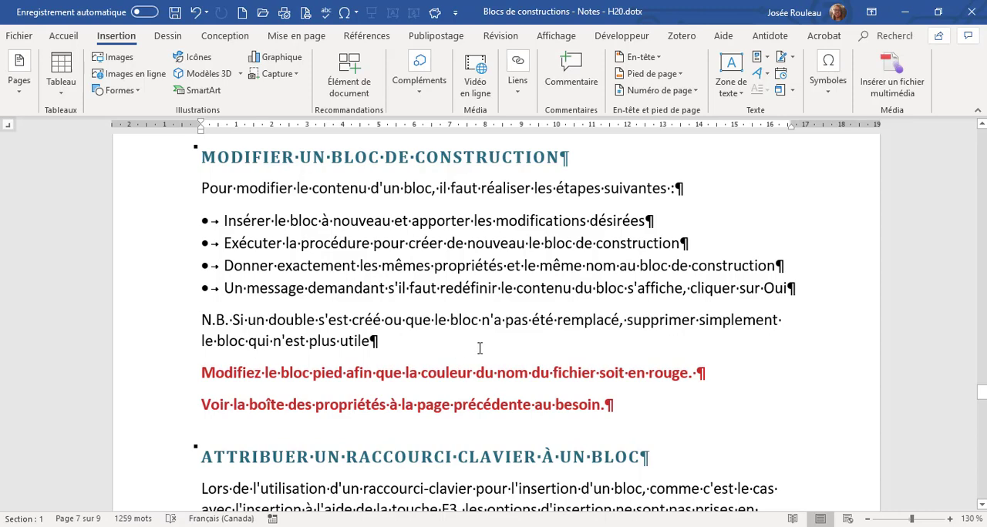
scroll(452, 351, "down", 1)
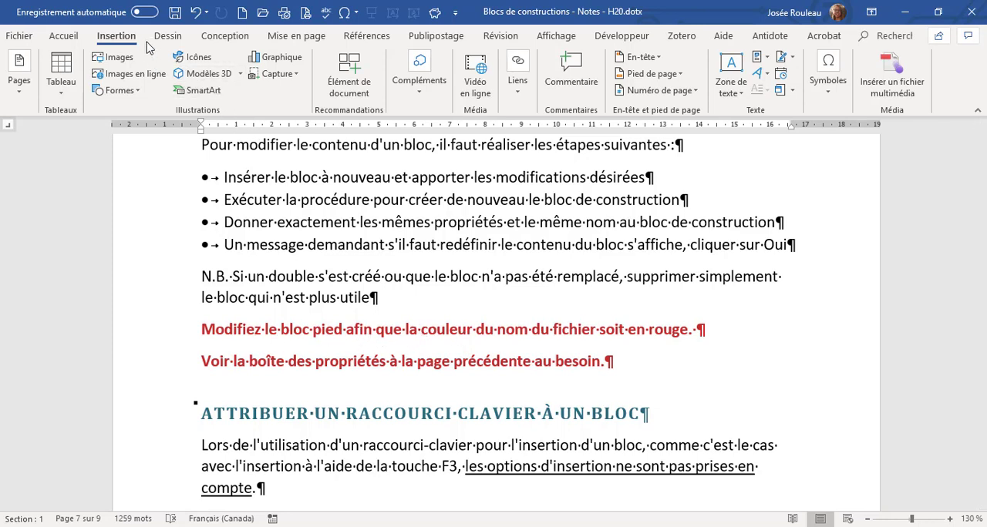
left_click(680, 74)
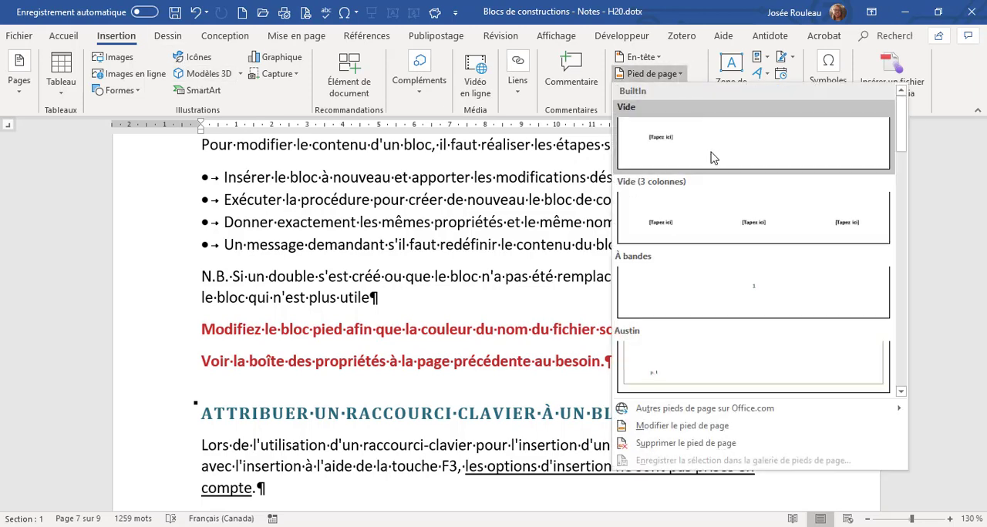
scroll(711, 281, "down", 5)
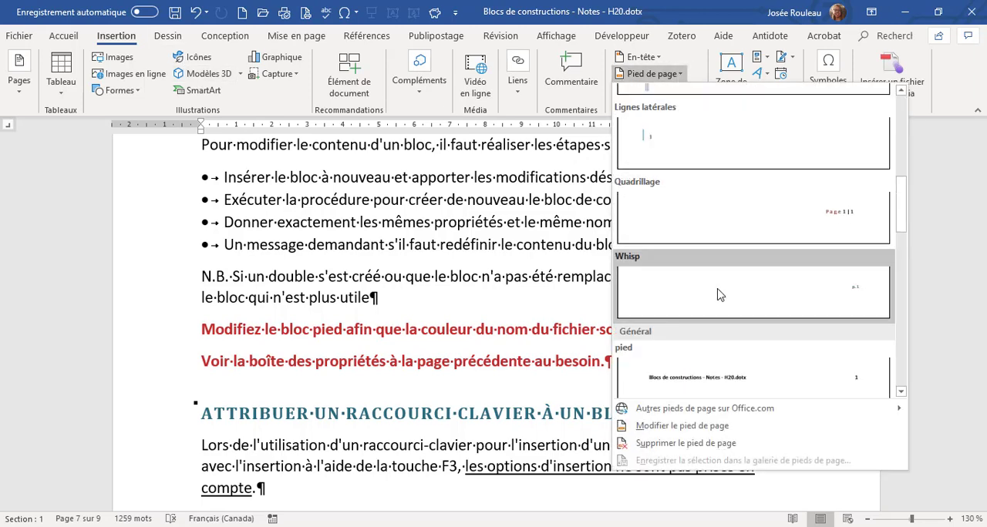
scroll(720, 286, "down", 3)
left_click(712, 164)
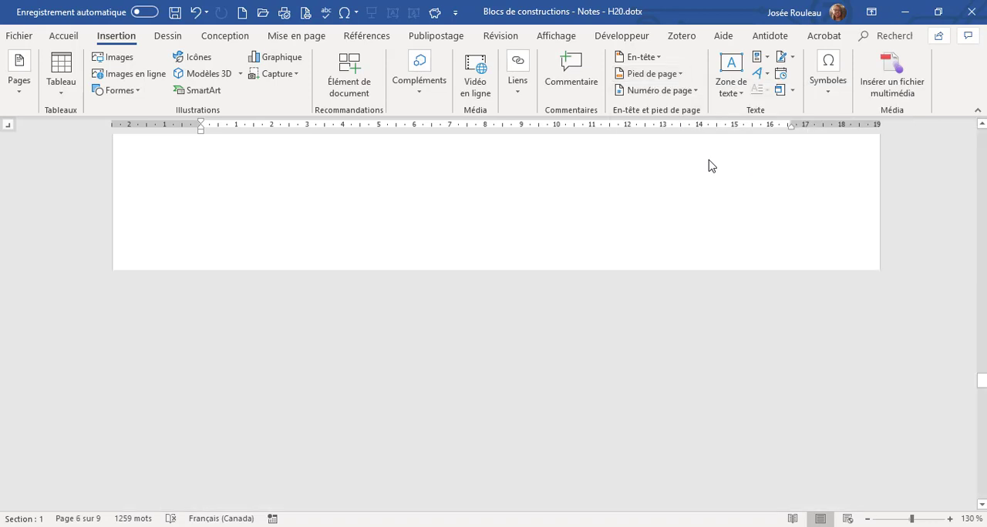
Set the font size of the footer line with the file name and page number to 8.
left_click(168, 407)
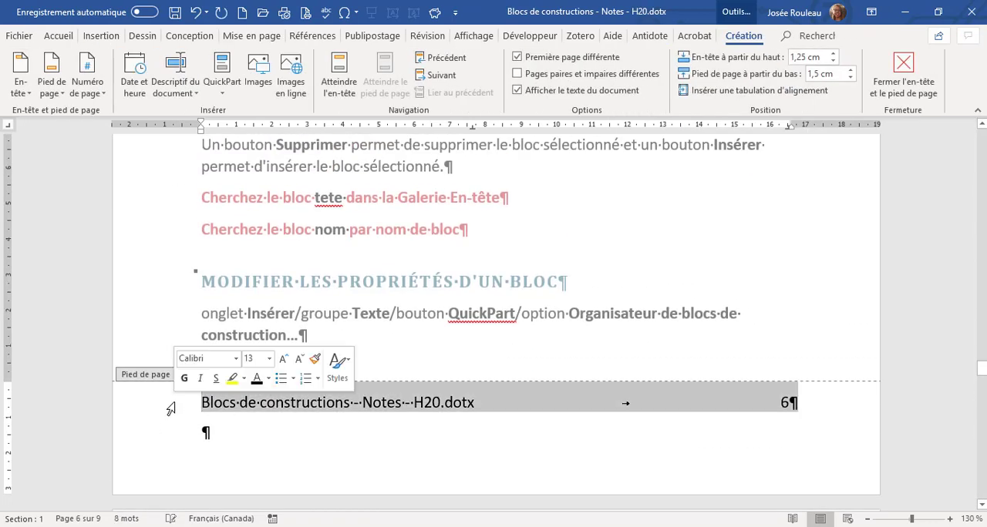
left_click(59, 36)
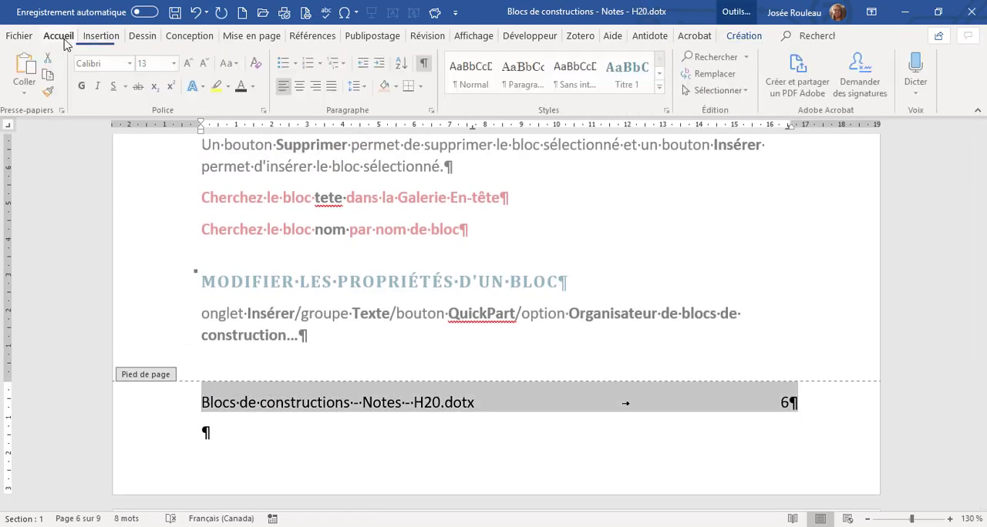
left_click(175, 63)
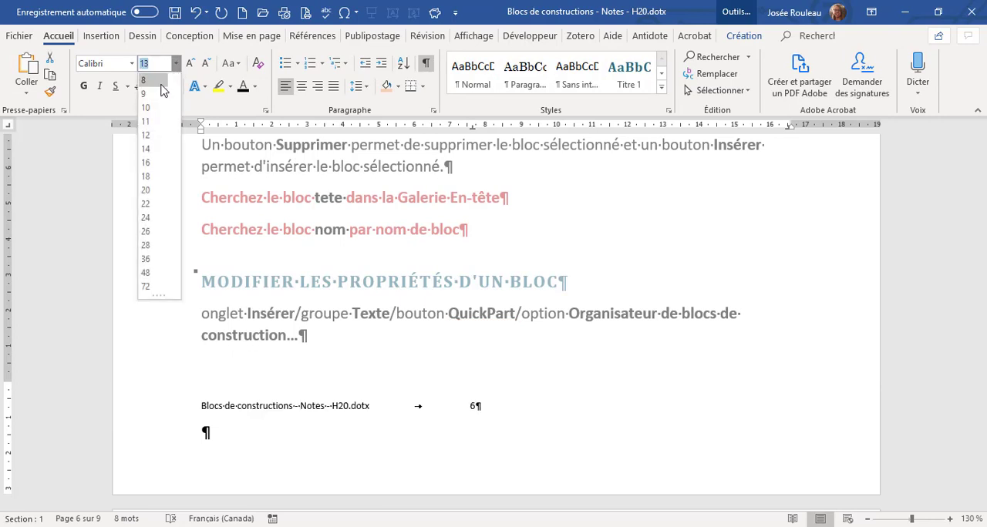
left_click(146, 78)
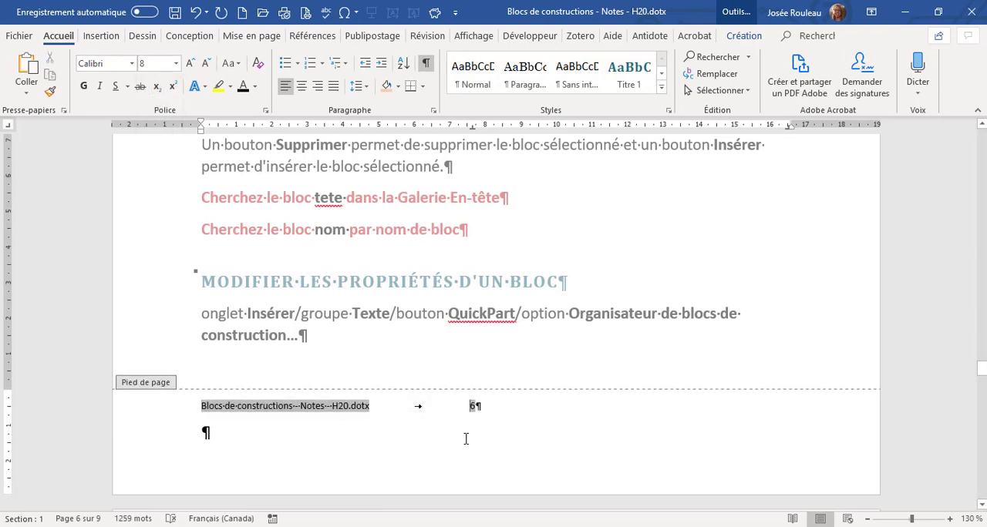
Change the font colour of the file name in the footer to the standard red.
left_click_drag(381, 410, 189, 401)
left_click(254, 89)
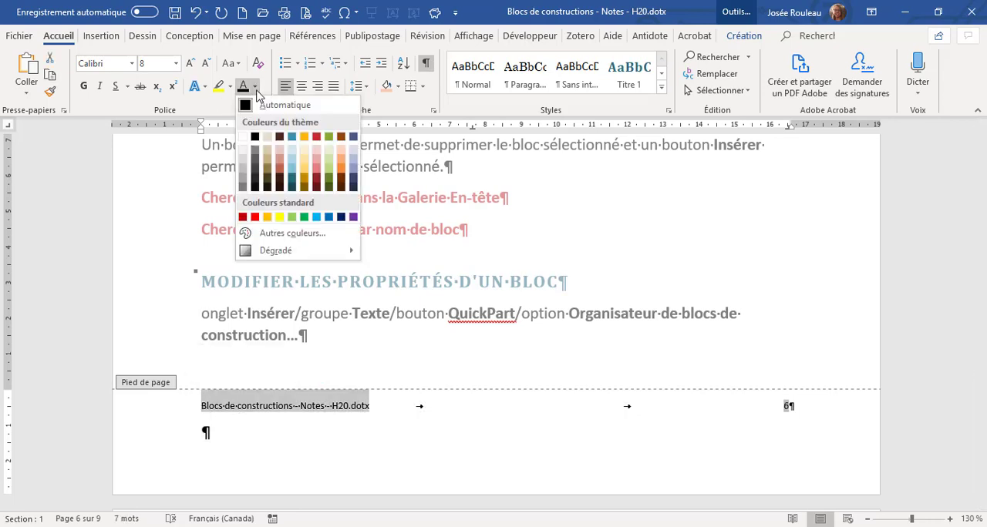
left_click(255, 217)
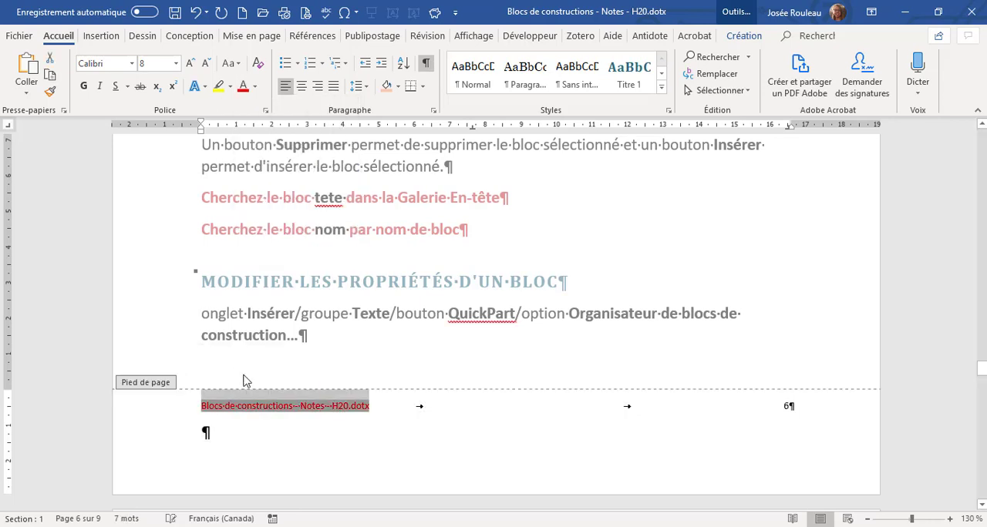
Start a new building block from the whole footer line, named pied, with gallery Pages de garde and category Général.
left_click(145, 416)
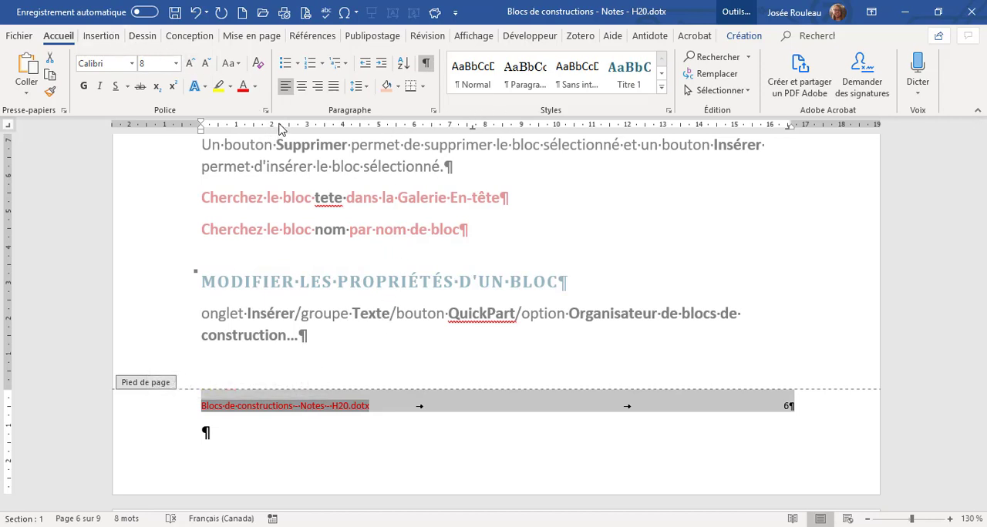
key("alt")
key("alt+F3")
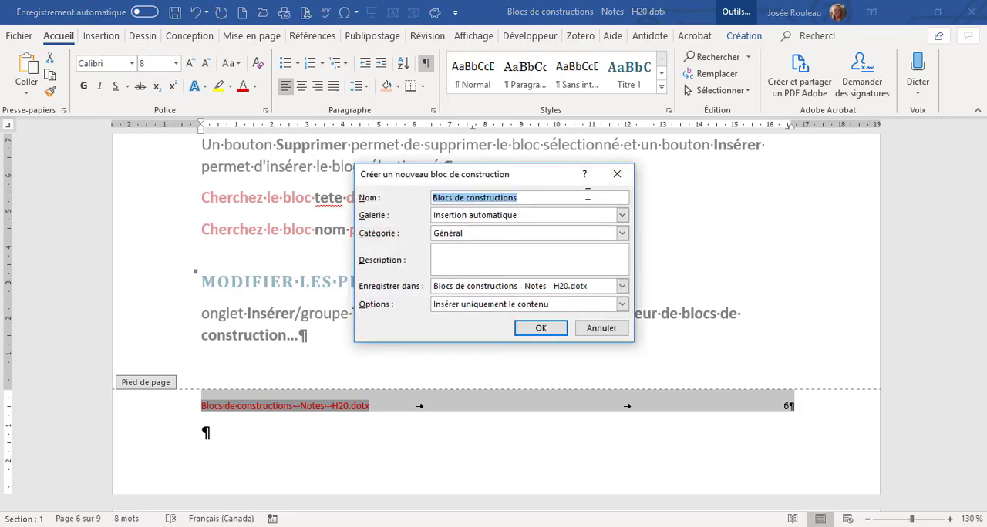
type("pied")
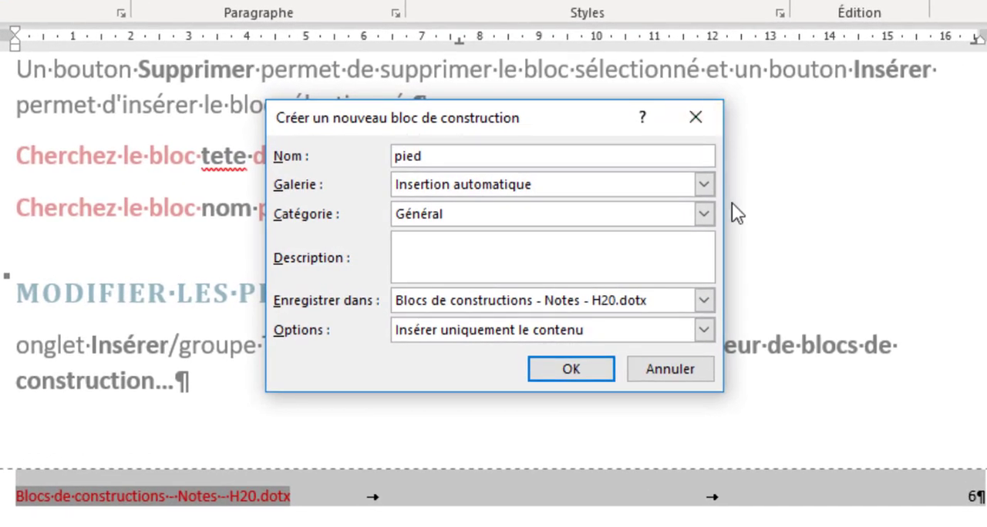
left_click(705, 187)
left_click(561, 328)
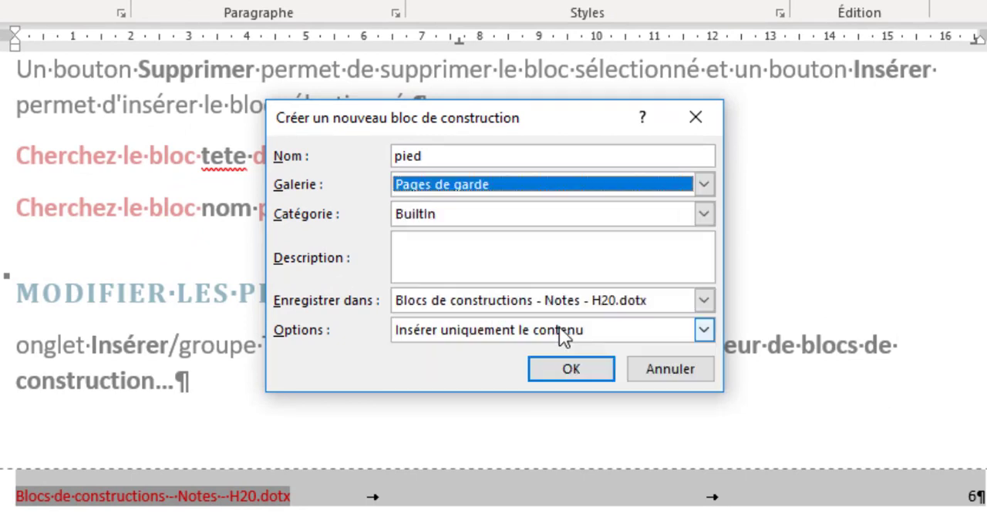
left_click(703, 217)
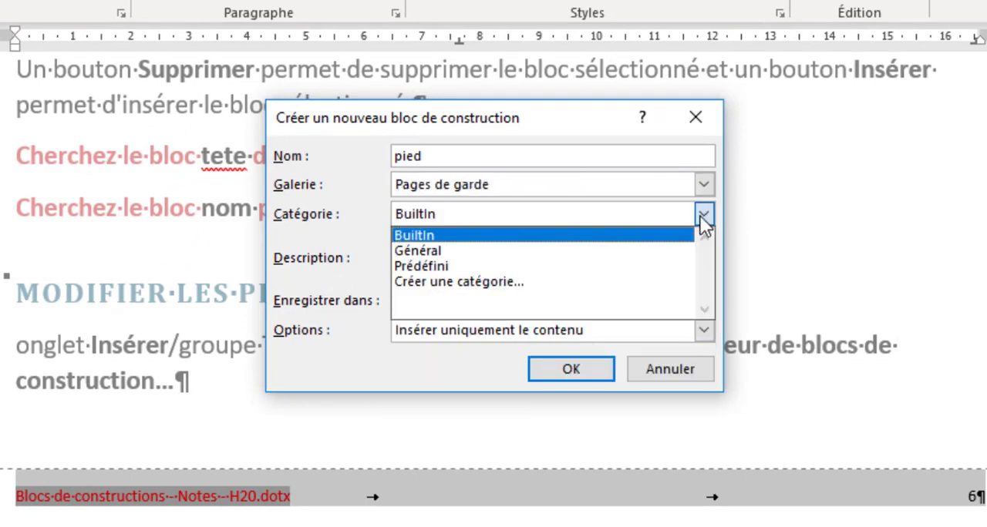
left_click(602, 251)
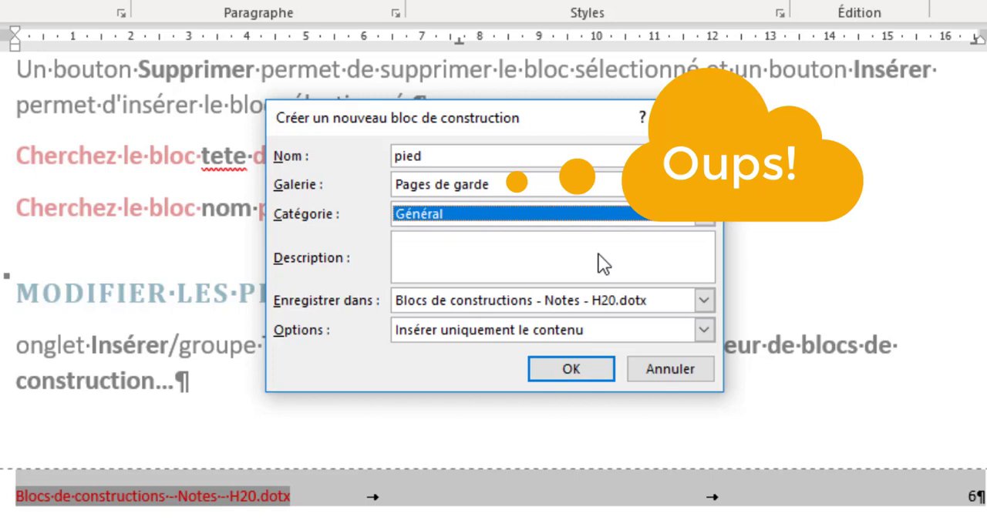
Describe the new block as "Insère le nom du fichier et le numéro de page" and create it.
left_click(483, 252)
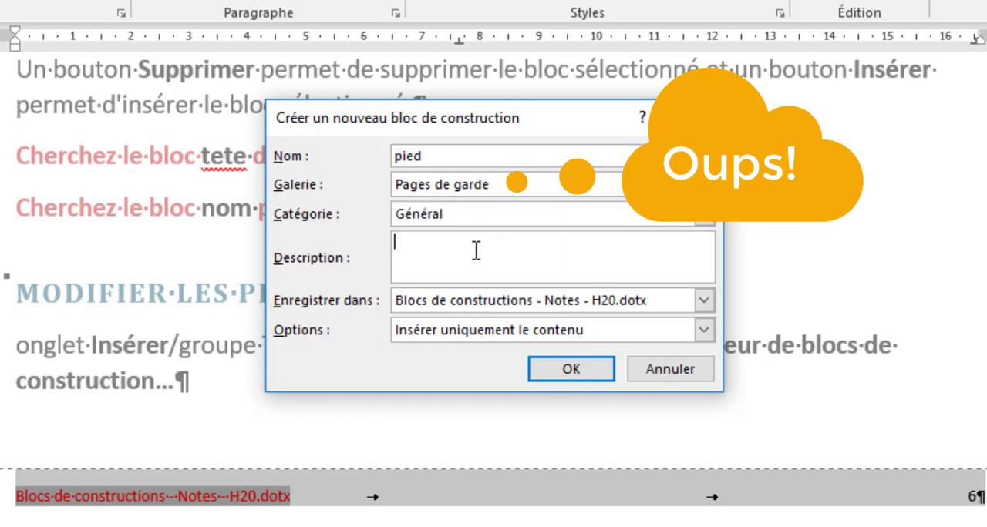
type("Insère ")
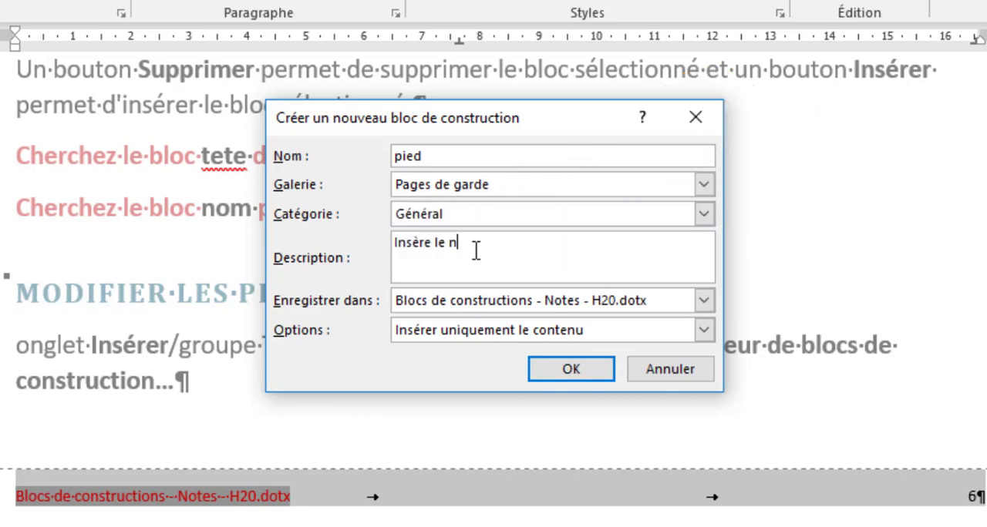
type("le nom du fichier et le numéro de ")
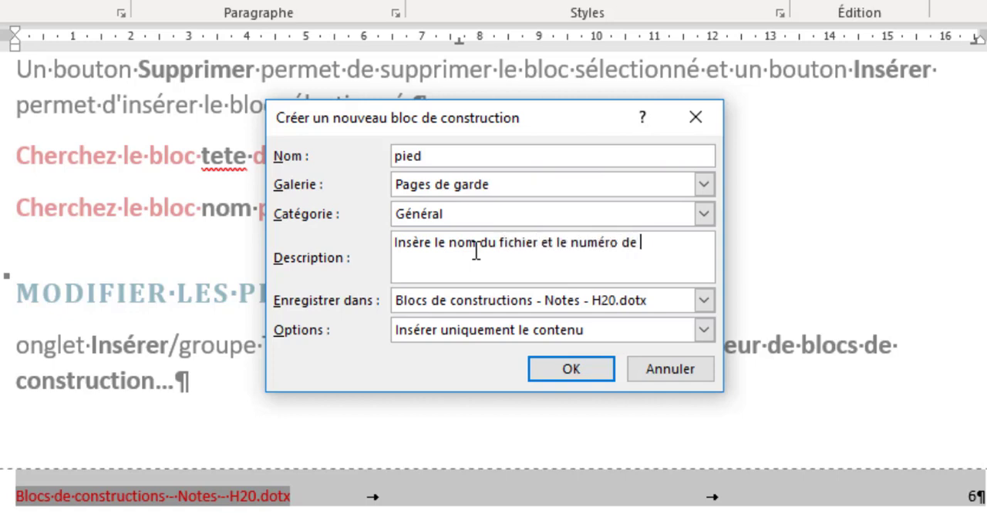
type("page")
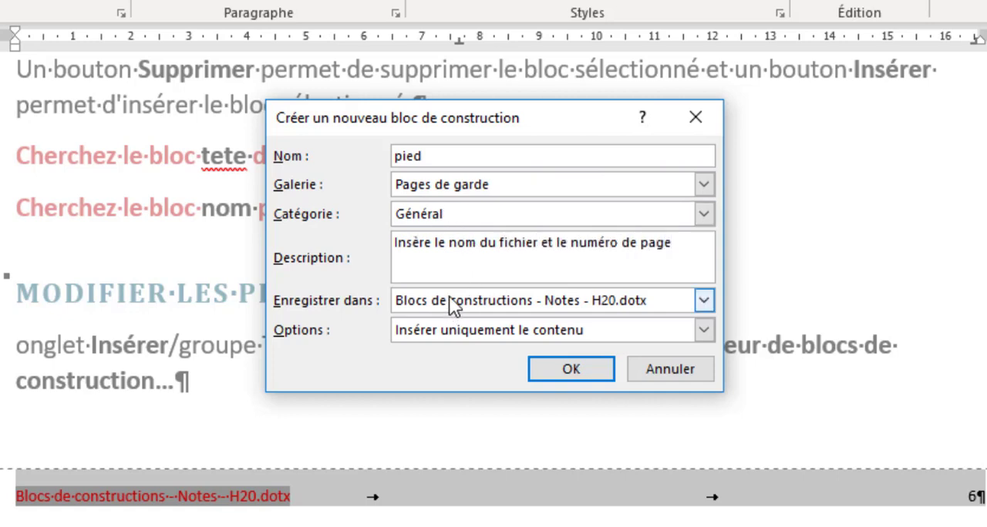
left_click(569, 371)
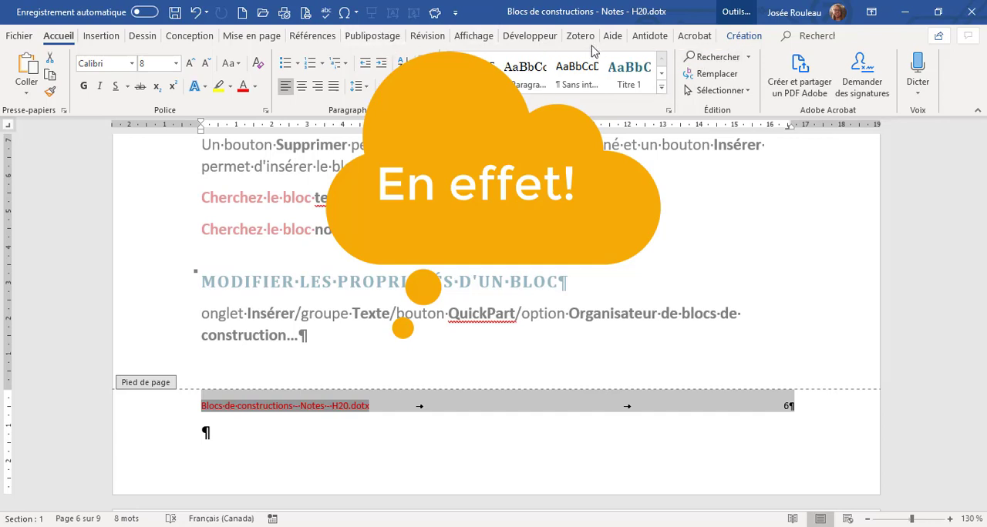
Open the building blocks organizer and select the pied block that belongs to the Pages de garde gallery.
left_click(101, 36)
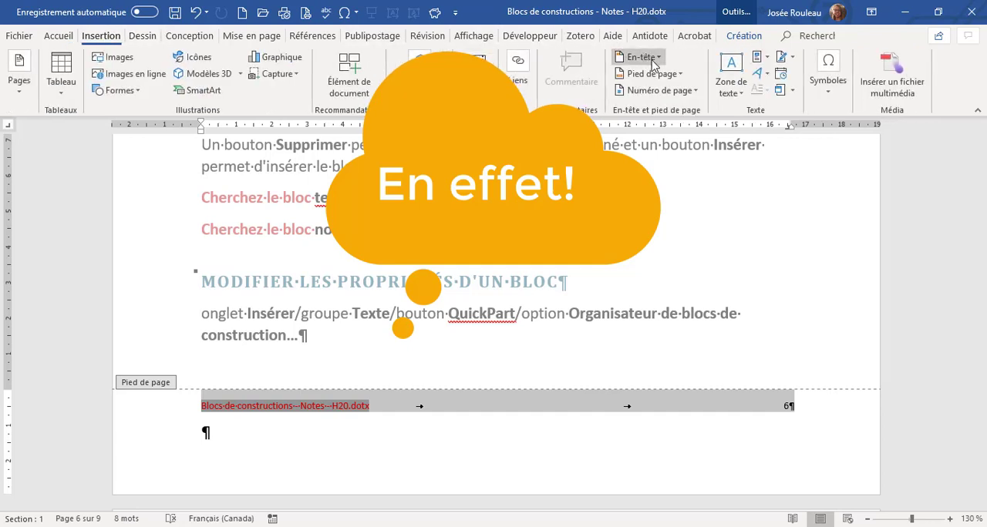
left_click(756, 57)
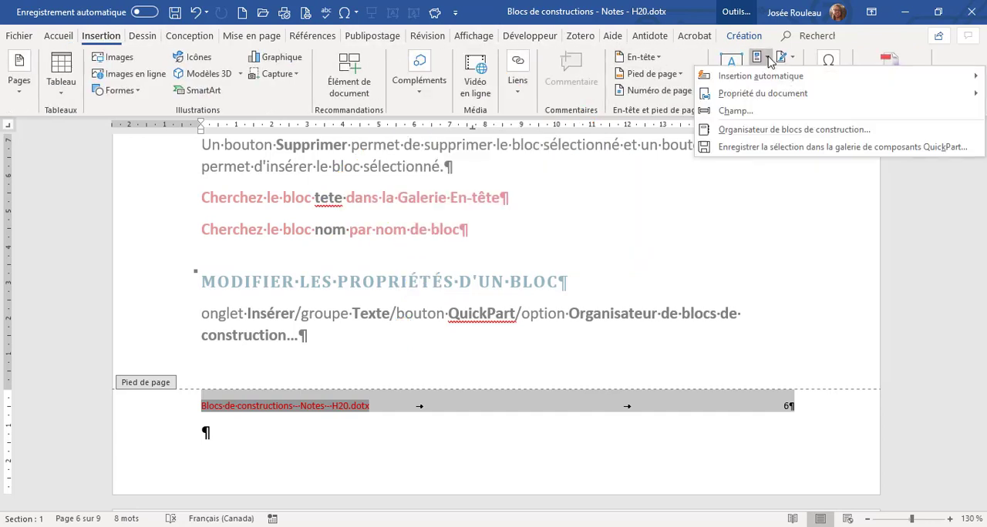
left_click(781, 136)
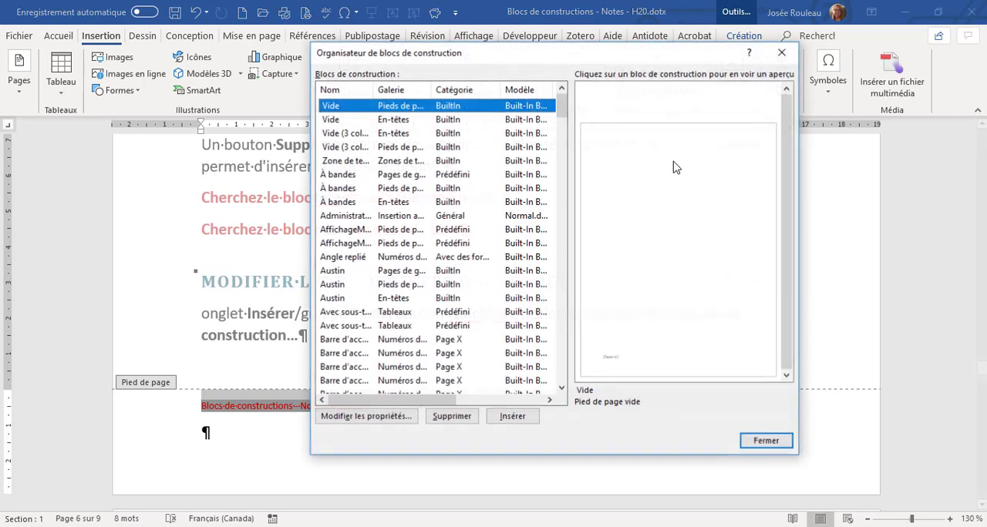
left_click(349, 92)
left_click(347, 108)
key("p")
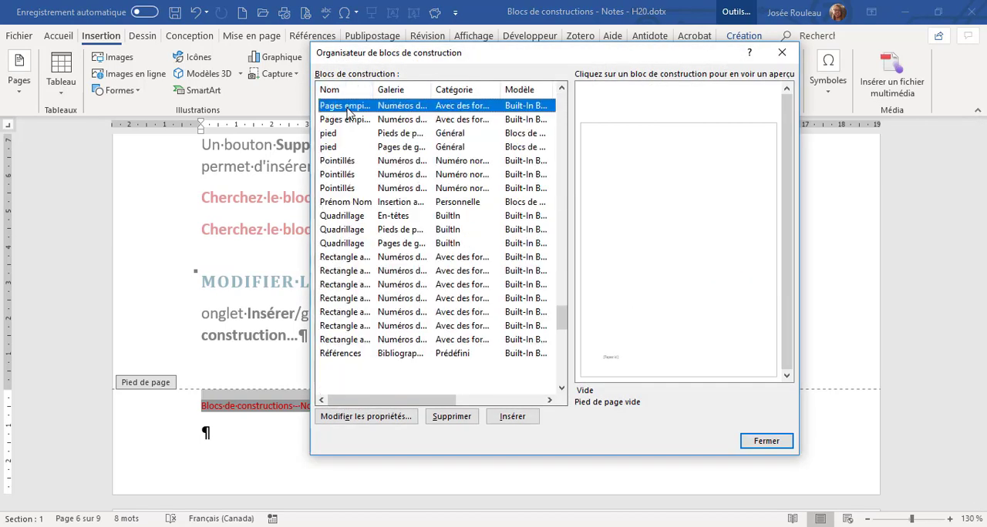
left_click(348, 135)
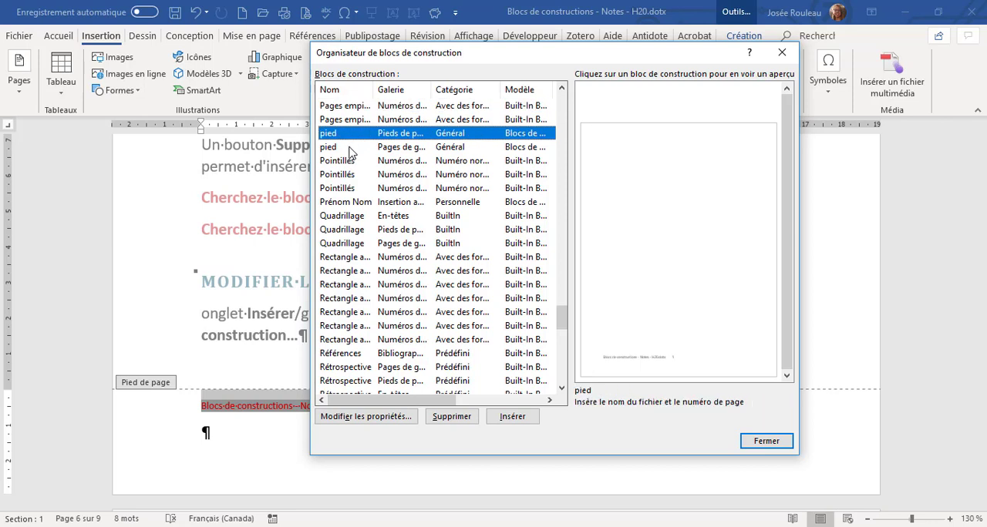
left_click(350, 148)
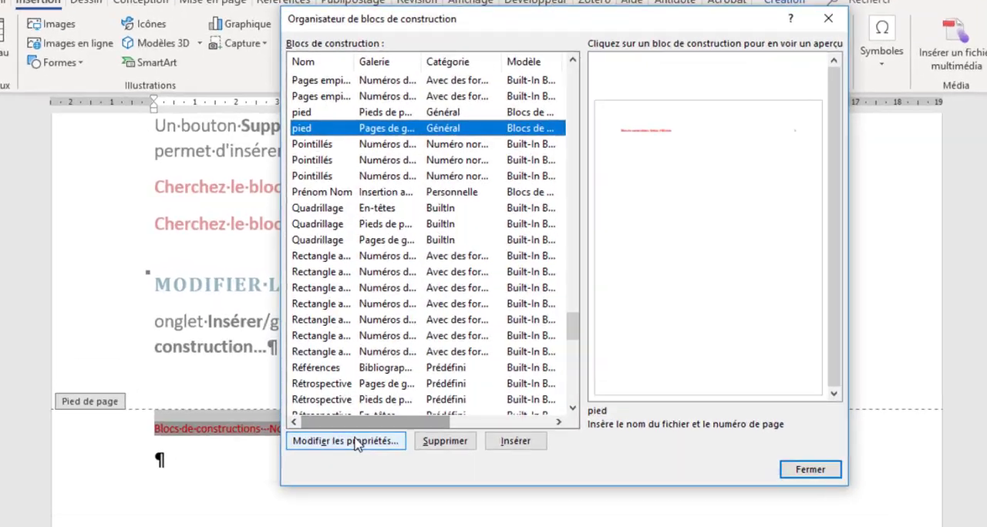
Change the gallery of the selected pied block to Pieds de page and accept redefining the entry.
left_click(357, 417)
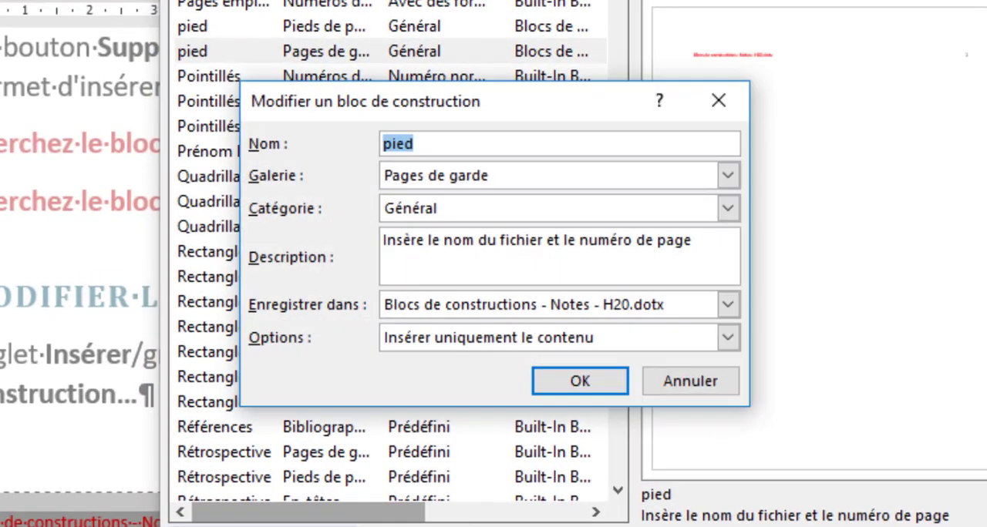
left_click(738, 162)
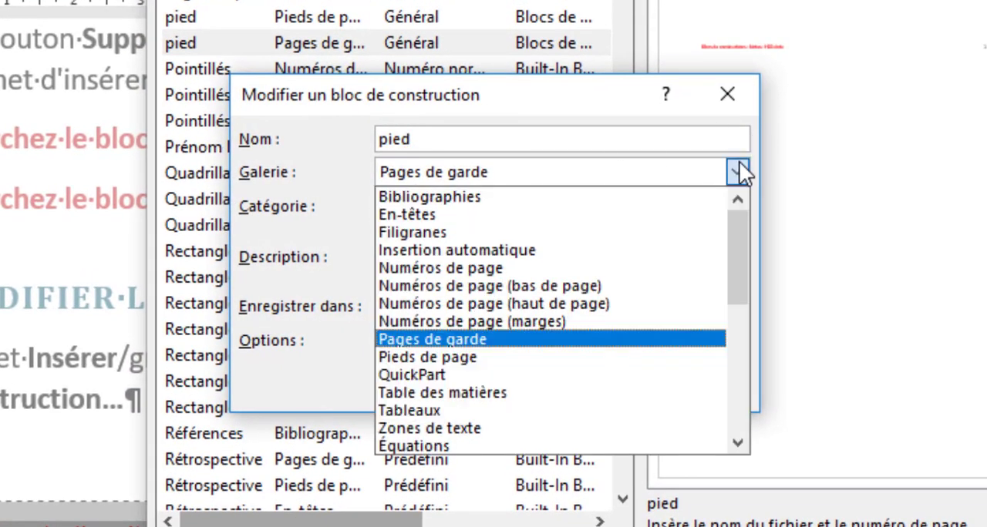
left_click(643, 358)
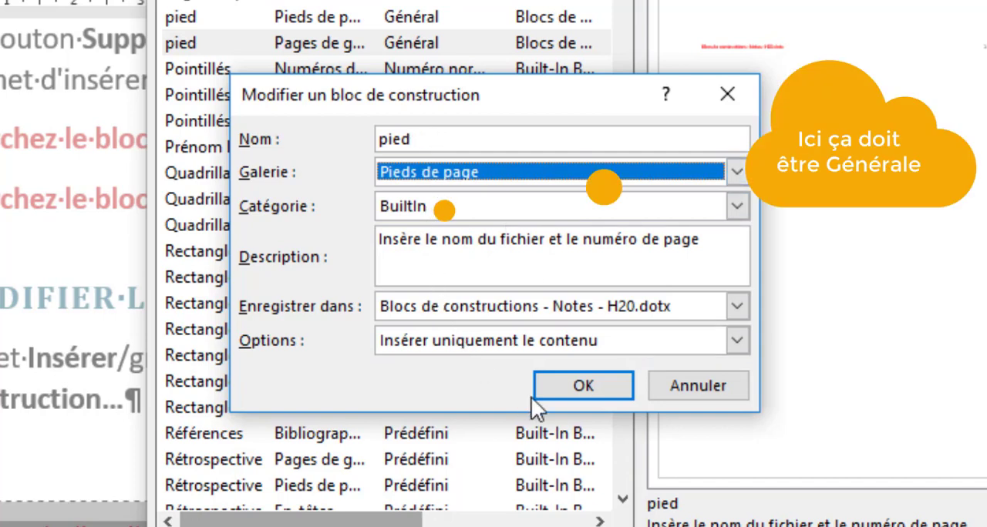
left_click(579, 387)
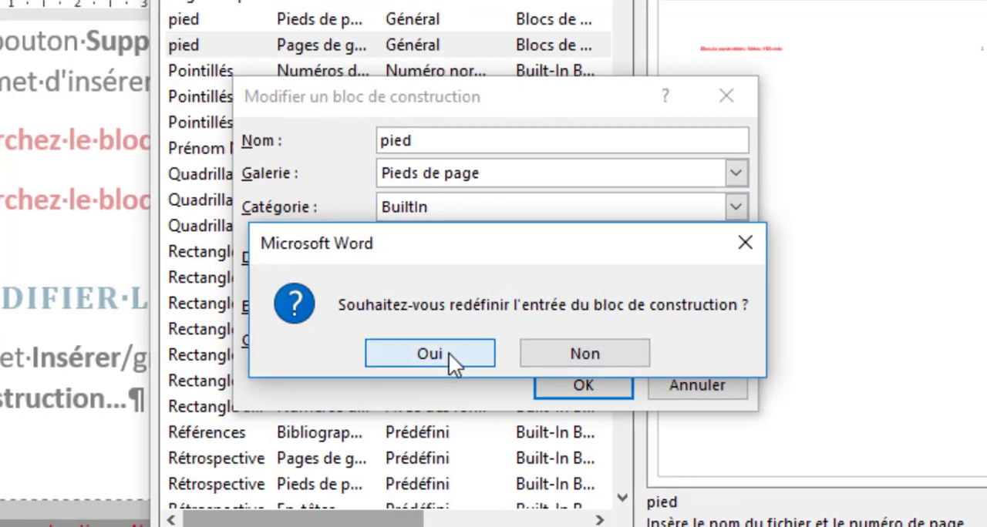
left_click(447, 353)
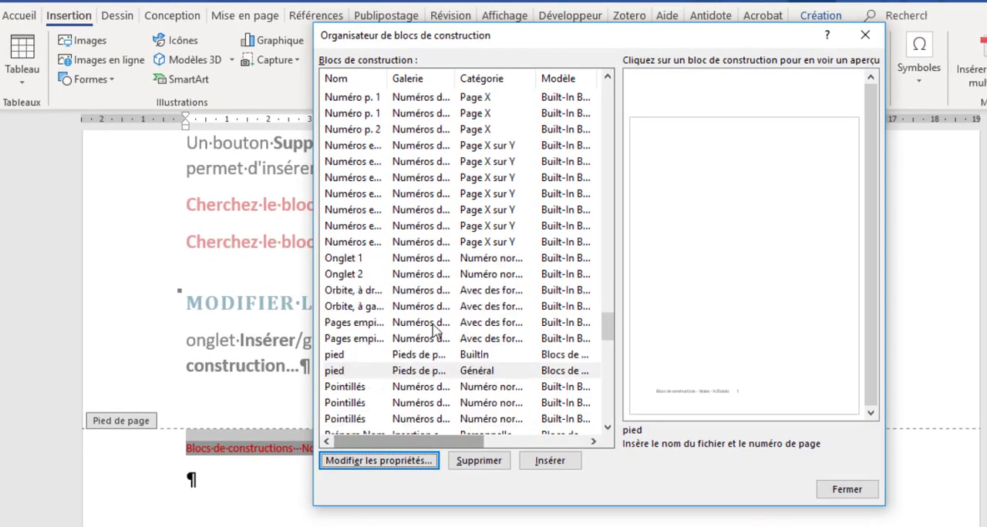
Compare the two pied blocks in the organizer and delete the old one with the black file name in category Général.
scroll(434, 330, "down", 1)
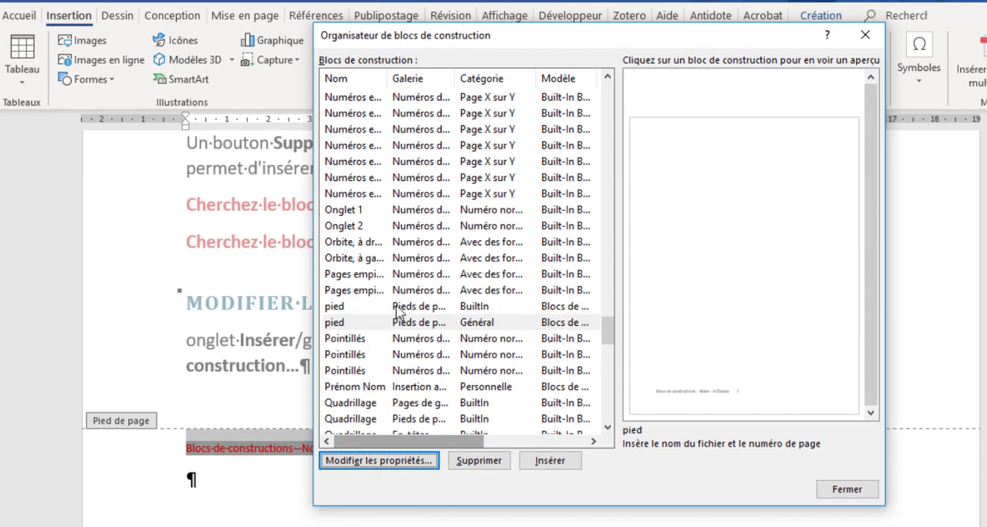
left_click(399, 308)
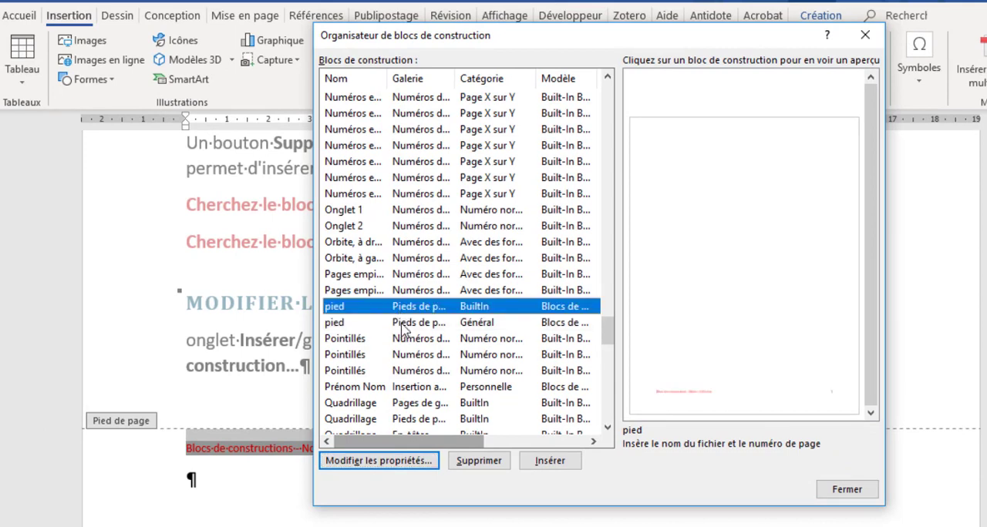
left_click(403, 324)
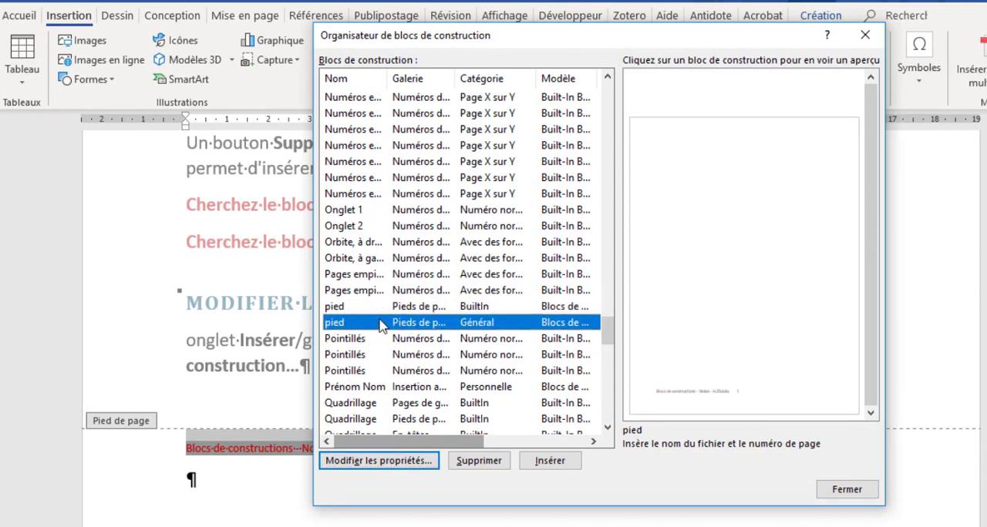
left_click(487, 463)
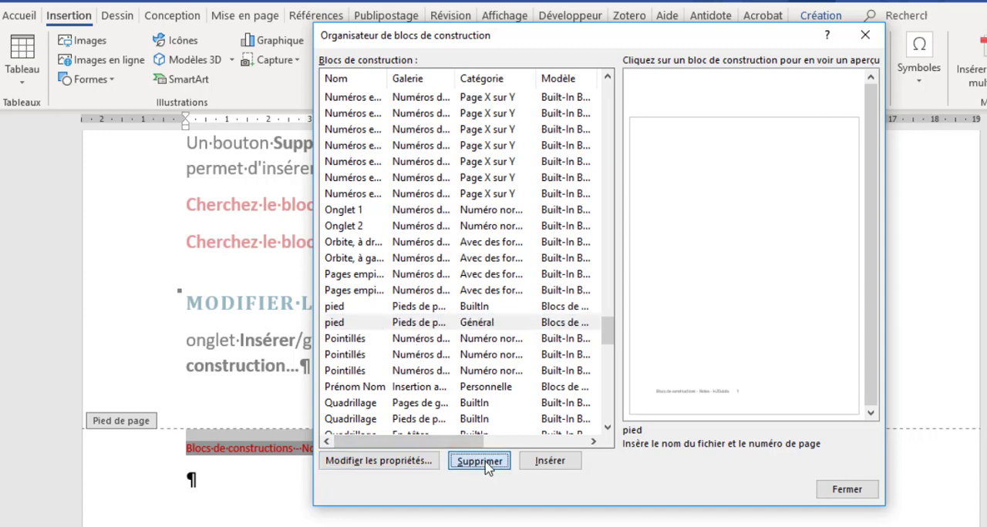
left_click(491, 340)
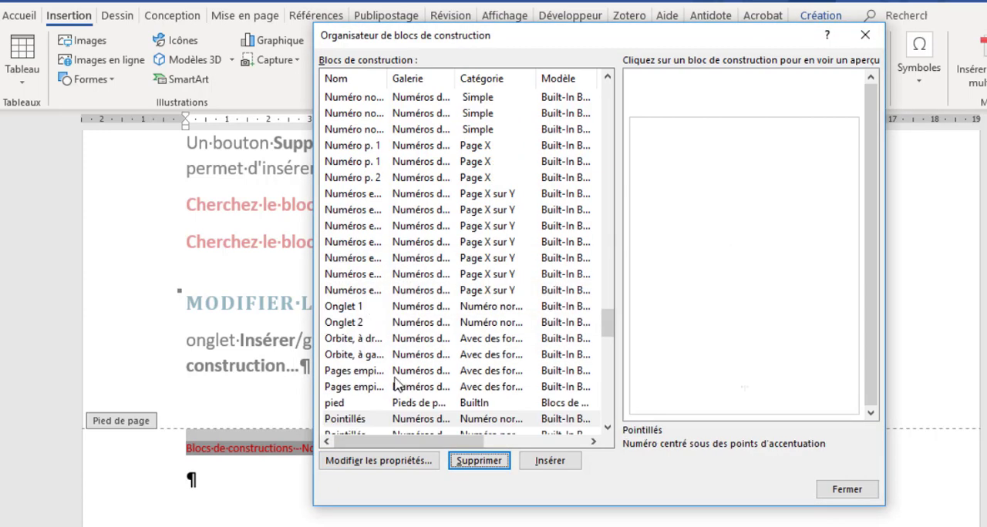
Set the category of the remaining pied block to Général, accept redefining the entry and close the organizer.
scroll(389, 382, "down", 1)
left_click(361, 356)
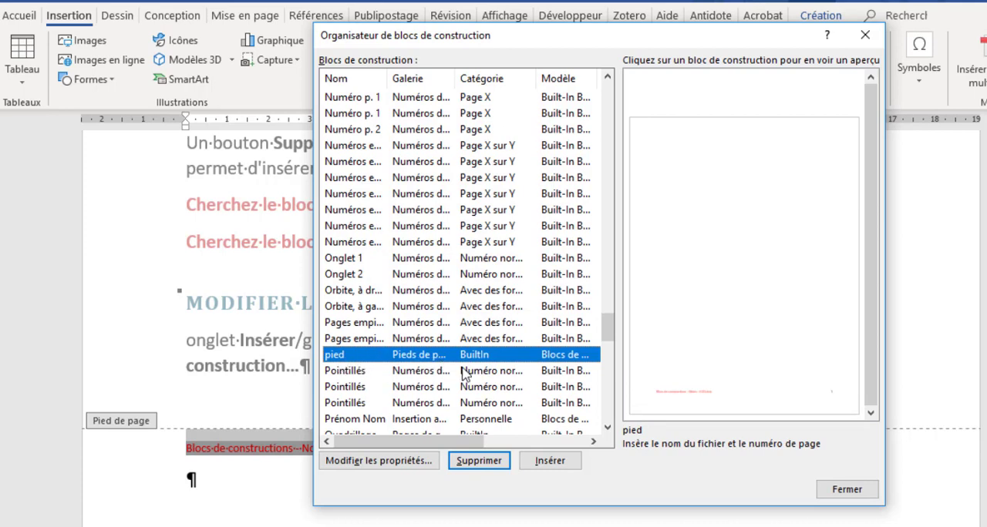
left_click(840, 492)
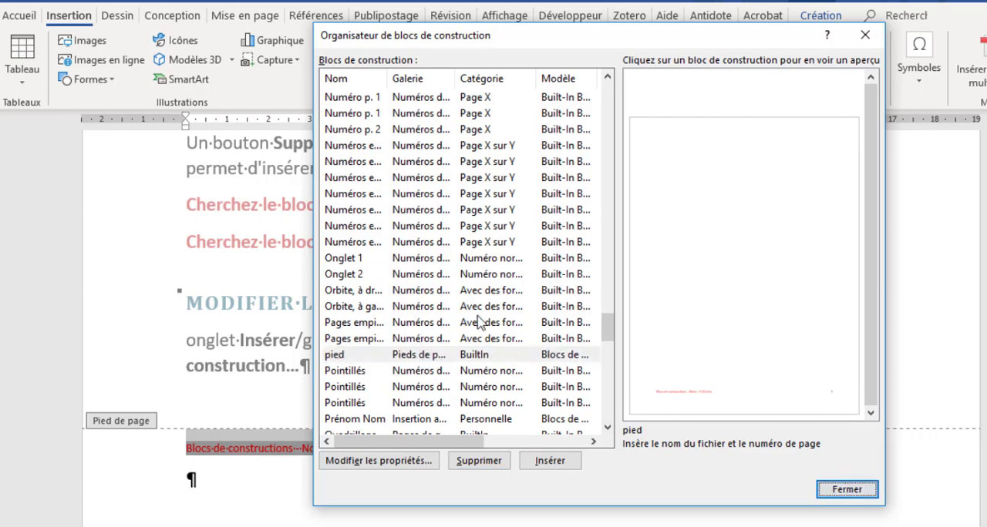
left_click(469, 355)
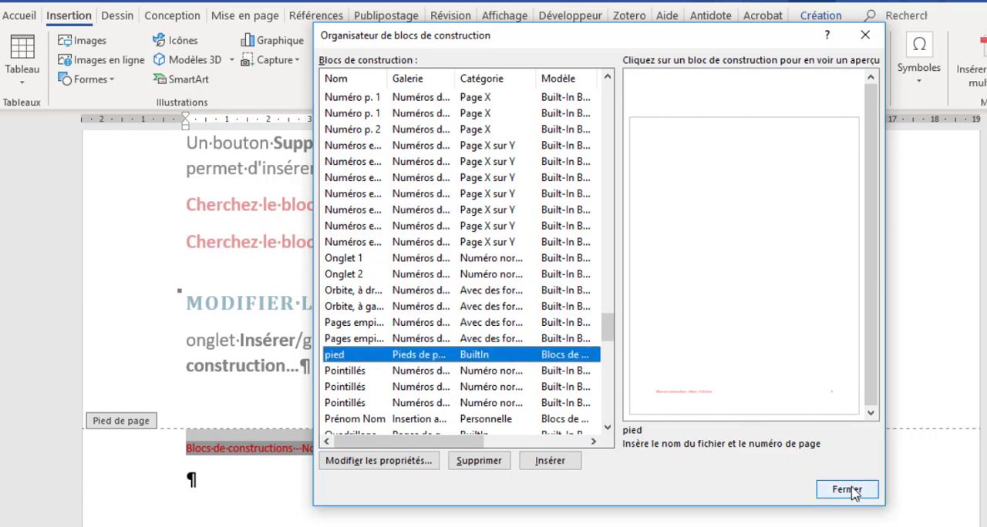
left_click(349, 461)
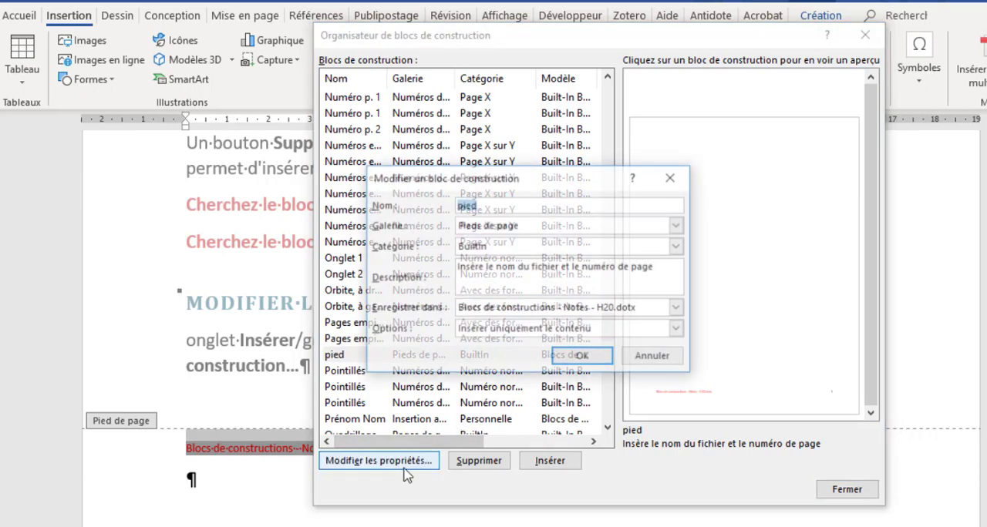
left_click(677, 246)
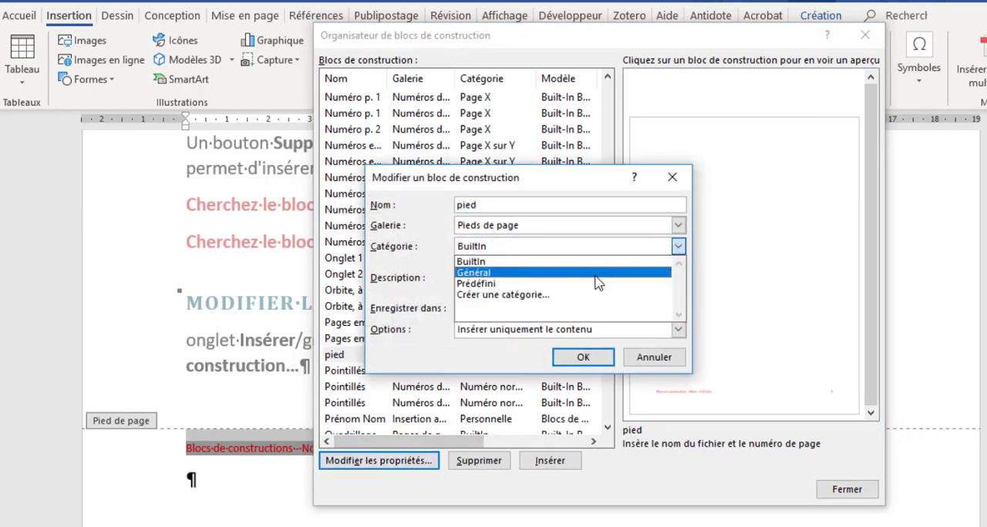
left_click(595, 272)
left_click(583, 357)
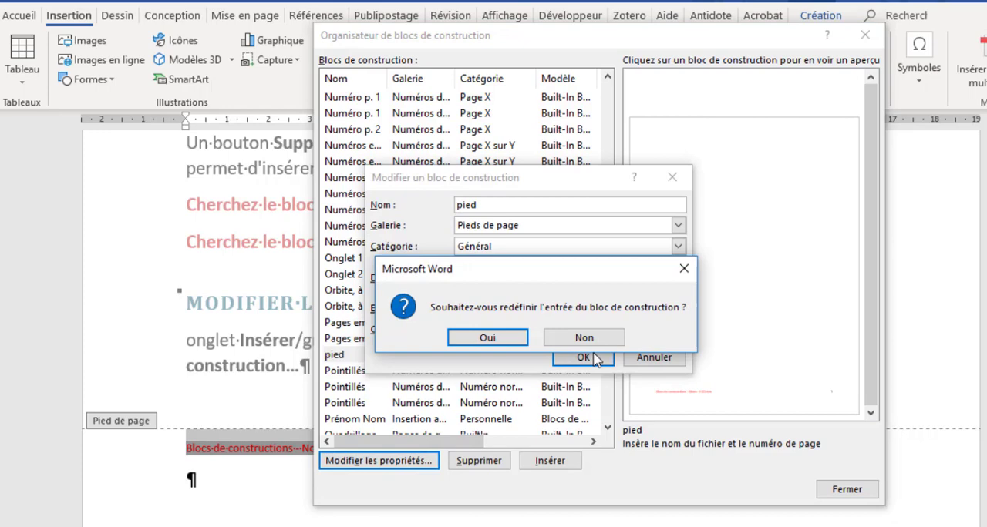
left_click(488, 338)
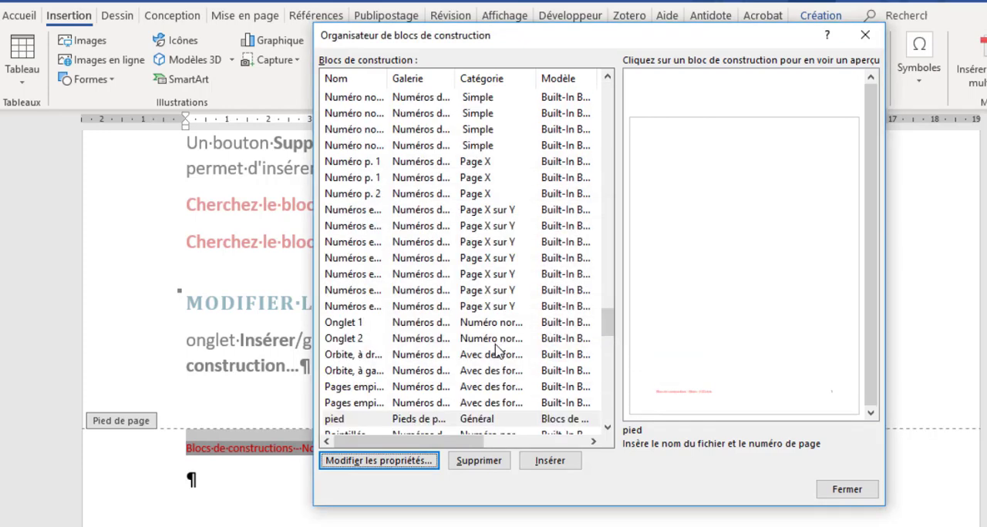
left_click(840, 490)
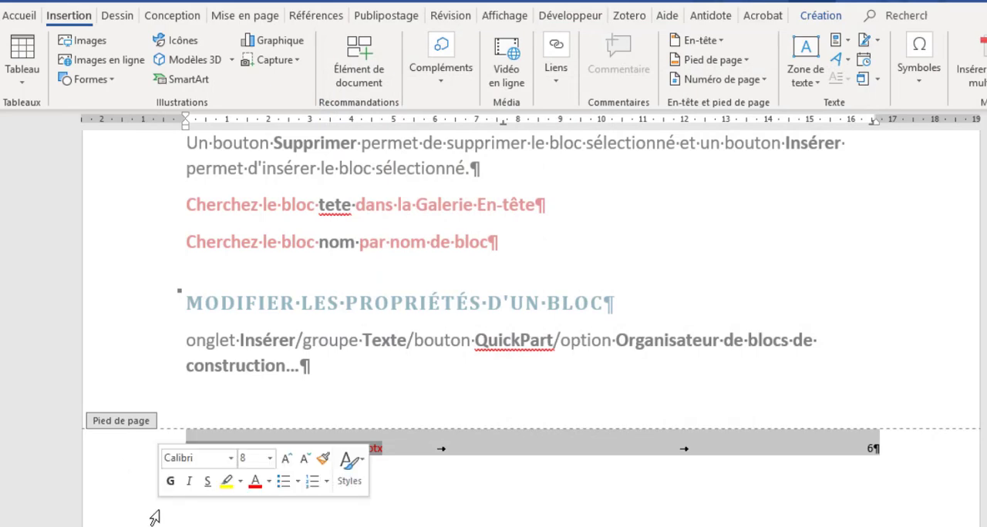
Delete the footer line and replace it with the pied block from the footer gallery's Général category, returning to the document body.
key("Delete")
double_click(351, 297)
scroll(353, 293, "up", 5)
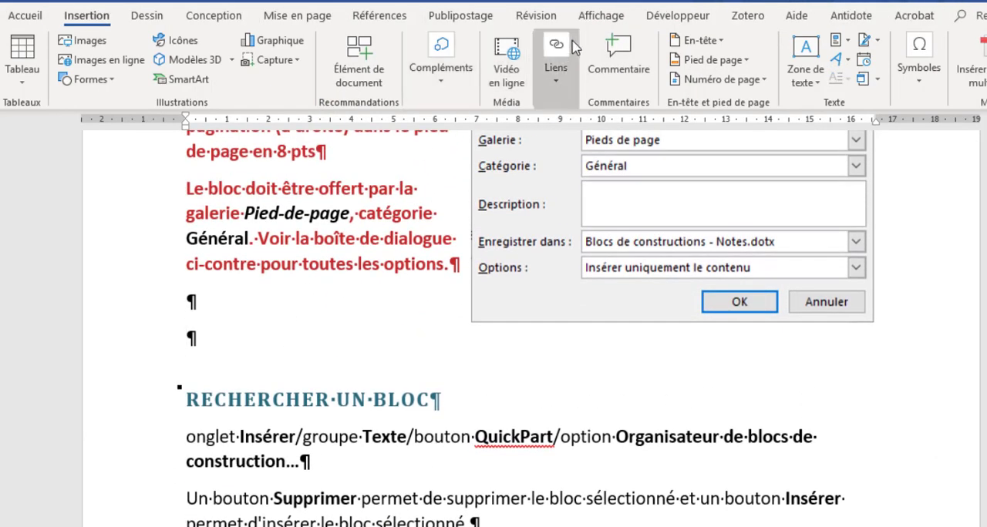
left_click(742, 65)
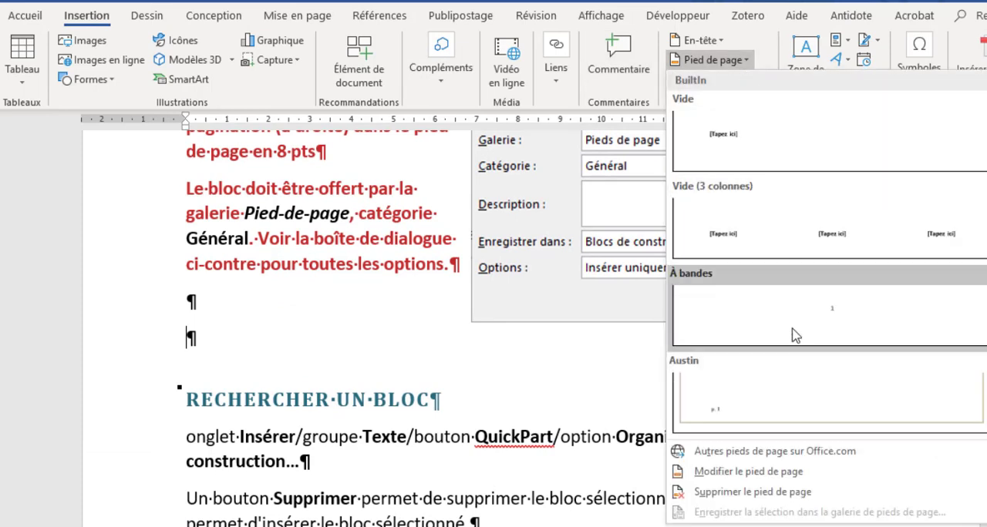
scroll(793, 330, "down", 3)
scroll(792, 328, "down", 2)
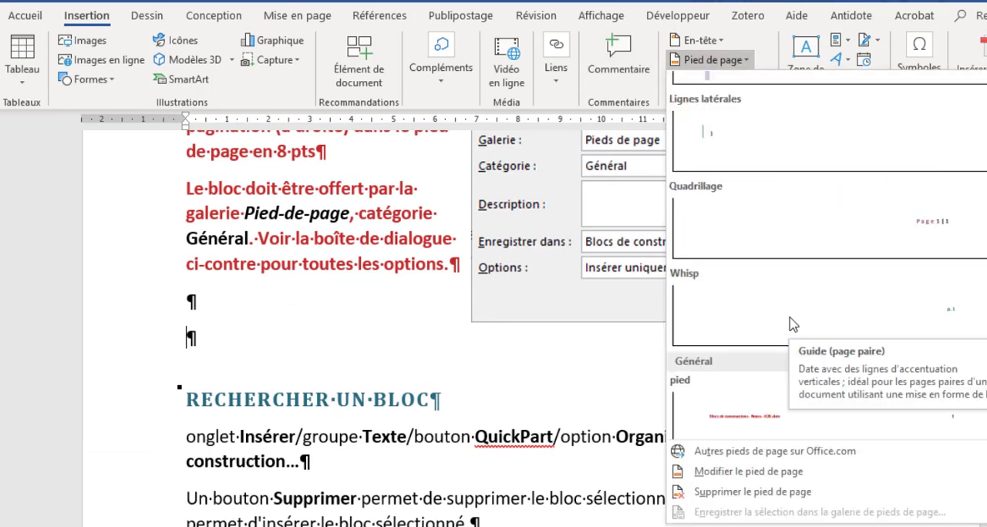
scroll(748, 150, "up", 2)
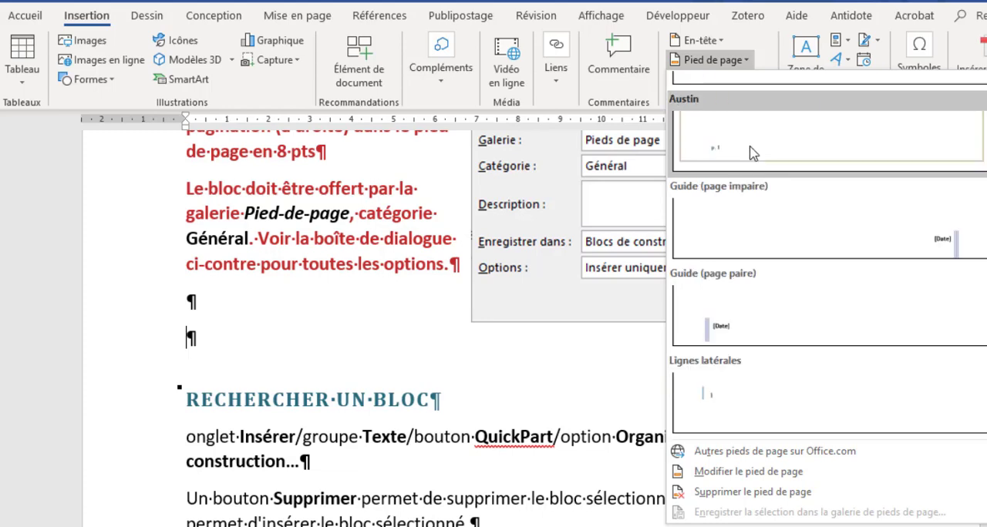
scroll(780, 267, "down", 3)
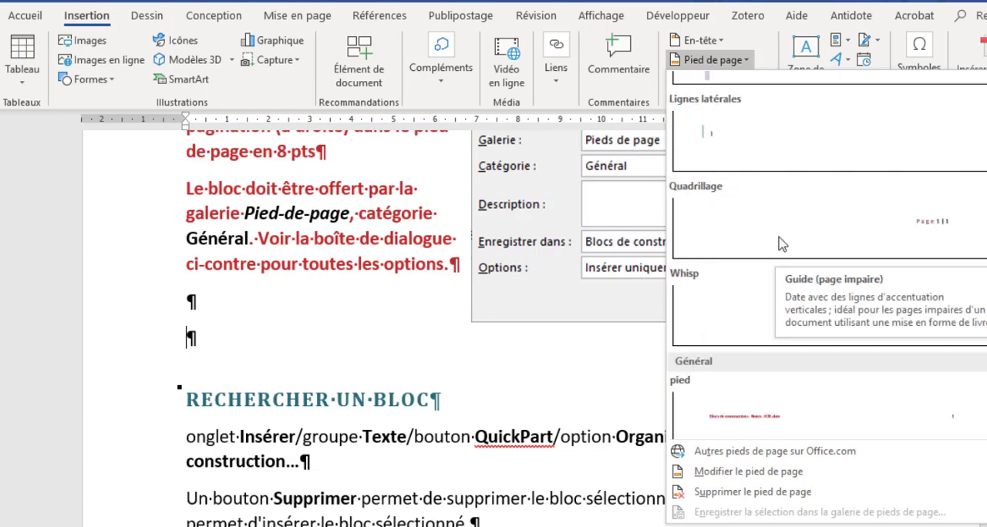
left_click(788, 416)
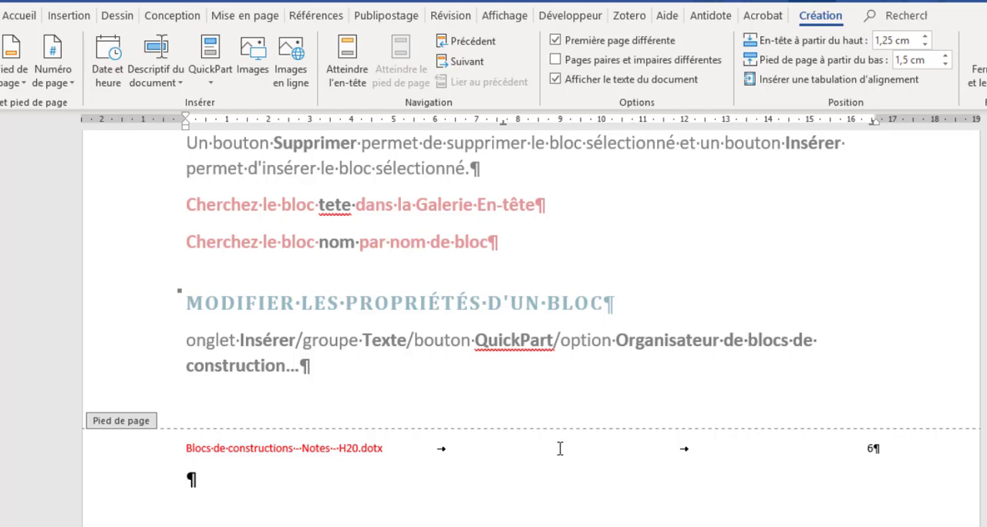
double_click(402, 226)
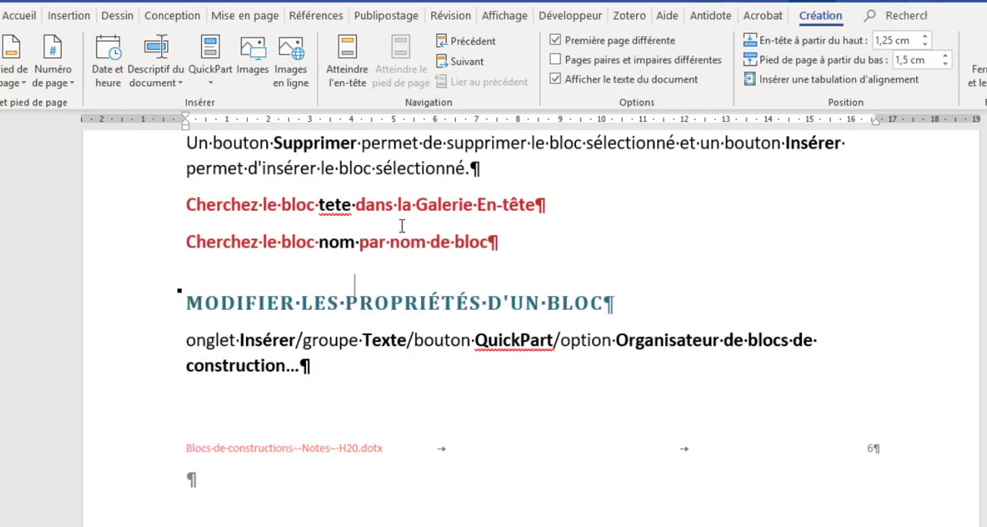
Read through the notes up to the instructions for assigning a keyboard shortcut to a building block.
scroll(402, 226, "up", 3)
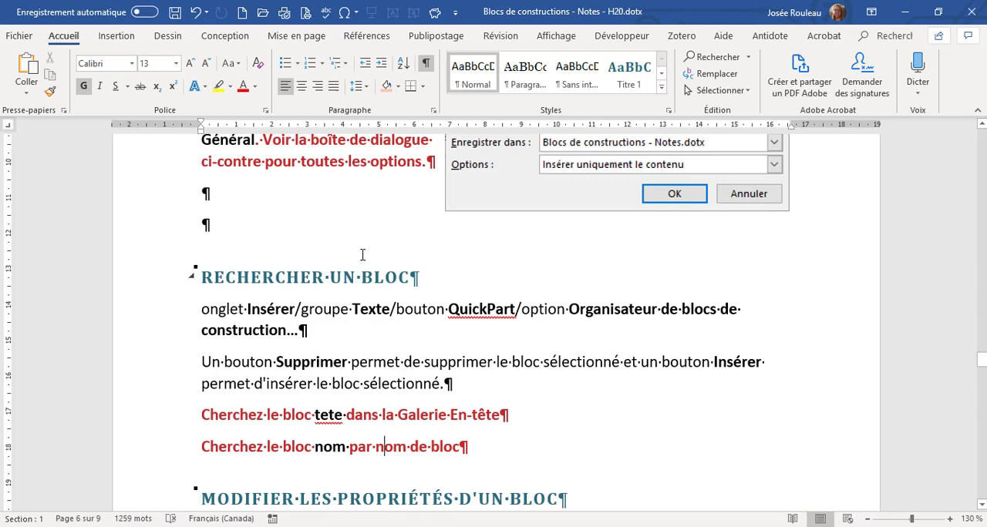
scroll(362, 254, "down", 10)
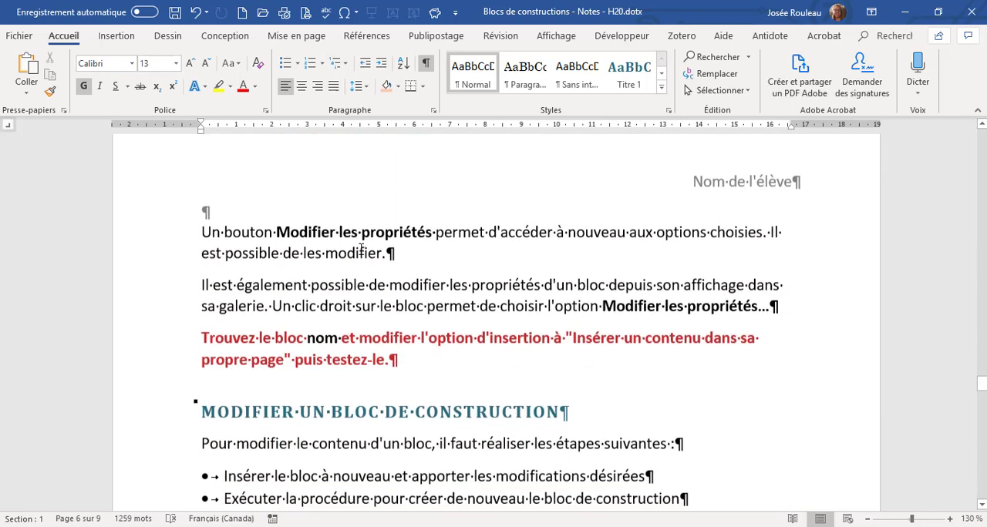
scroll(361, 249, "down", 6)
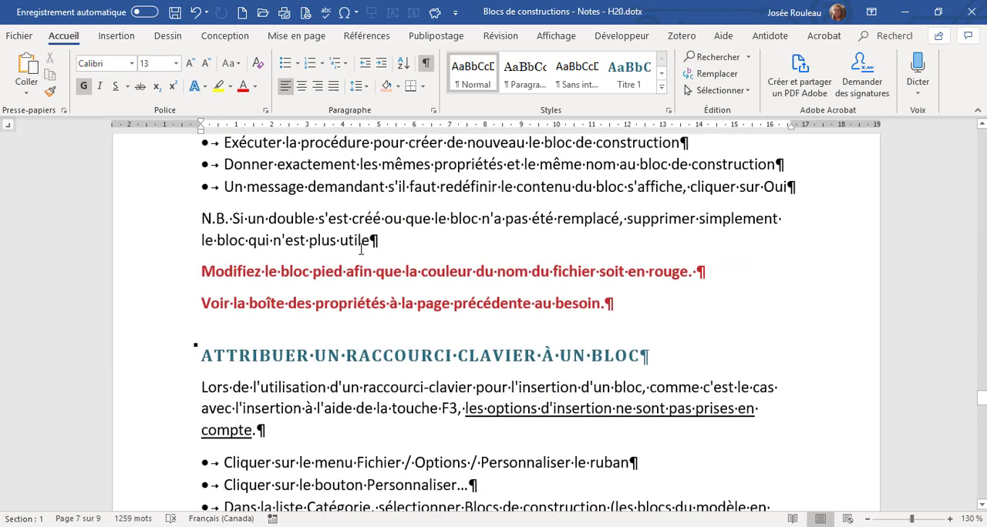
scroll(361, 250, "down", 4)
scroll(361, 249, "up", 1)
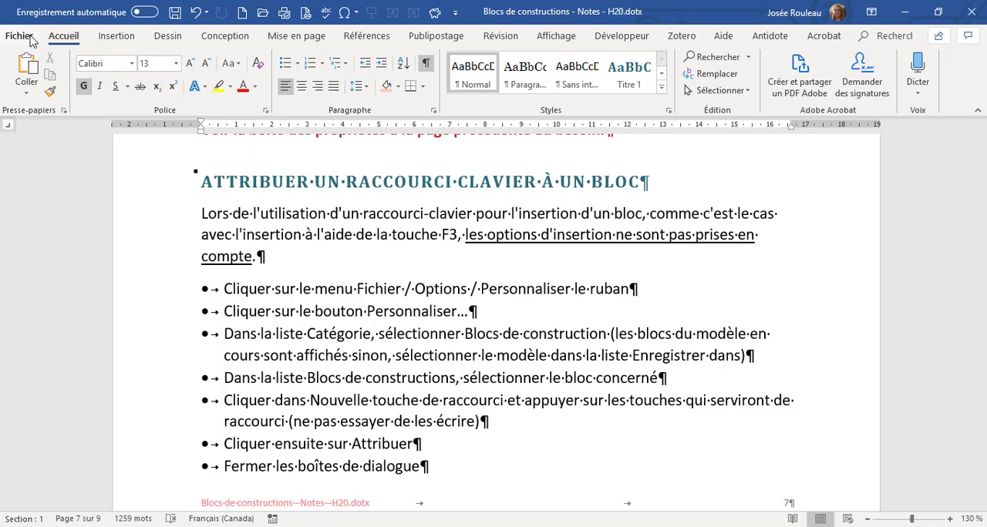
scroll(283, 241, "down", 1)
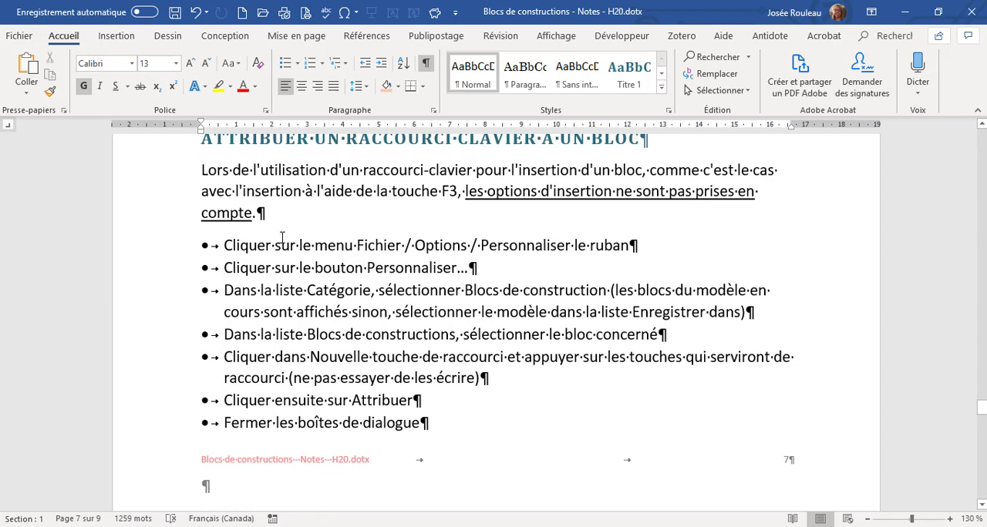
Read the exercise asking for ALT+A to be assigned to Bloc3, then return to the instructions for assigning a shortcut.
scroll(283, 235, "down", 6)
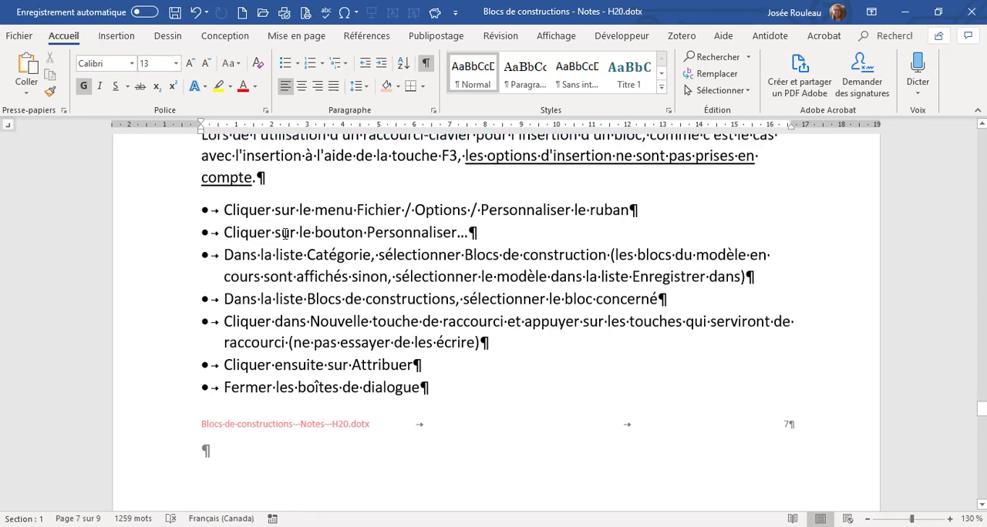
scroll(284, 240, "down", 1)
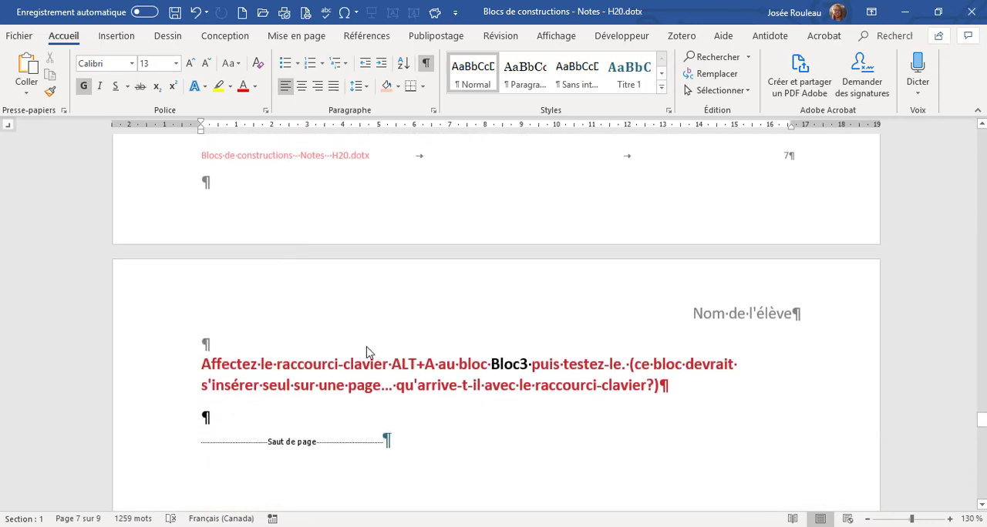
left_click_drag(392, 364, 438, 352)
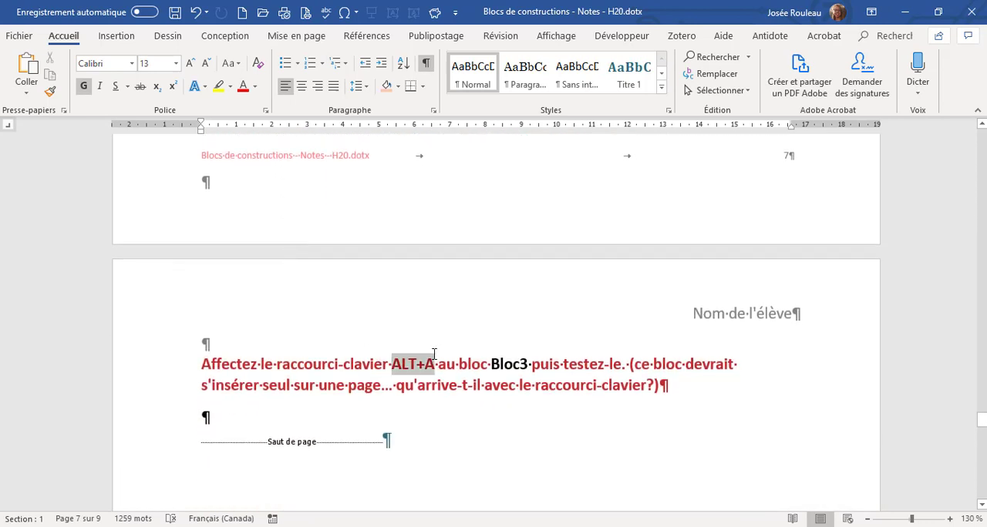
left_click_drag(529, 363, 495, 356)
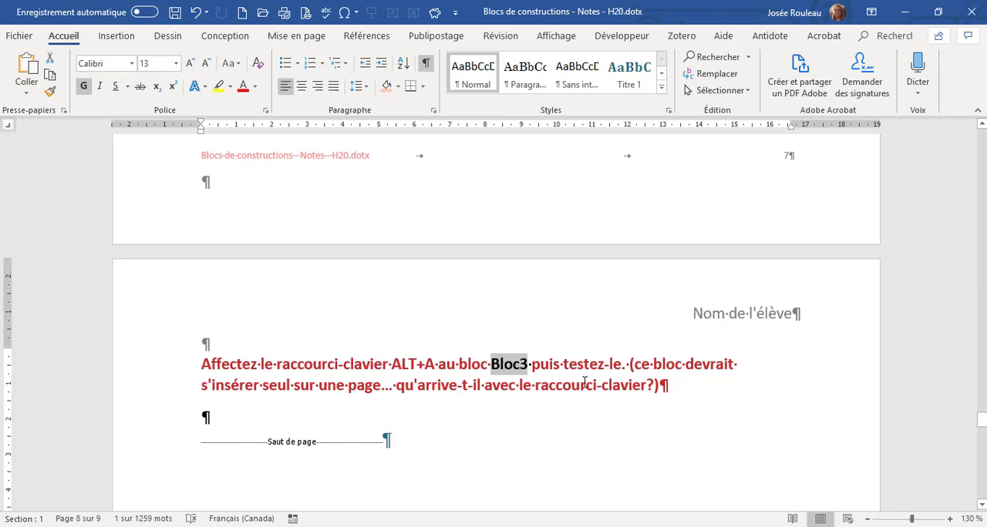
scroll(379, 385, "up", 5)
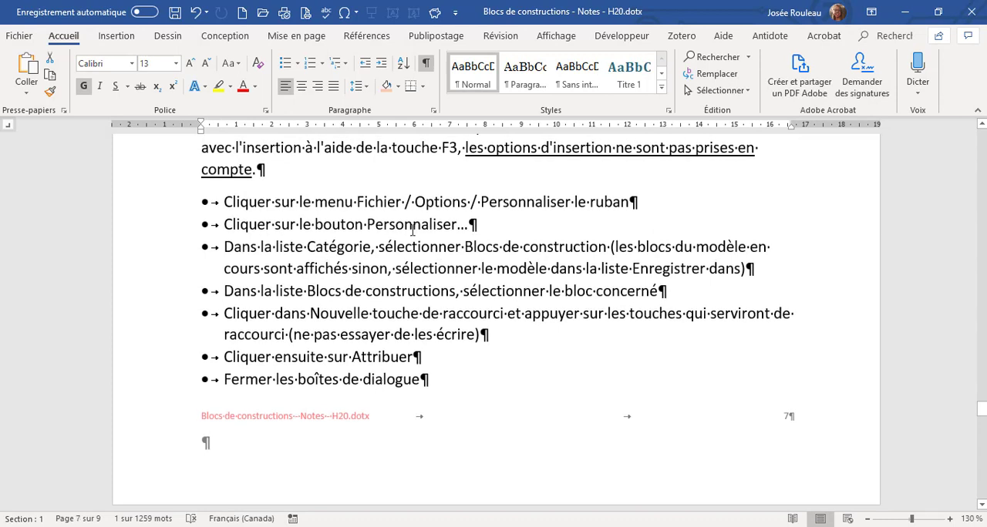
Open the keyboard customization settings from the ribbon customization section of the Word options.
left_click(19, 36)
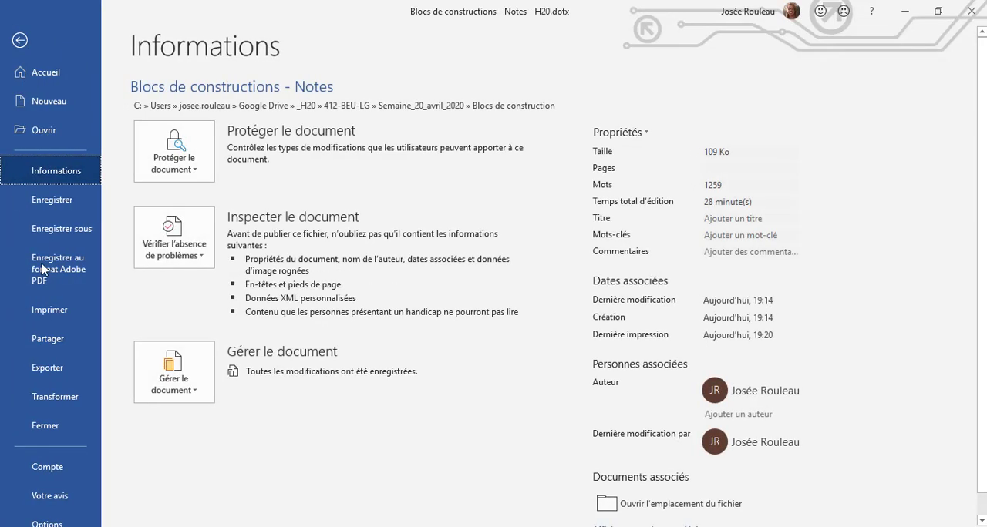
left_click(46, 518)
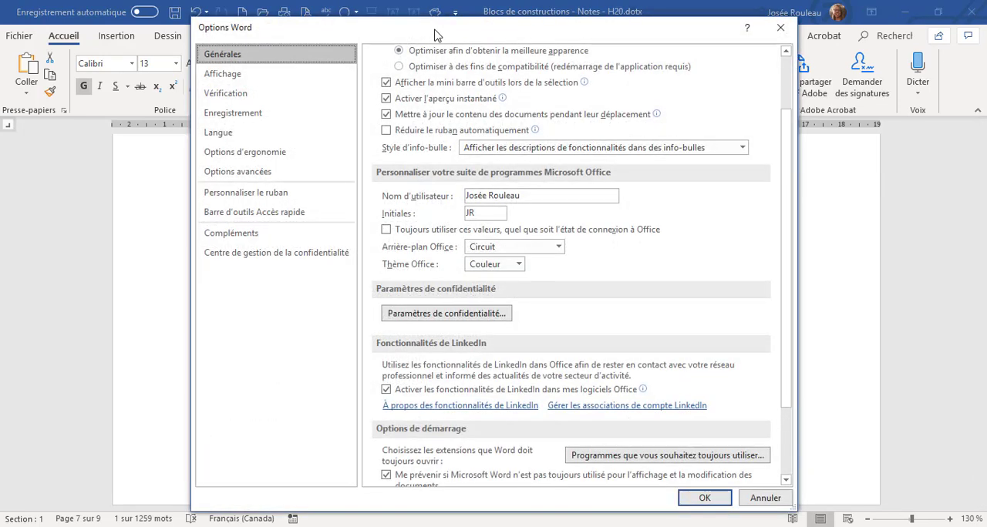
left_click_drag(434, 34, 673, 21)
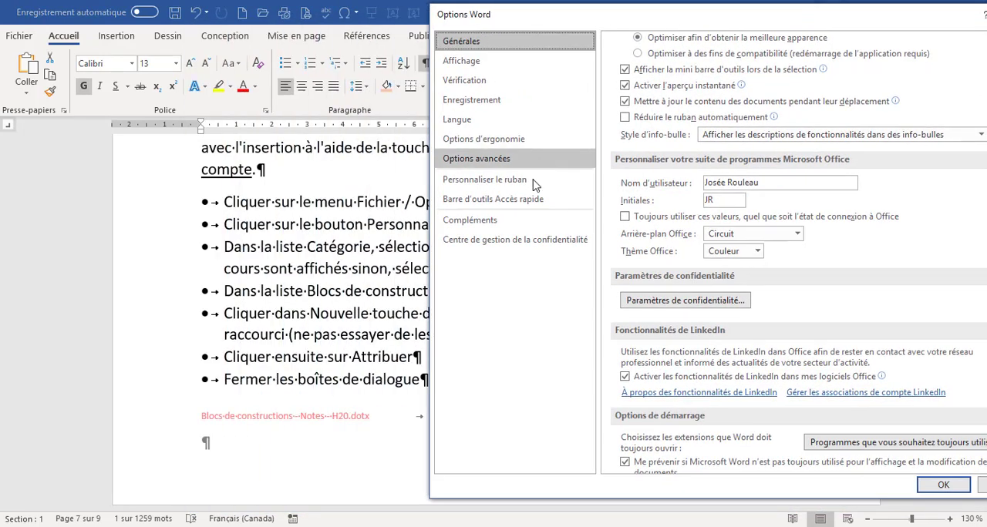
left_click(505, 184)
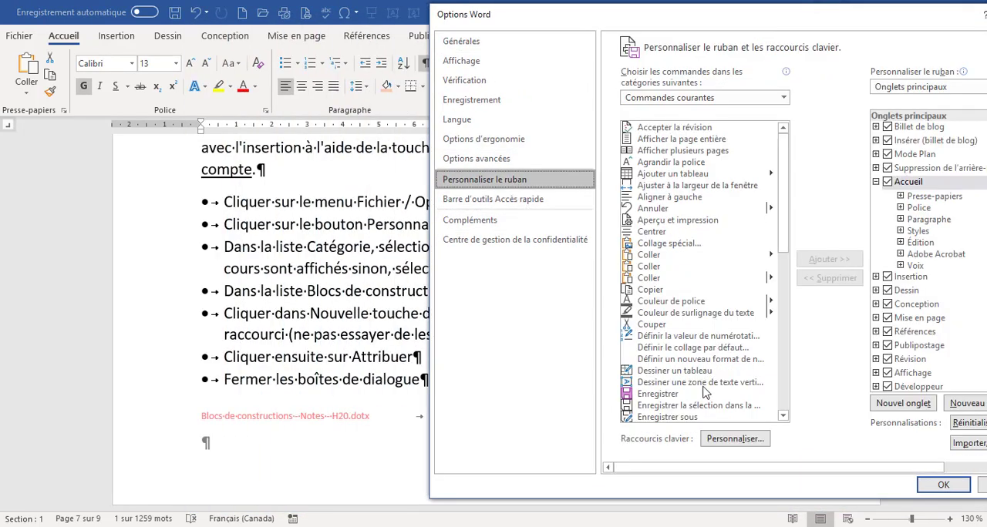
left_click(732, 439)
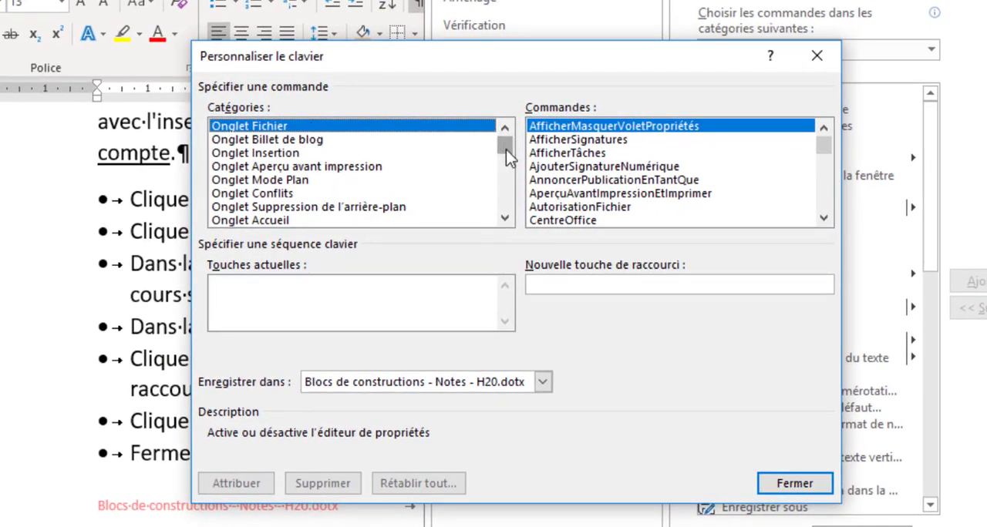
Choose the Blocs de construction category and select Bloc3 as the block that receives the shortcut.
left_click_drag(505, 152, 509, 210)
left_click(297, 197)
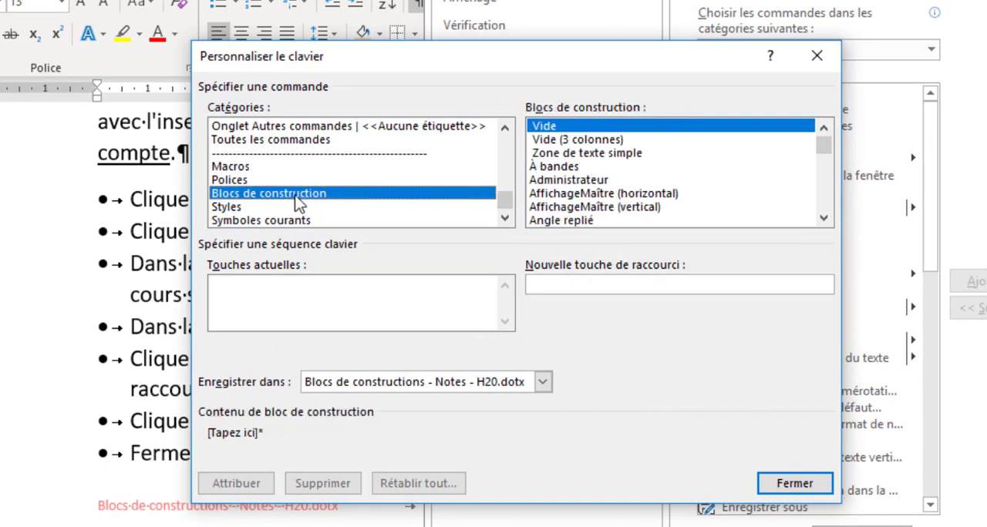
left_click(591, 128)
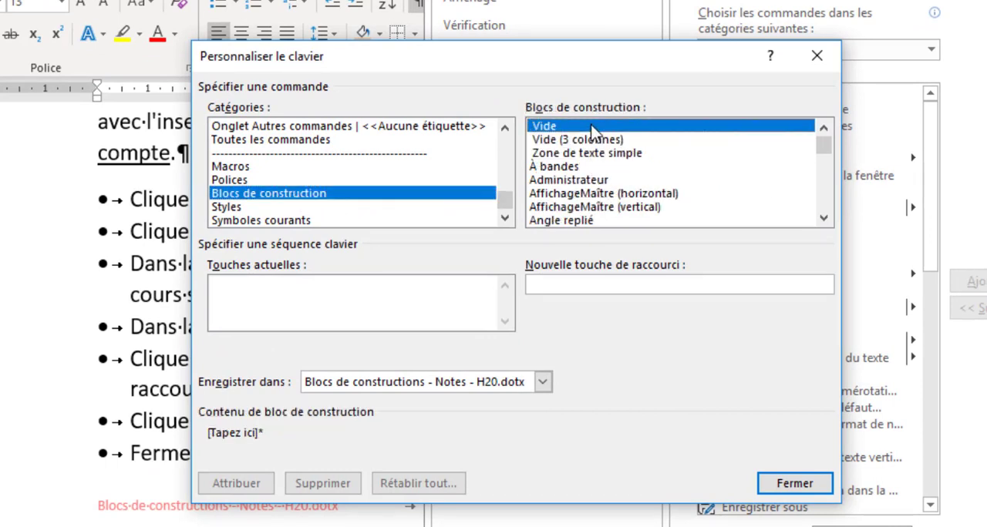
key("b")
key("Down")
key("Down")
key("Down")
key("Down")
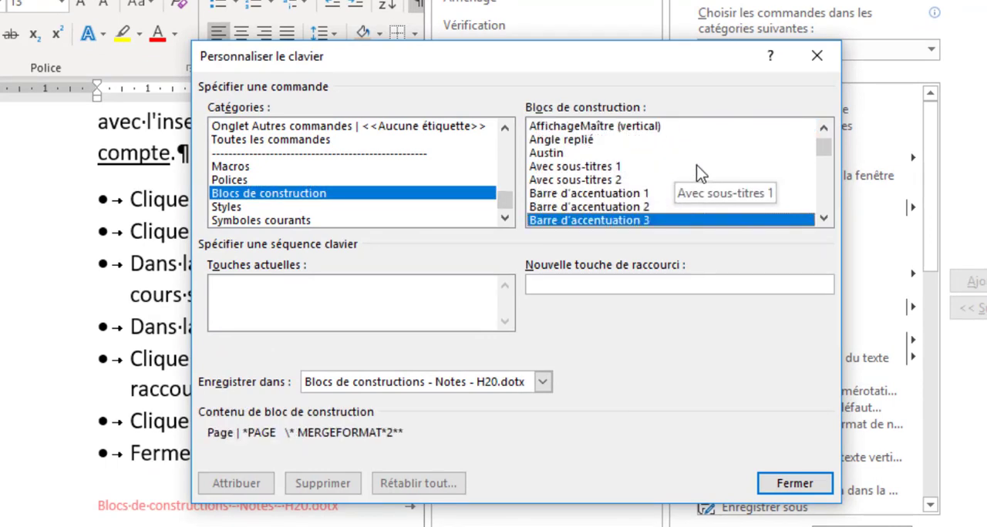
key("Down")
key("Down")
key("Down")
key("Down")
key("Down")
key("Down")
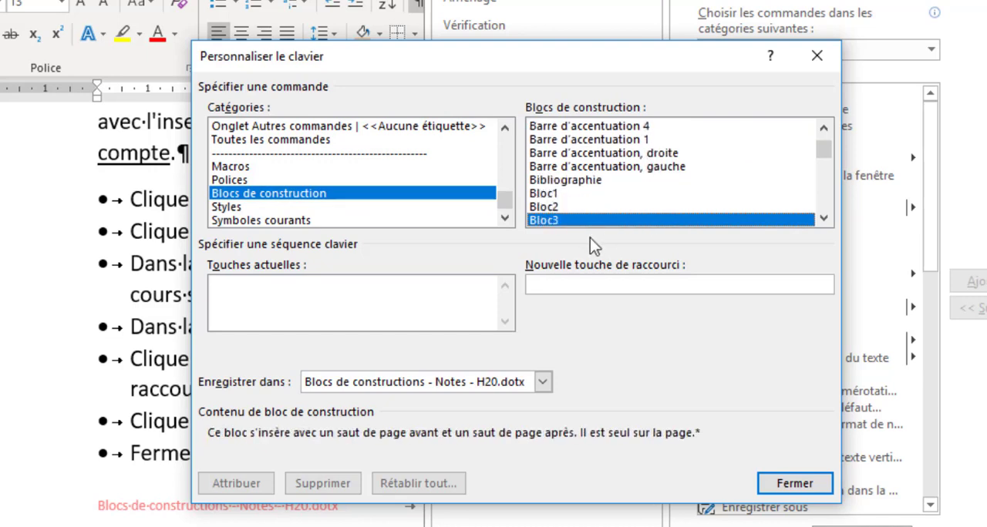
Assign the Alt+A shortcut to Bloc3, saved in Blocs de constructions - Notes - H20.dotx, and close the dialogs.
left_click(560, 285)
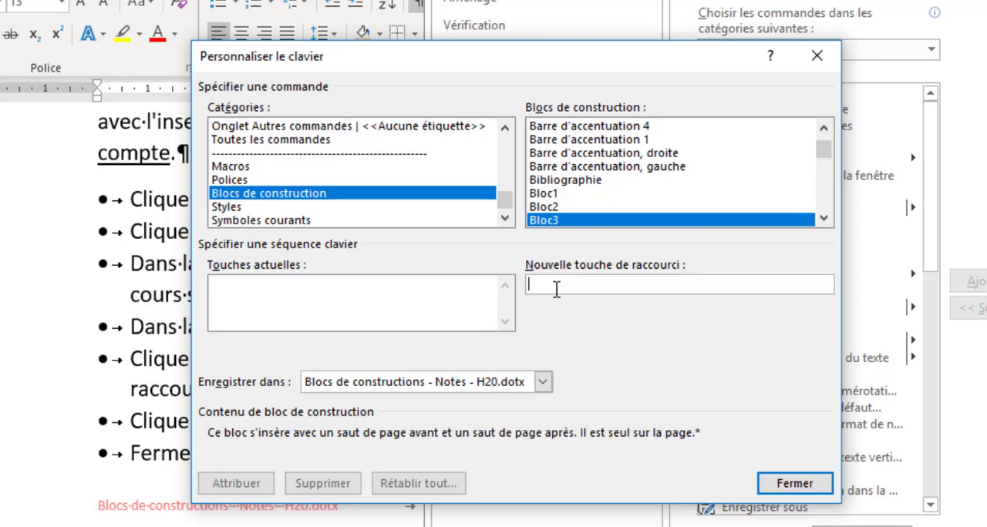
key("alt+a")
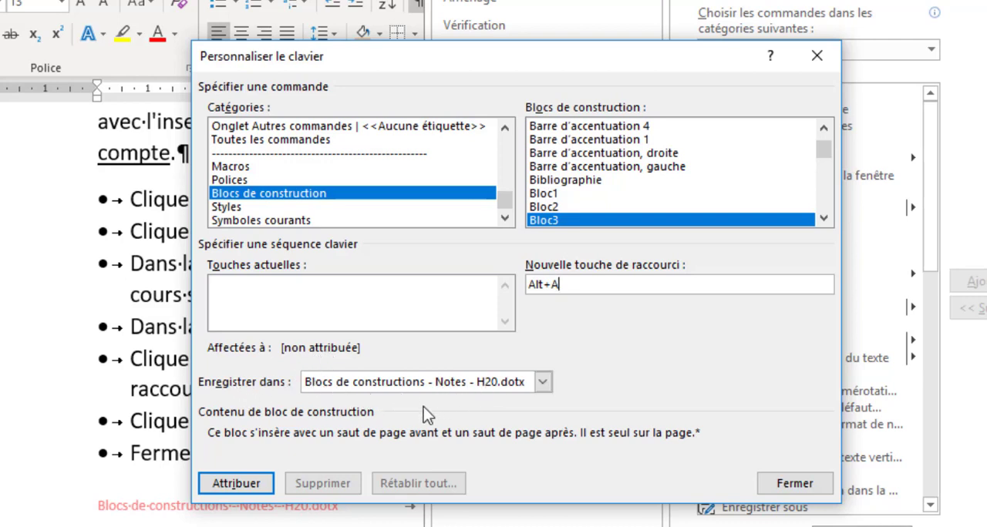
left_click(259, 486)
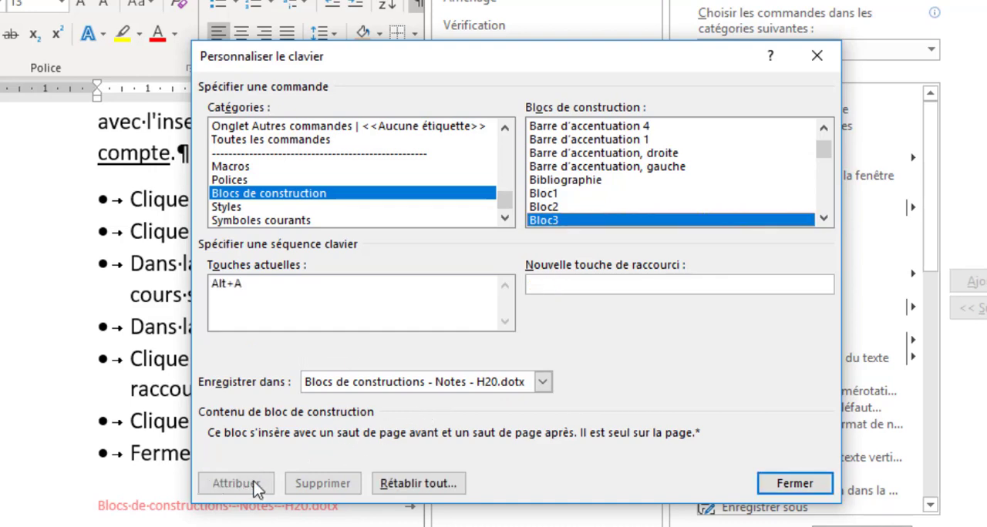
left_click(788, 485)
key("Escape")
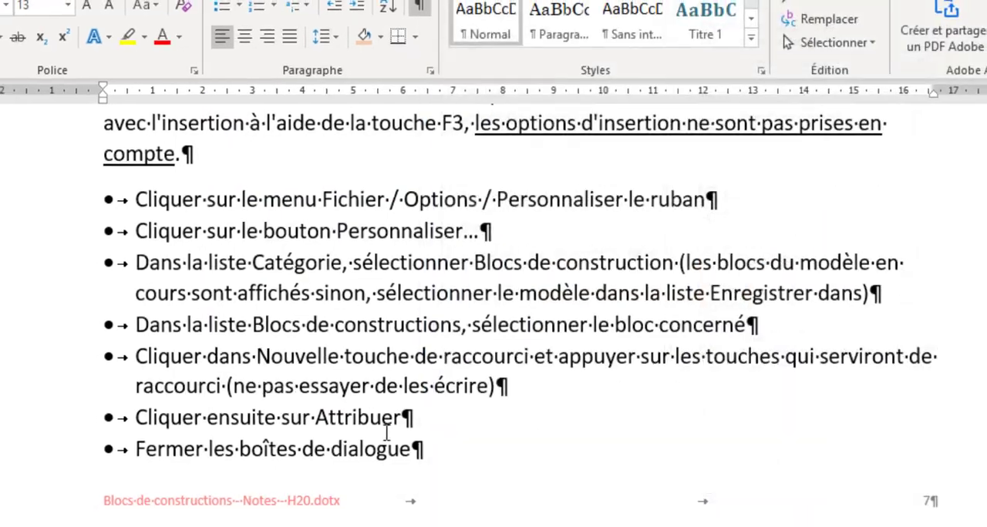
Test the Alt+A shortcut by inserting Bloc3 in the empty paragraph below the exercise text.
scroll(374, 435, "down", 6)
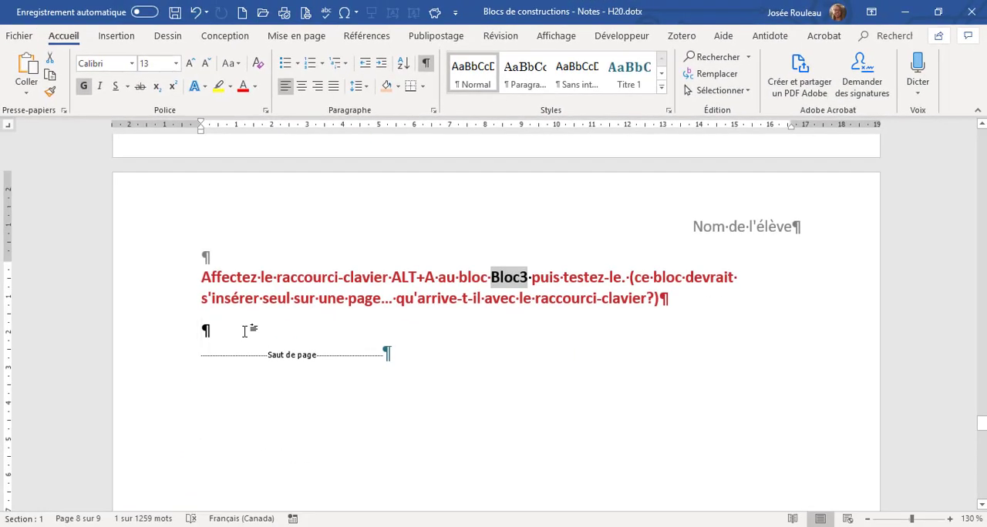
left_click(245, 332)
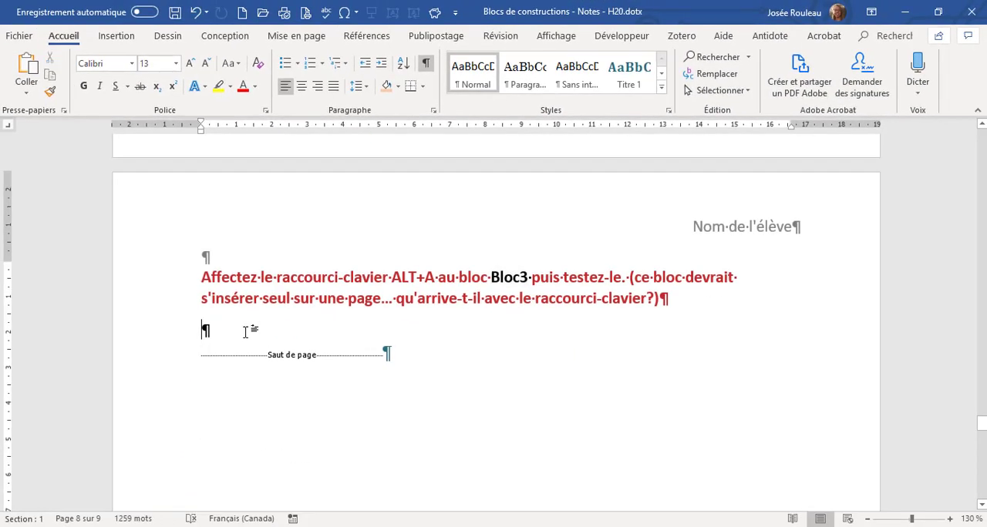
key("alt+a")
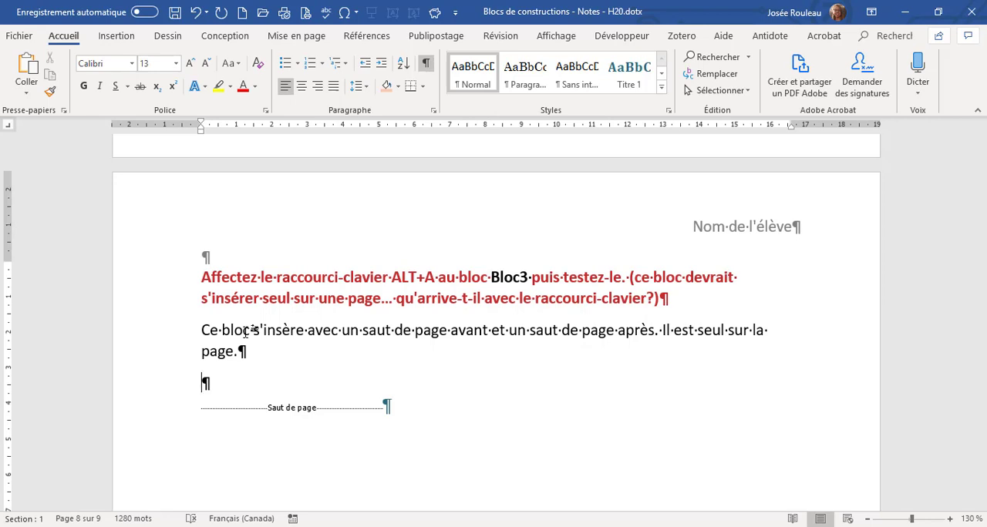
Read the building block management notes on where Building Blocks.dotx, Normal.dotm and custom templates are stored.
scroll(267, 317, "down", 3)
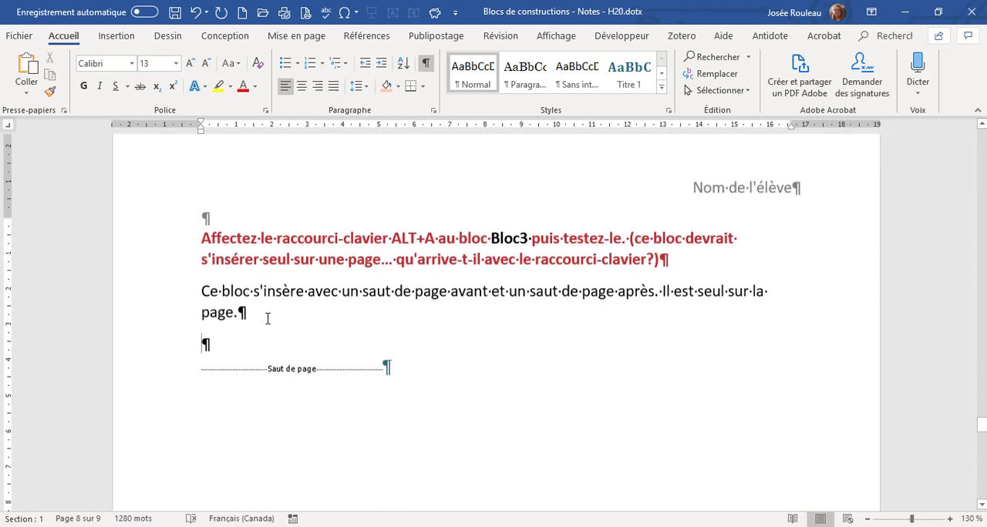
scroll(268, 317, "down", 13)
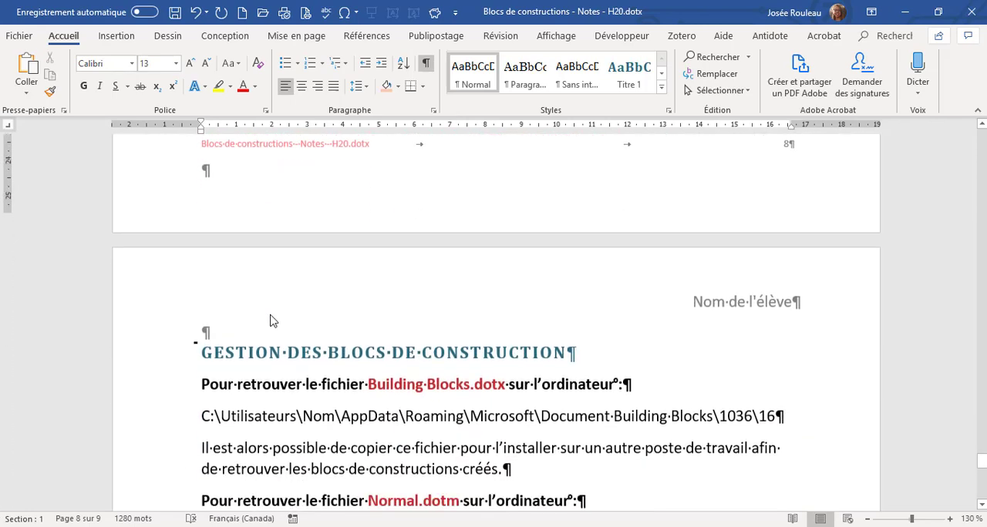
scroll(269, 317, "down", 2)
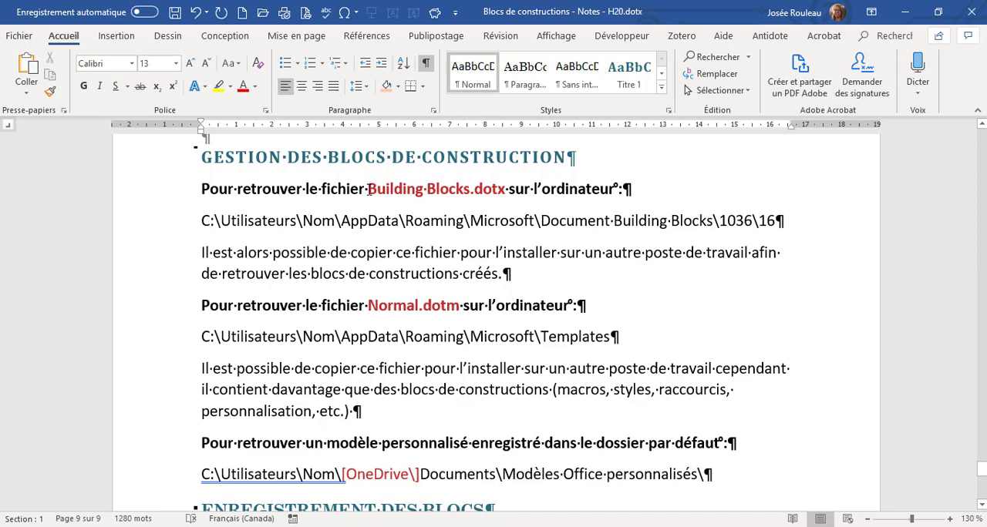
left_click_drag(368, 191, 505, 191)
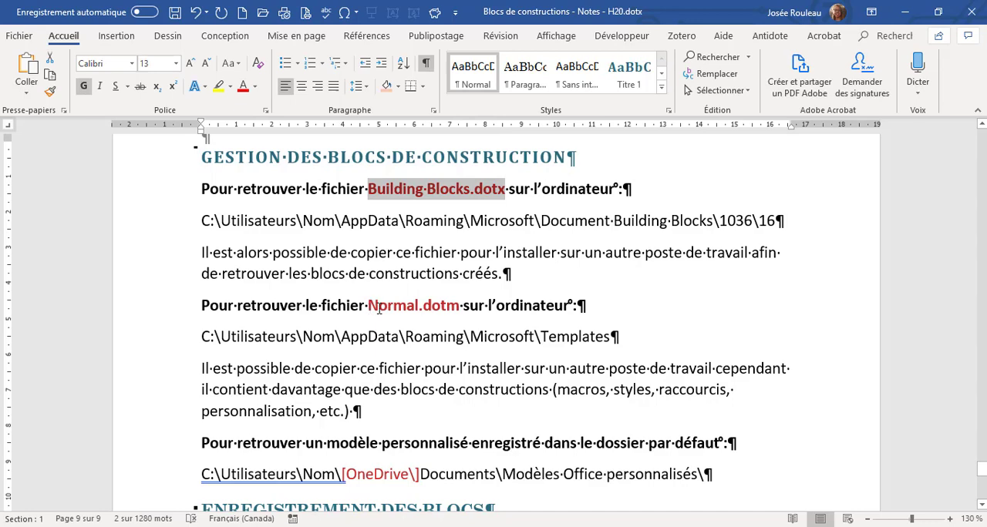
left_click_drag(377, 309, 452, 316)
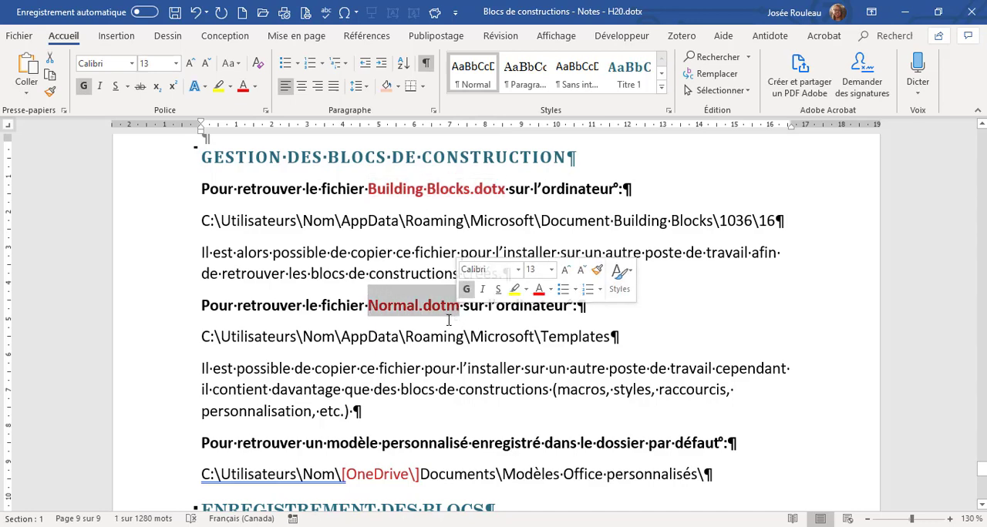
scroll(451, 324, "down", 1)
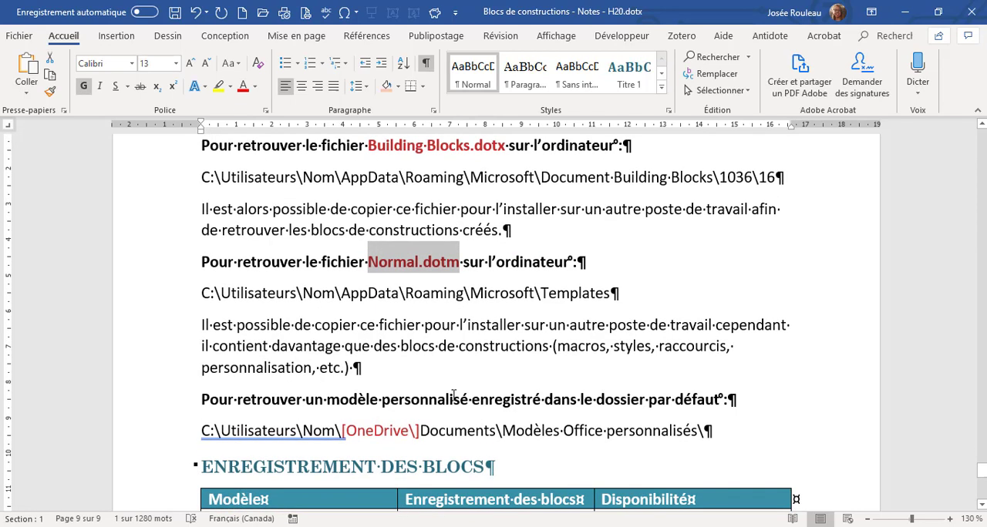
scroll(454, 388, "up", 1)
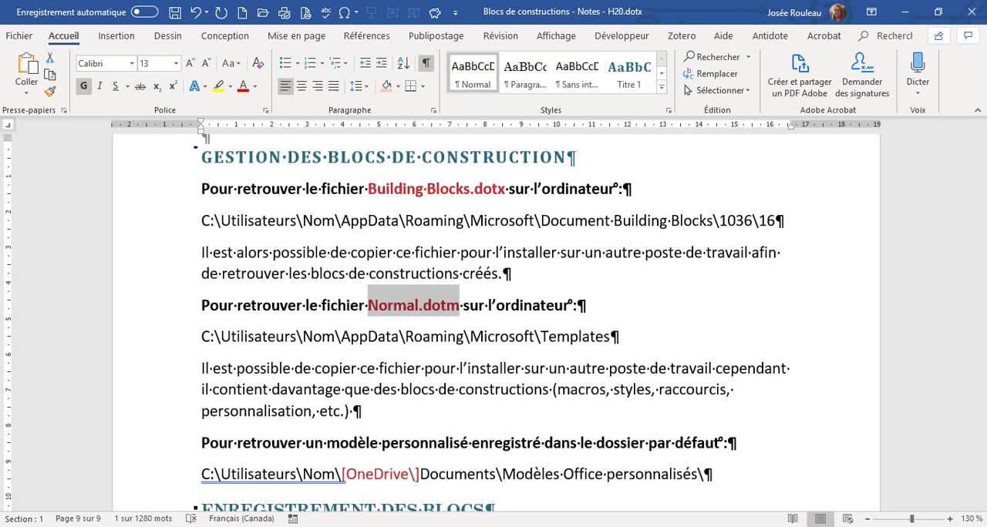
Switch to File Explorer, open the user's profile folder under Utilisateurs on drive C:, and bring up the display option for hidden items.
key("alt+Tab")
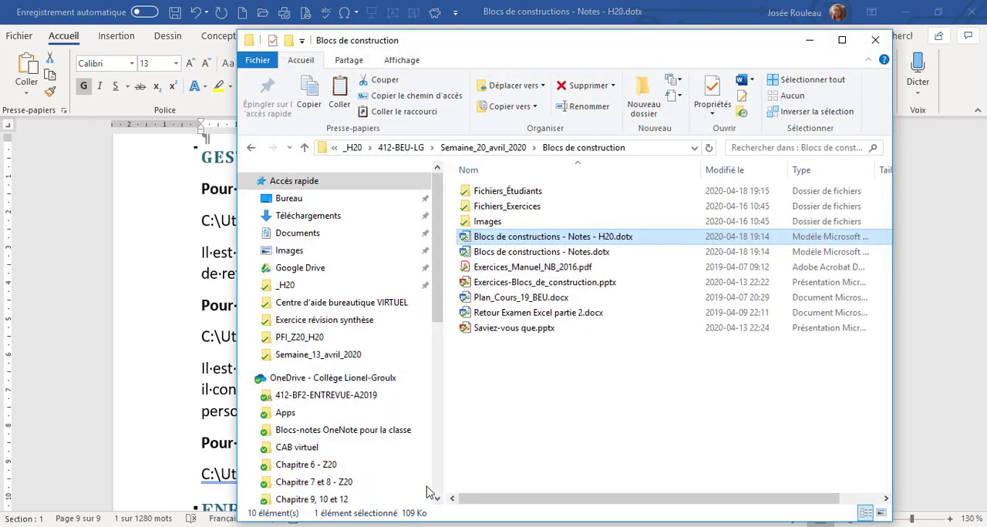
left_click(643, 149)
left_click_drag(602, 48, 687, 54)
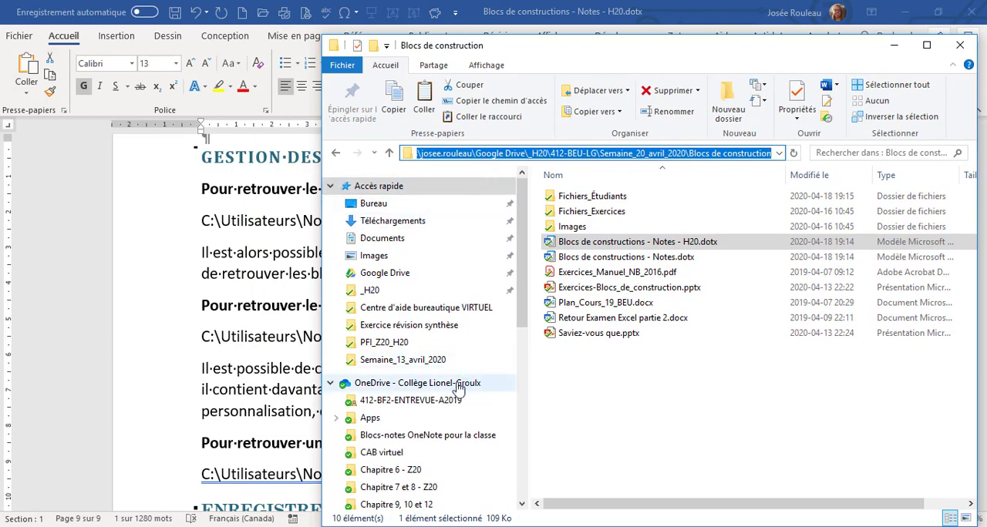
scroll(420, 440, "down", 3)
scroll(423, 425, "down", 3)
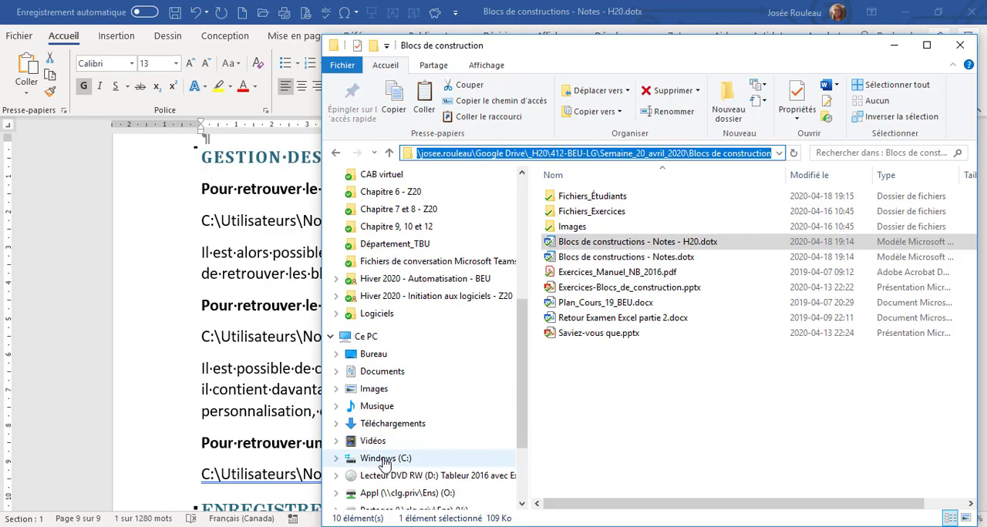
left_click(385, 460)
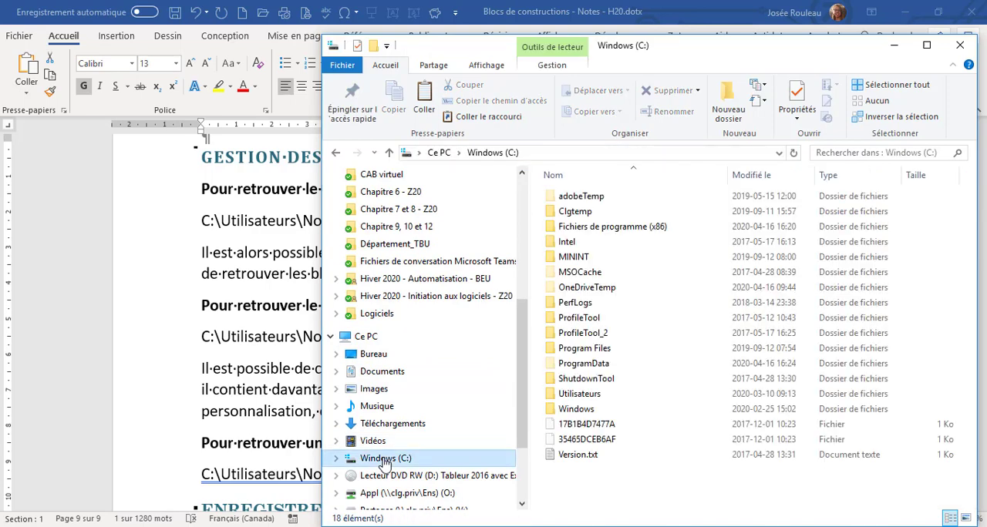
double_click(582, 394)
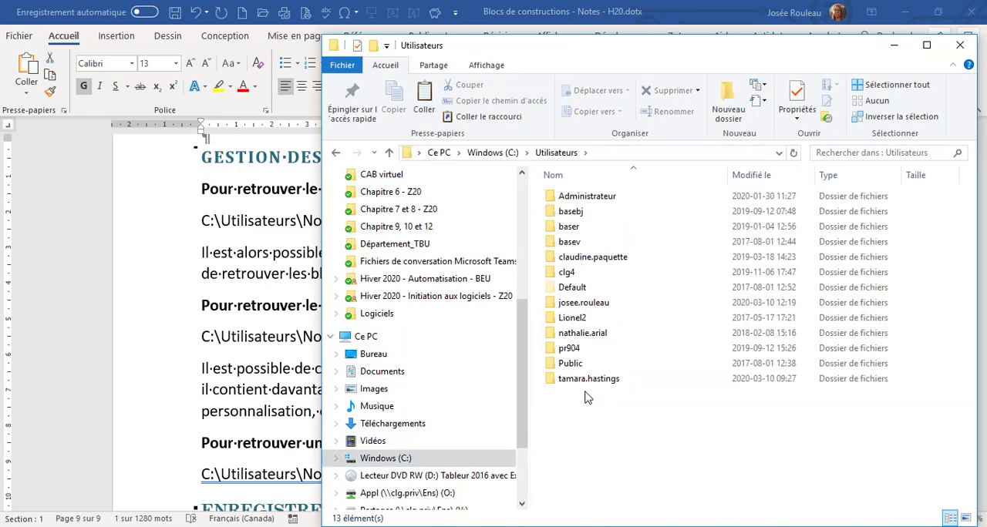
double_click(583, 304)
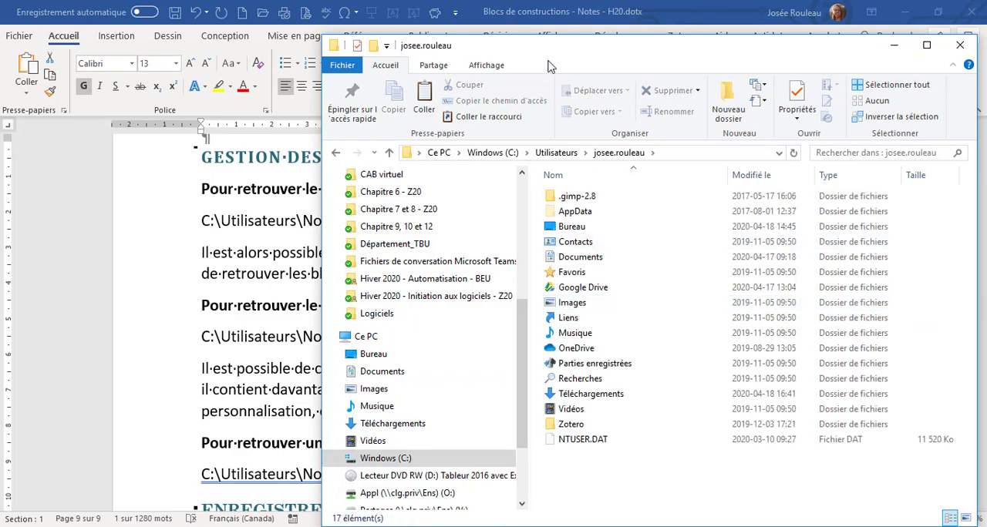
left_click_drag(549, 57, 628, 40)
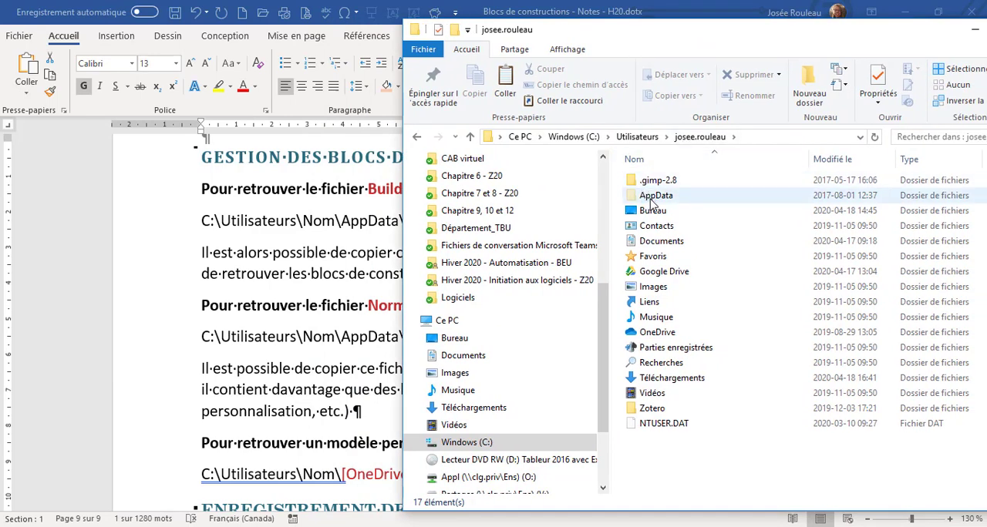
left_click(584, 50)
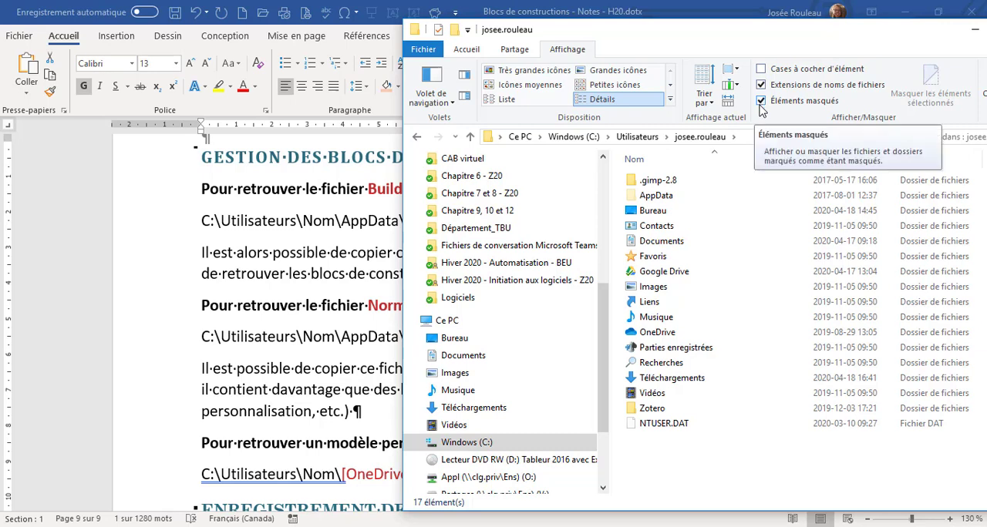
Browse to AppData\Roaming\Microsoft\Document Building Blocks\1036\16 in the user's profile folder and select Building Blocks.dotx.
left_click(654, 197)
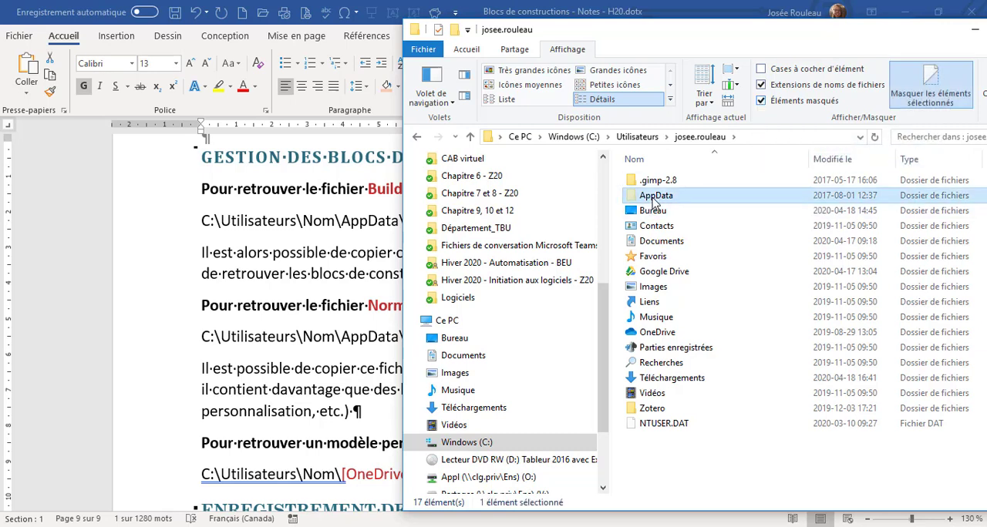
double_click(654, 197)
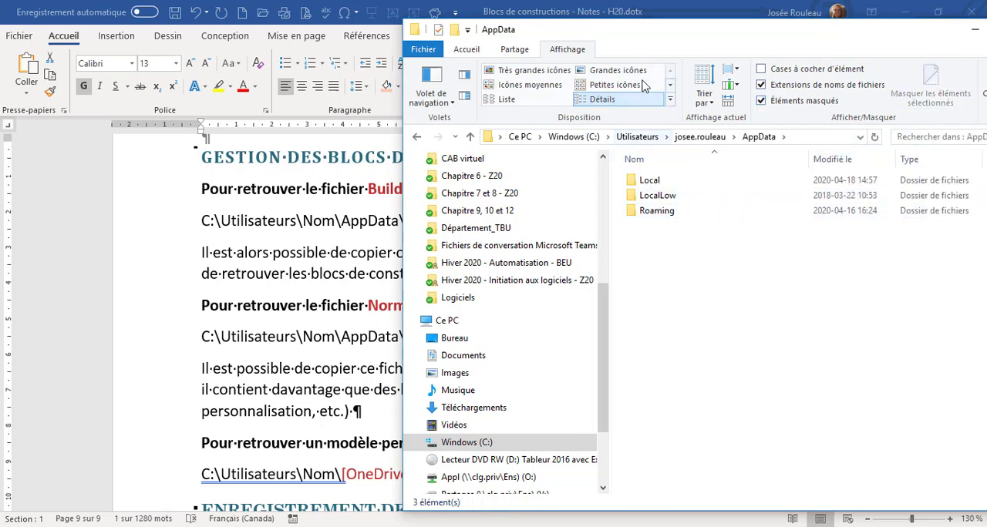
left_click_drag(660, 39, 432, 254)
double_click(431, 436)
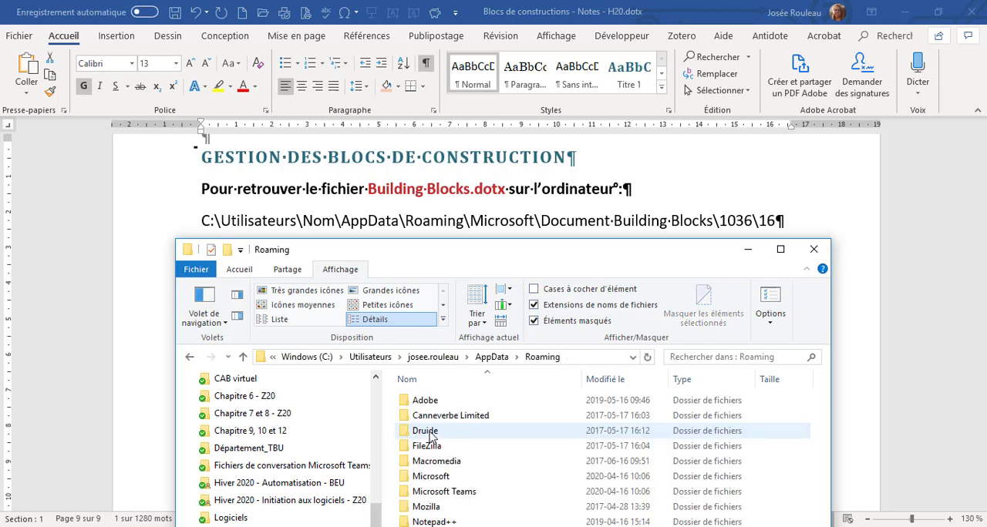
double_click(448, 479)
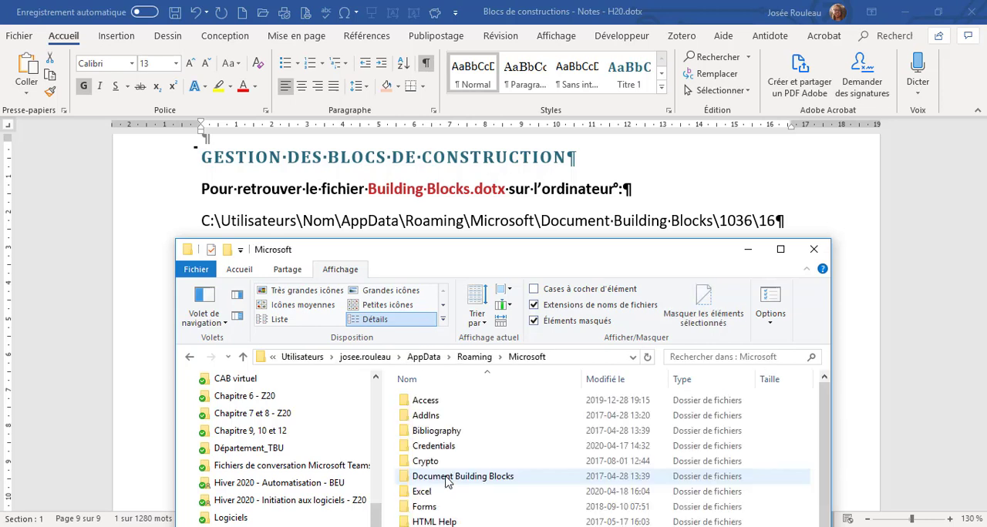
double_click(458, 477)
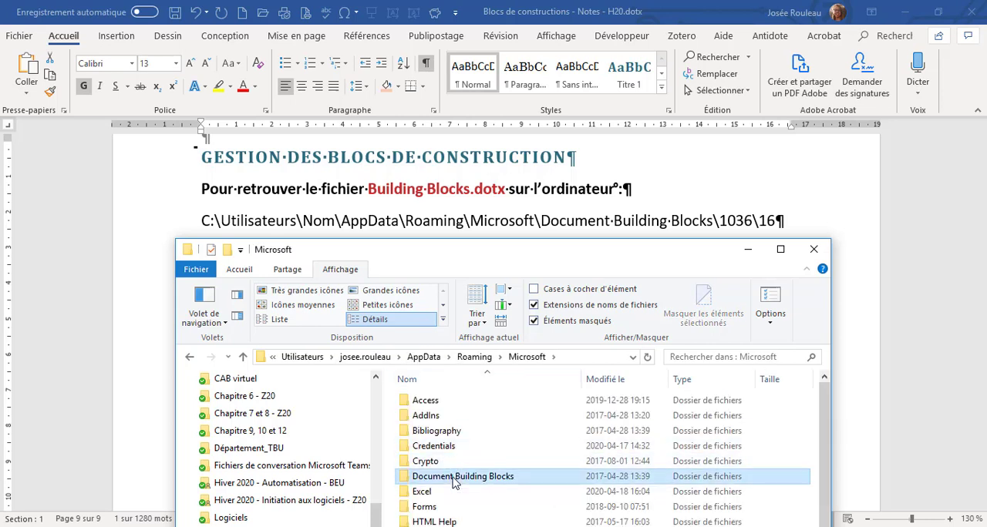
double_click(426, 409)
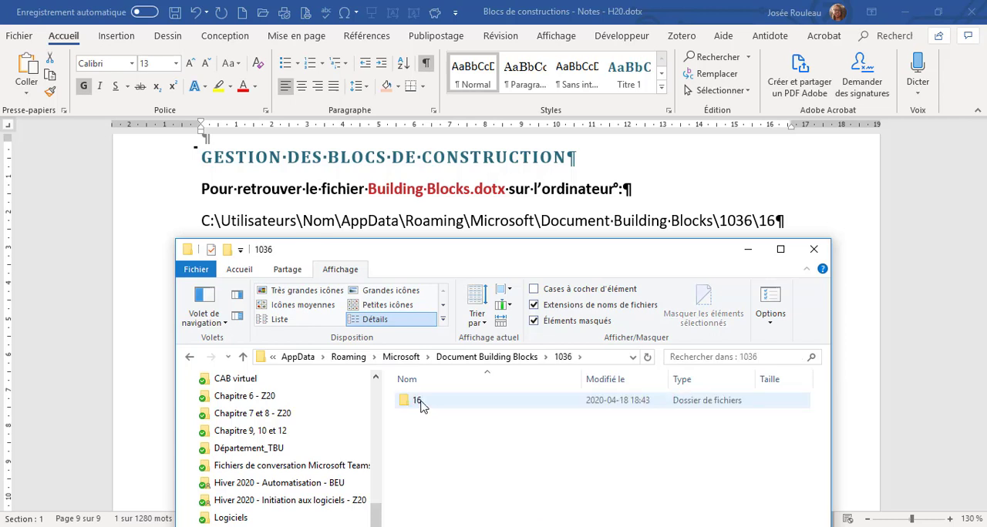
double_click(422, 404)
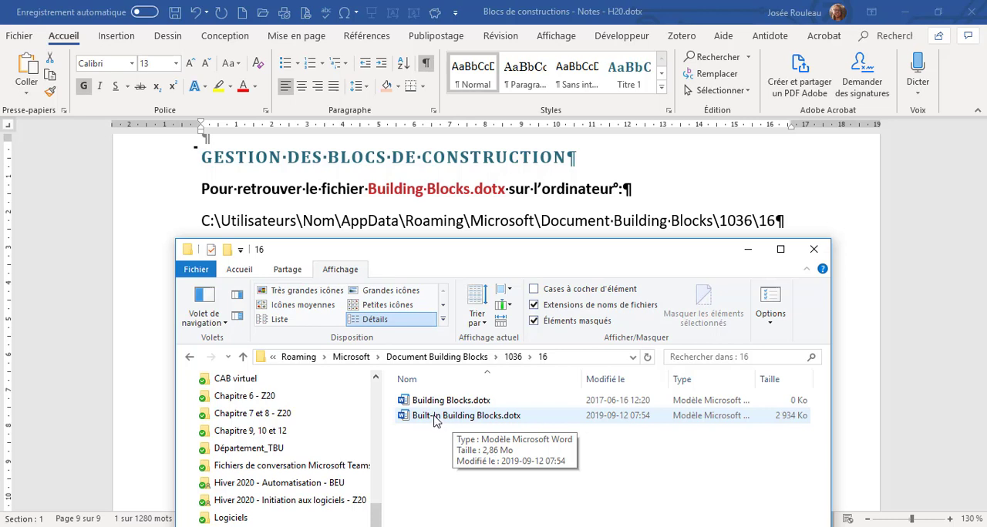
left_click(434, 406)
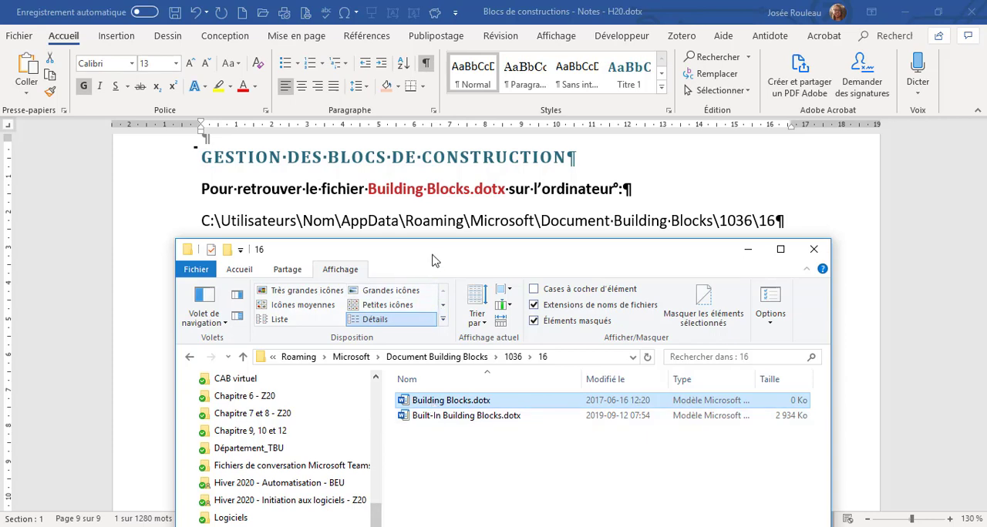
Go back up to the Microsoft folder, open its Templates subfolder and select Normal.dotm.
left_click_drag(437, 255, 430, 90)
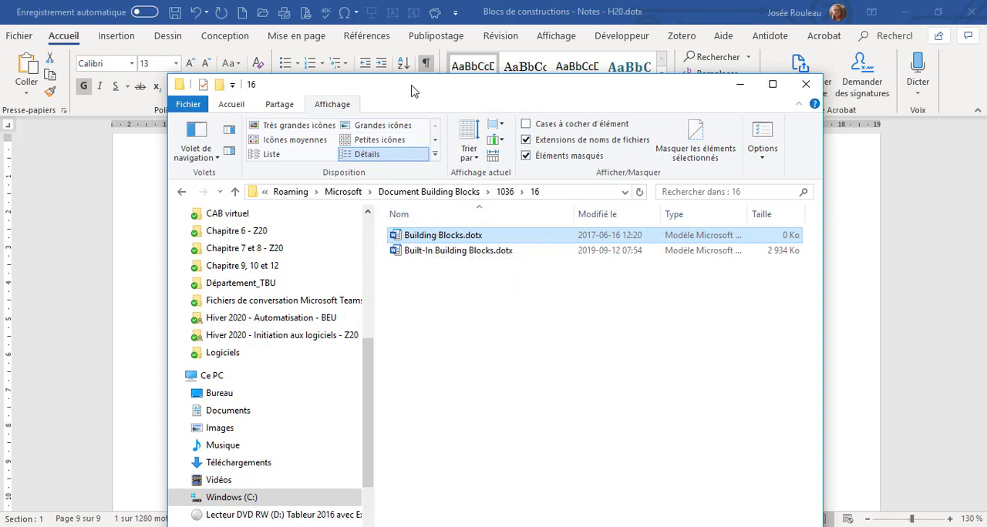
left_click(341, 194)
mouse_move(410, 88)
left_mouse_down()
mouse_move(430, 202)
mouse_move(414, 452)
mouse_move(408, 80)
left_mouse_up()
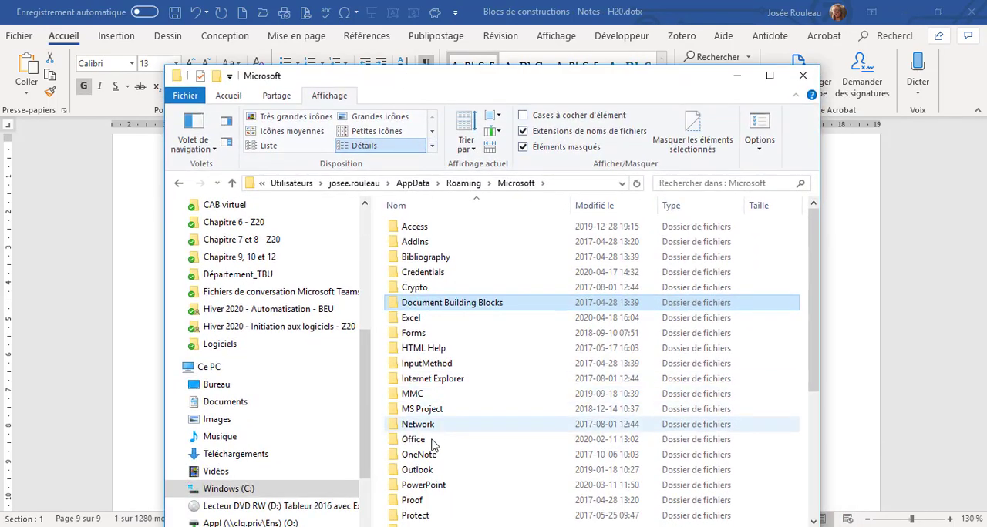
scroll(434, 401, "down", 4)
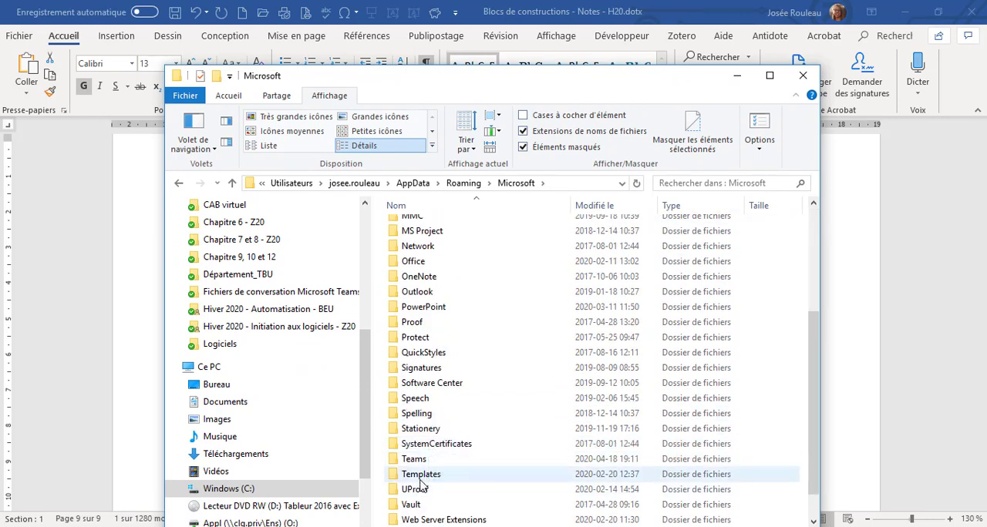
double_click(422, 474)
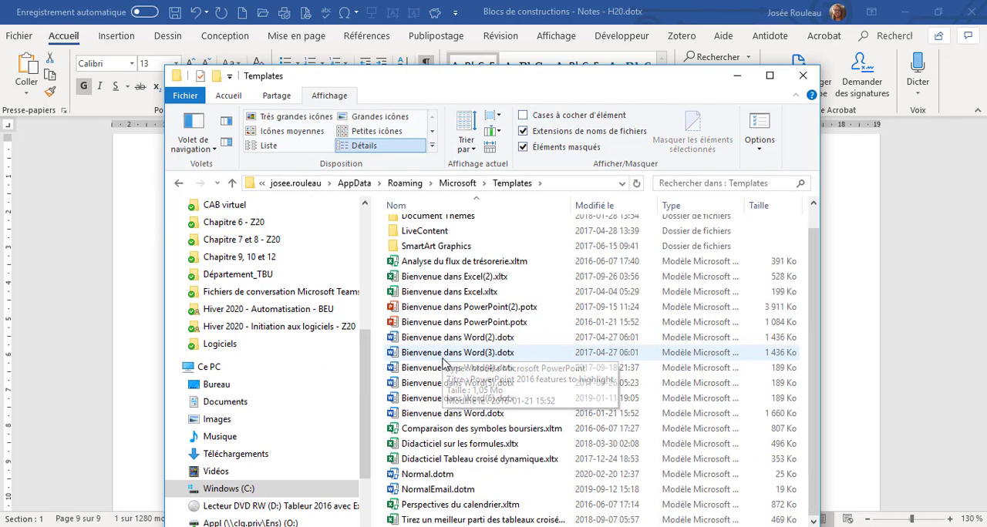
scroll(447, 363, "down", 1)
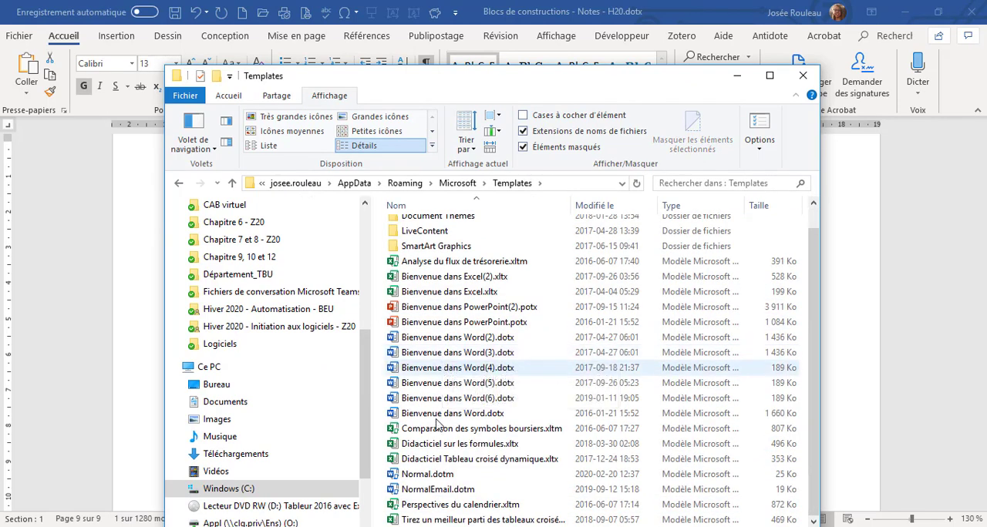
left_click(430, 476)
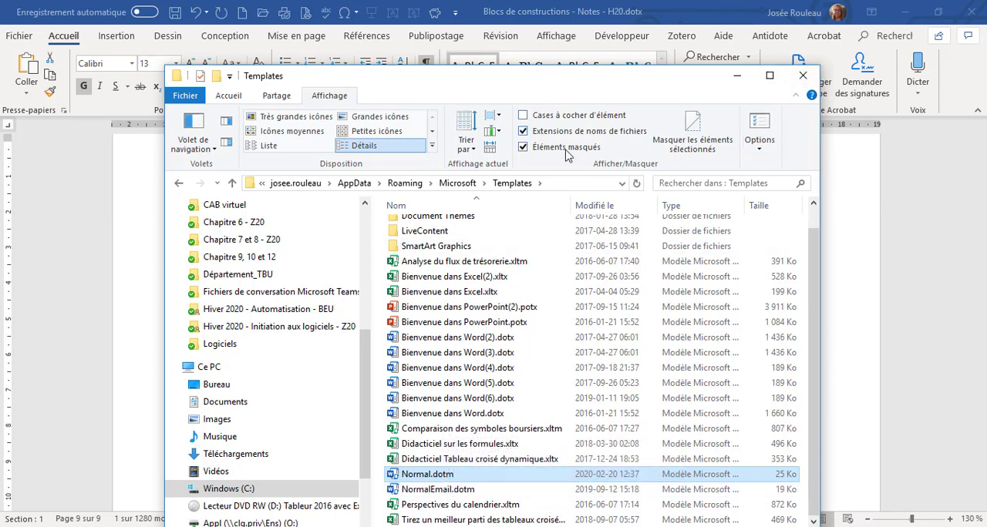
View the Modèles Office personnalisés folder in Documents, close File Explorer and continue to the Enregistrement des blocs section of the notes.
left_click(259, 409)
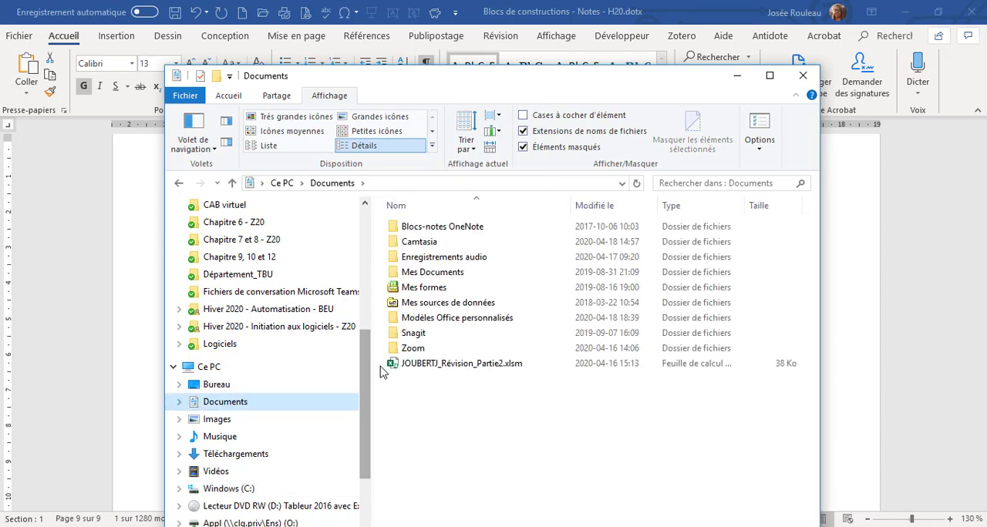
double_click(433, 323)
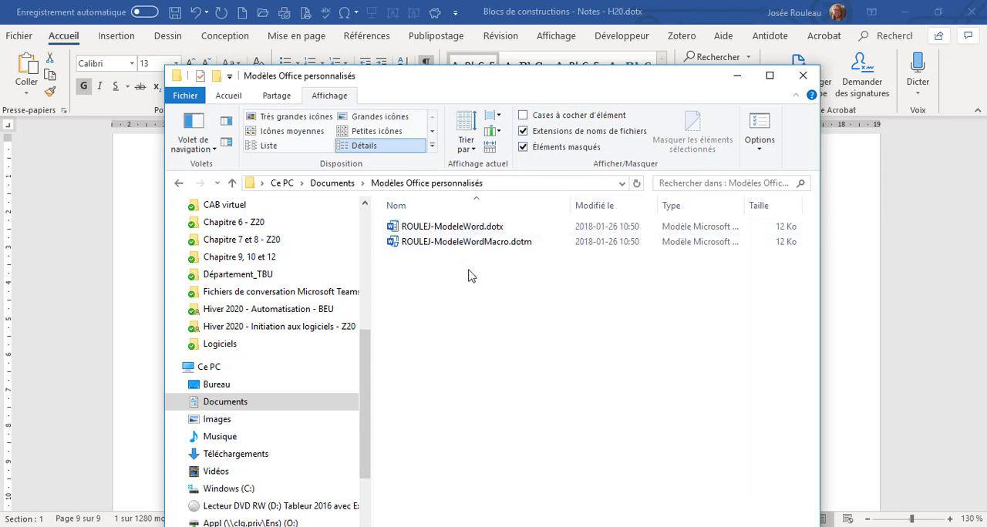
left_click(804, 80)
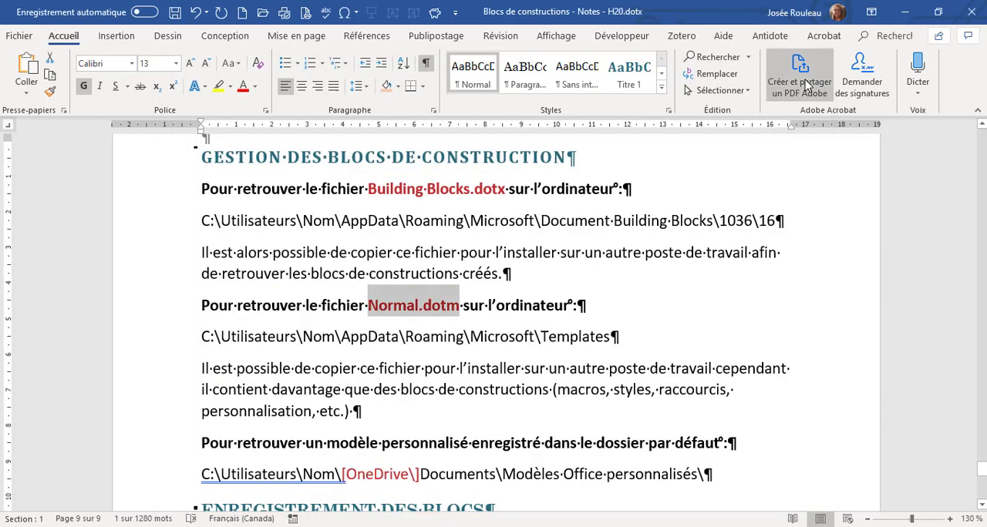
scroll(607, 316, "down", 1)
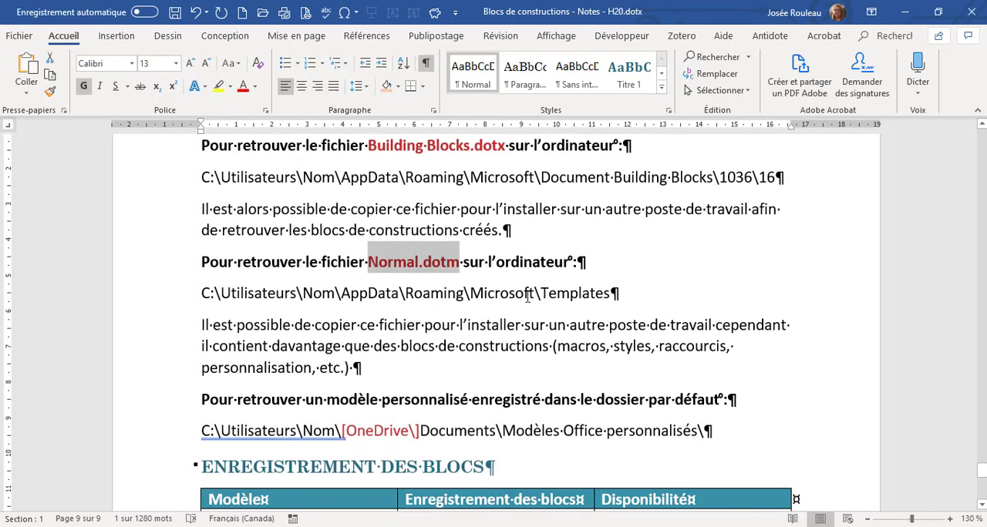